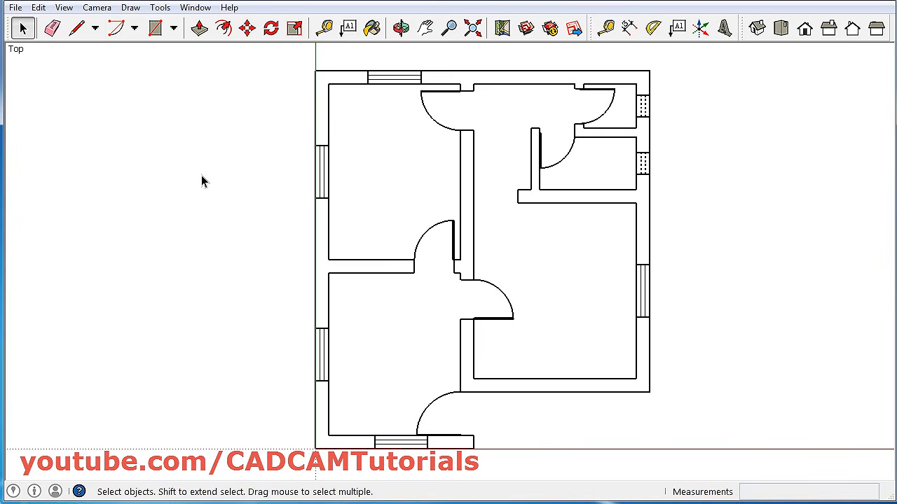
Step: Show the Layers toolbar and open the layer manager
right_click(247, 33)
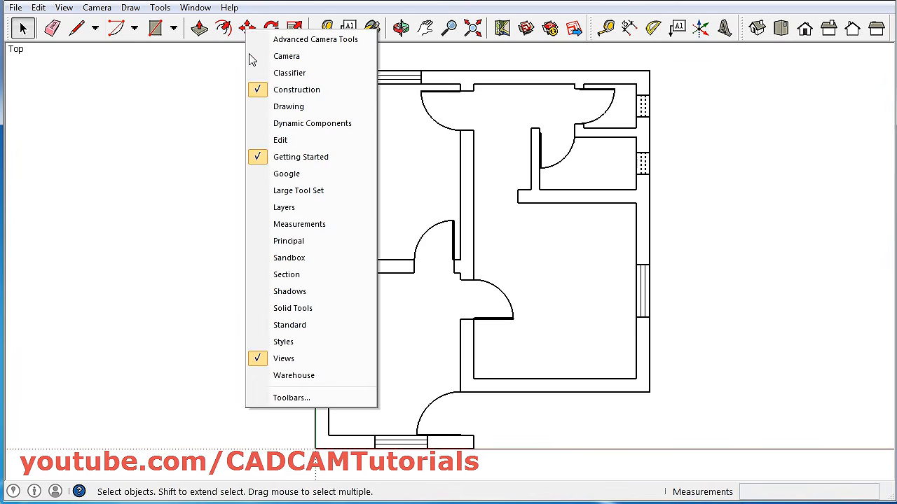
left_click(285, 208)
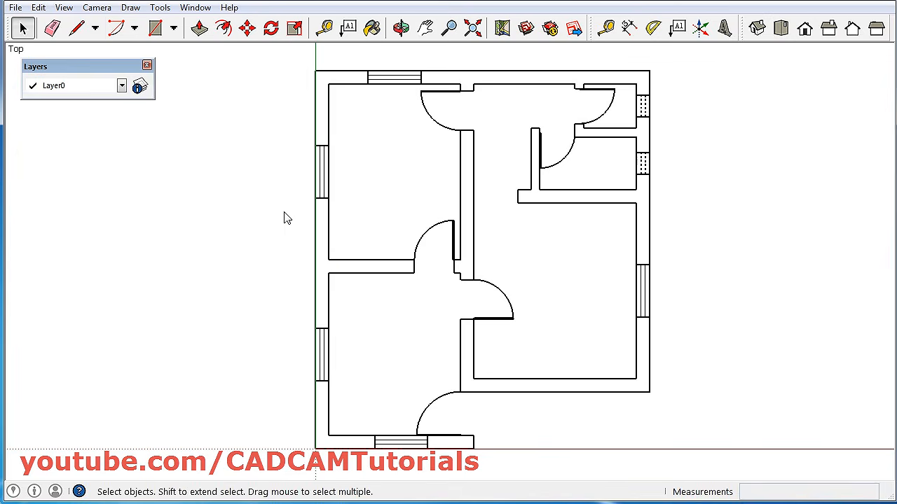
left_click(140, 87)
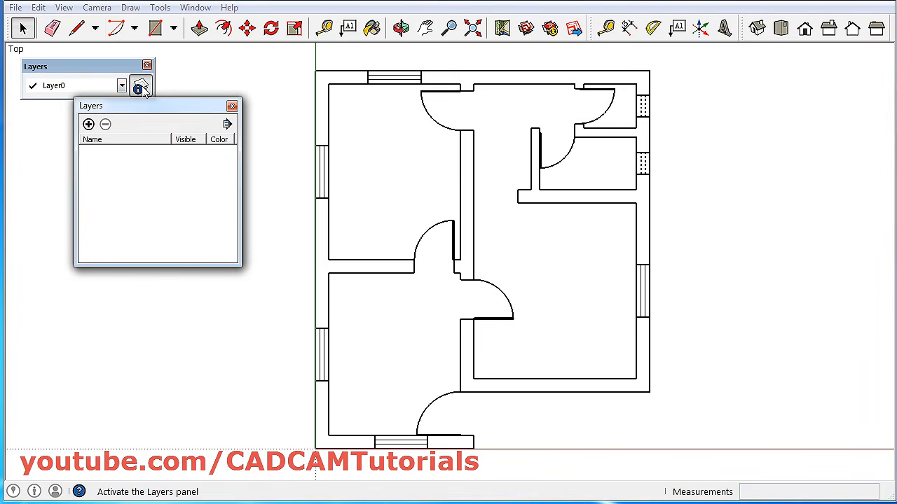
Step: Add two new layers named Window and Doors, and close the layer manager
left_click(89, 125)
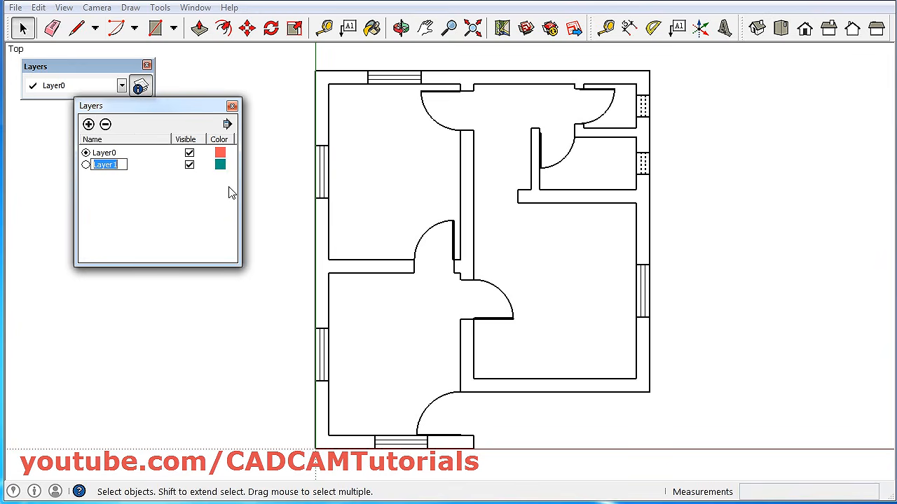
type("Window")
left_click(126, 211)
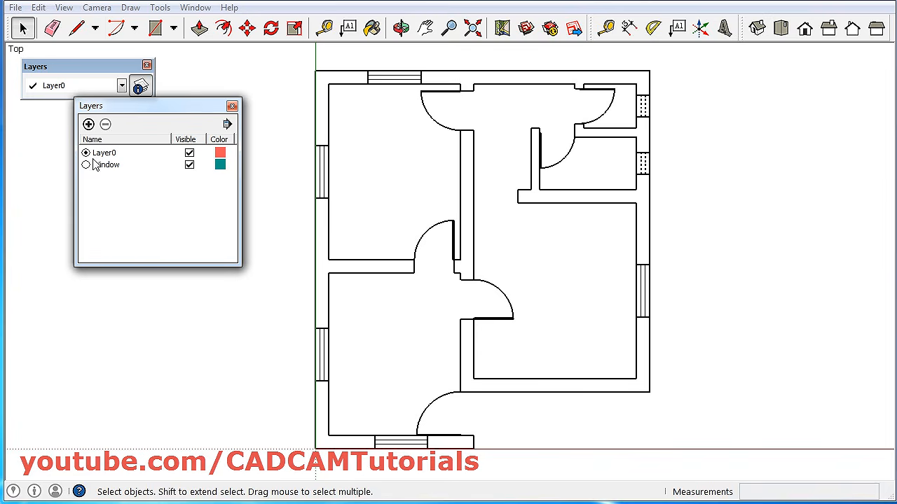
left_click(89, 125)
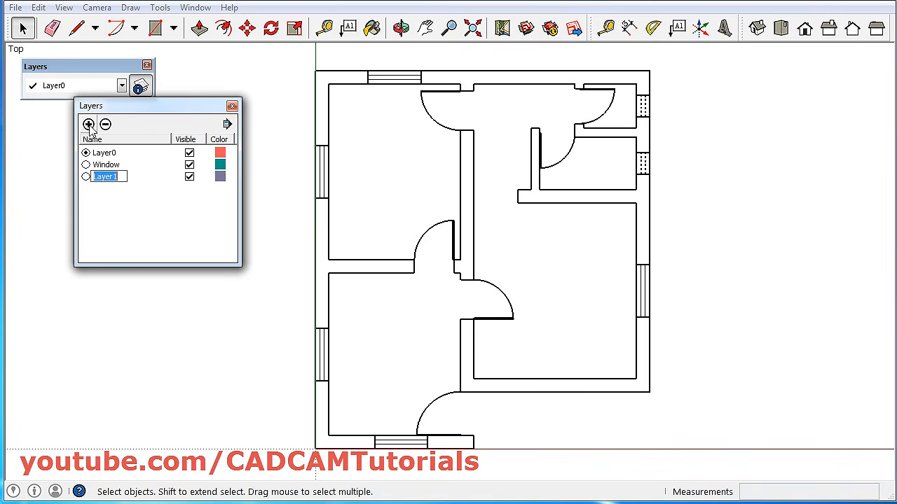
type("Doors")
key("Return")
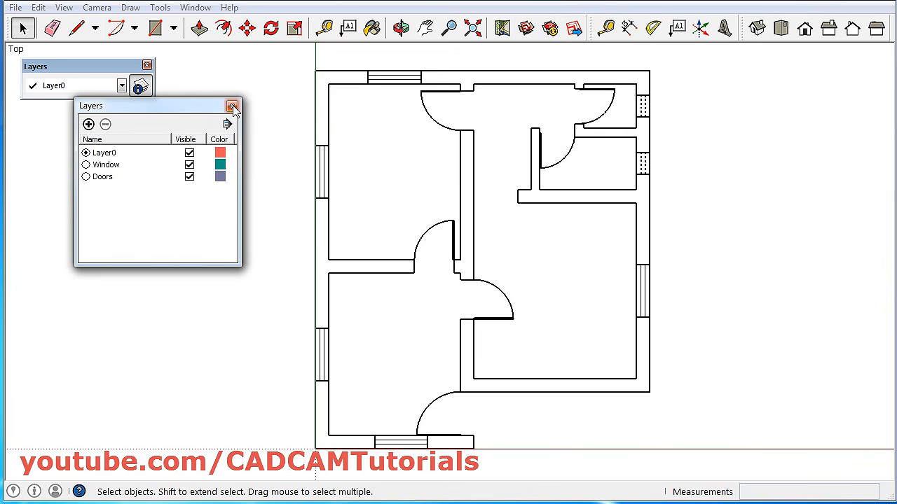
left_click(232, 106)
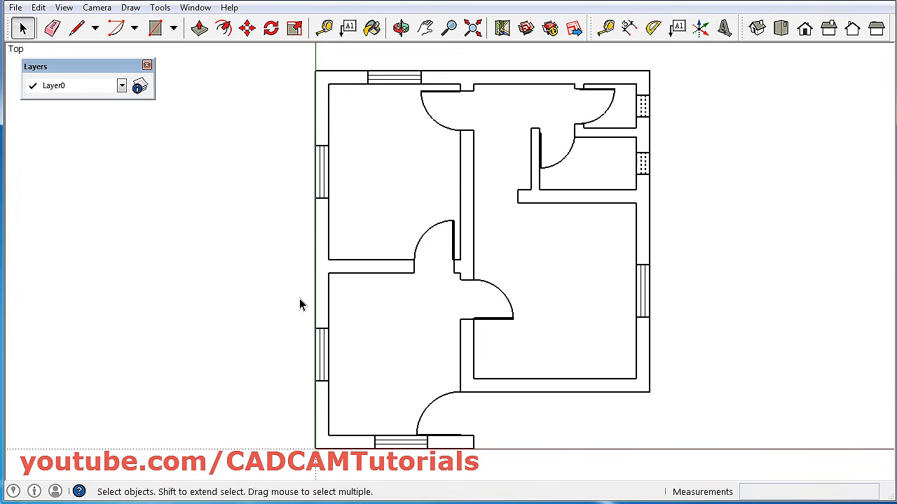
Step: Assign all six door symbols in the floor plan to the Doors layer and clear the selection
left_click(500, 295)
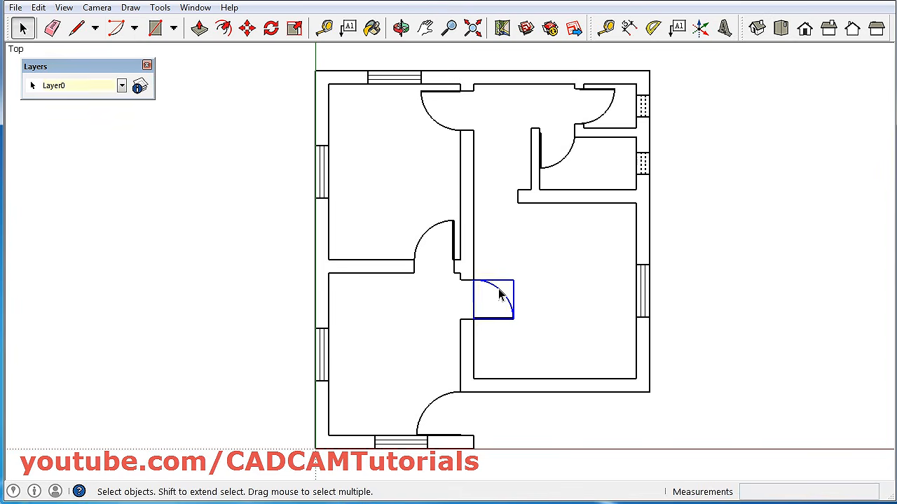
left_click(429, 237, "ctrl")
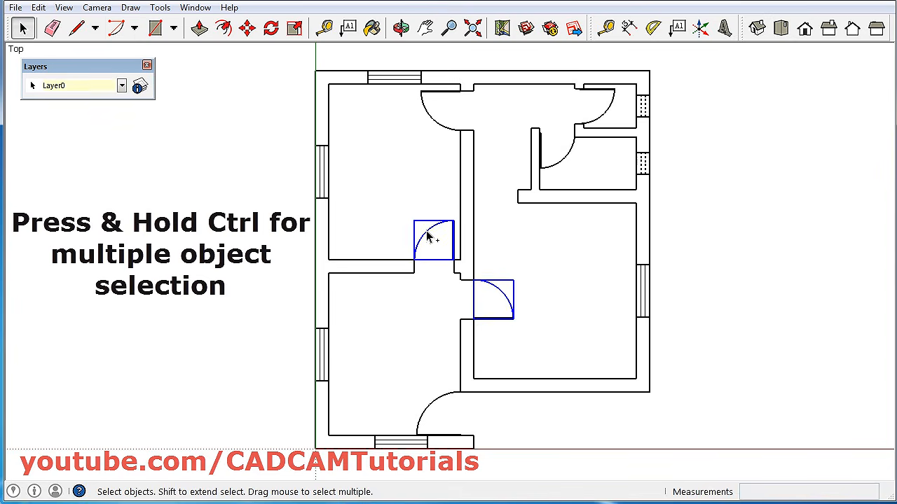
left_click(426, 419, "ctrl")
left_click(570, 160, "ctrl")
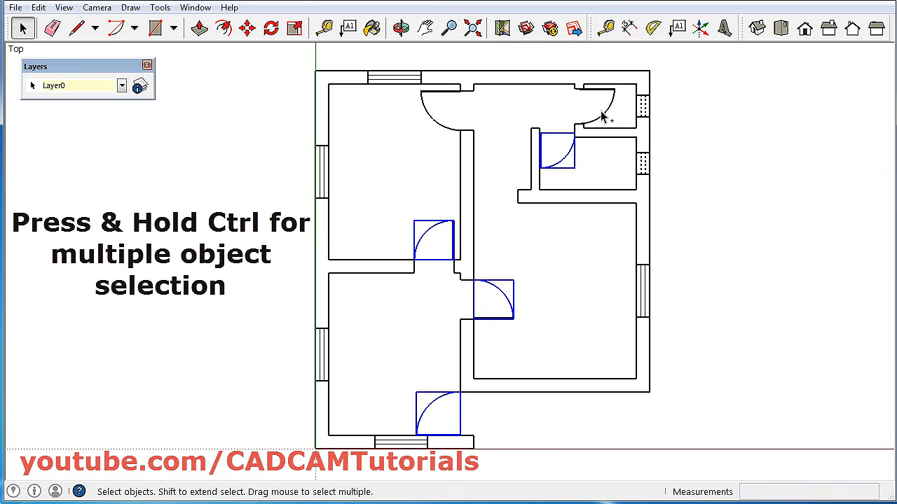
left_click(604, 120, "ctrl")
left_click(448, 133, "ctrl")
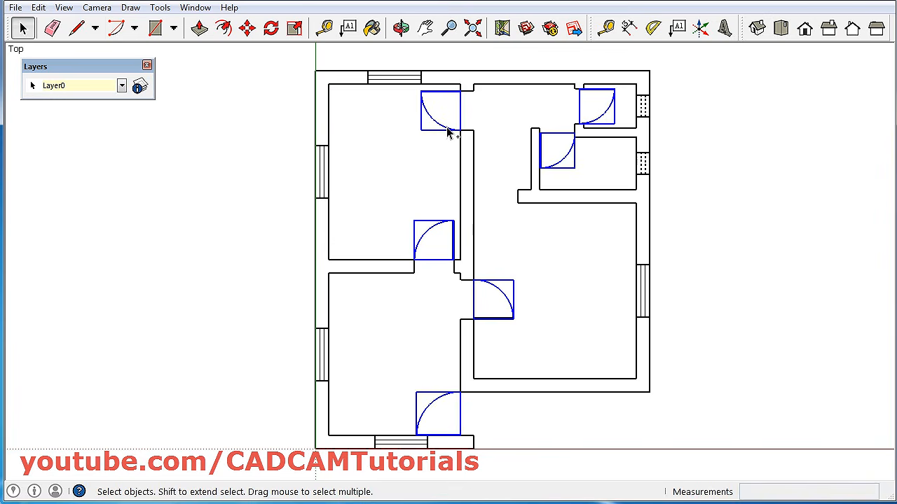
left_click(122, 85)
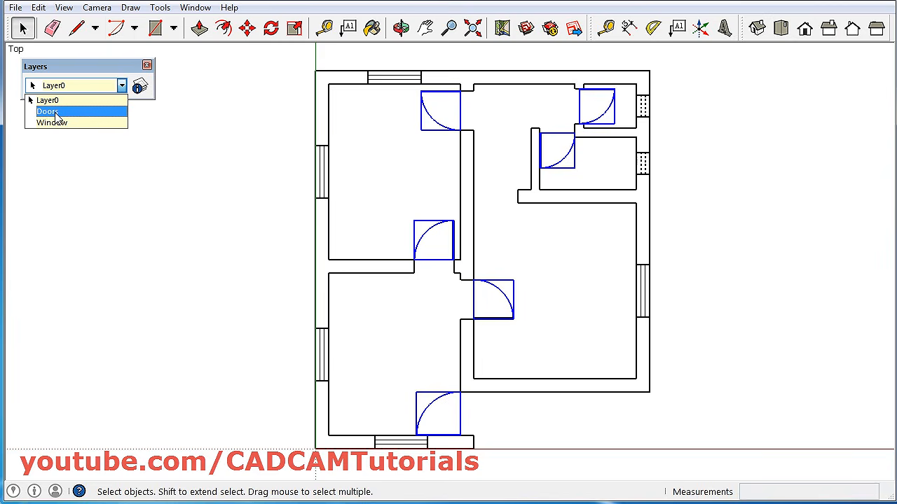
left_click(48, 112)
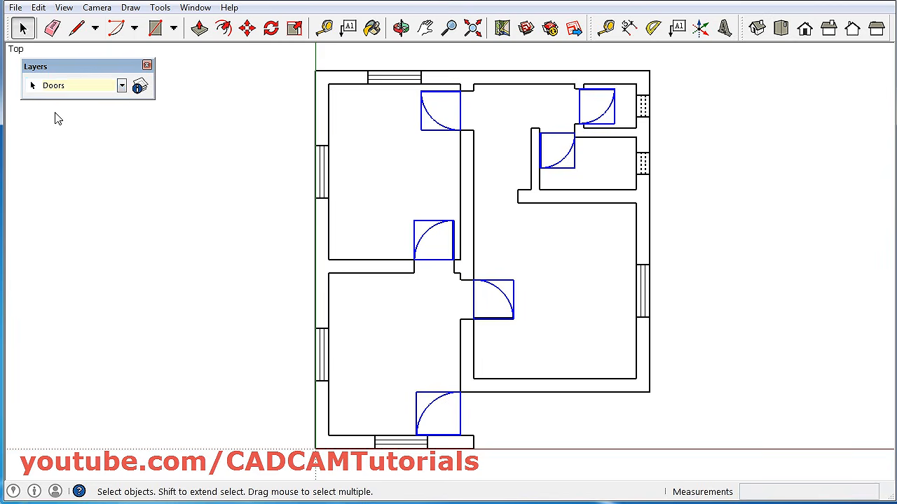
left_click(228, 202)
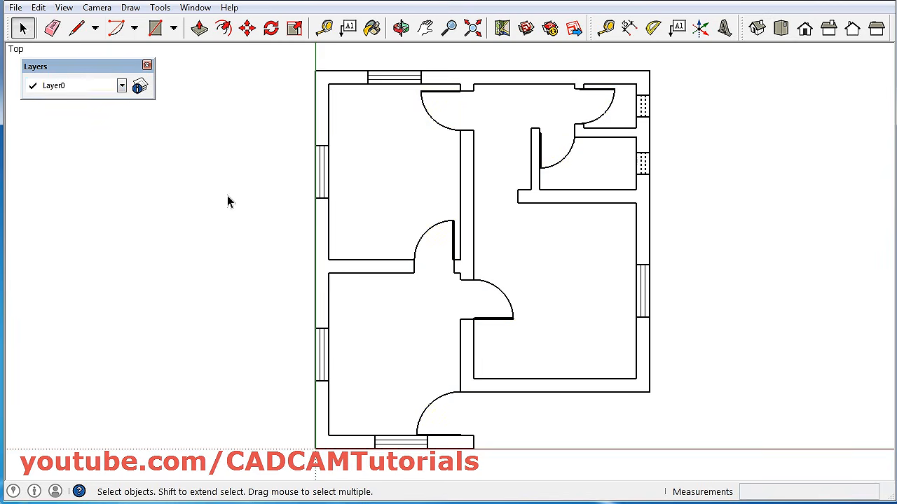
Step: Assign all seven window symbols in the outer walls to the Window layer and clear the selection
left_click(325, 182)
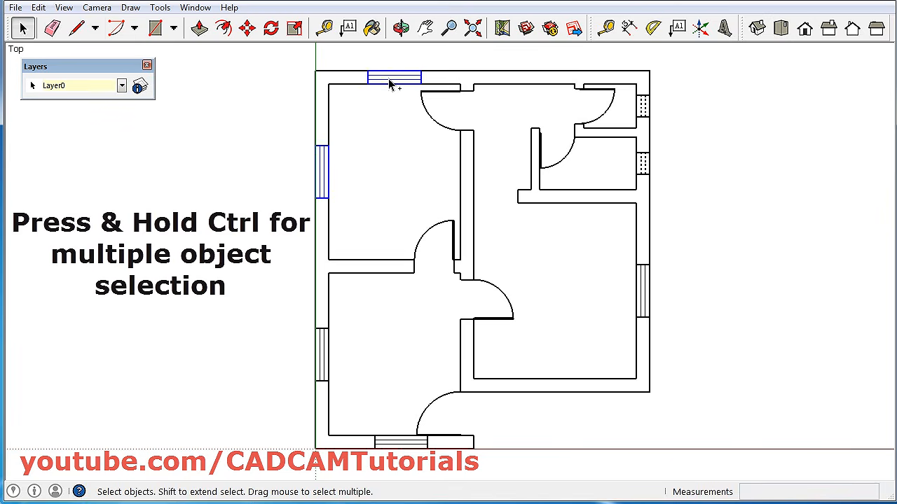
left_click(644, 109, "ctrl")
left_click(643, 169, "ctrl")
left_click(644, 295, "ctrl")
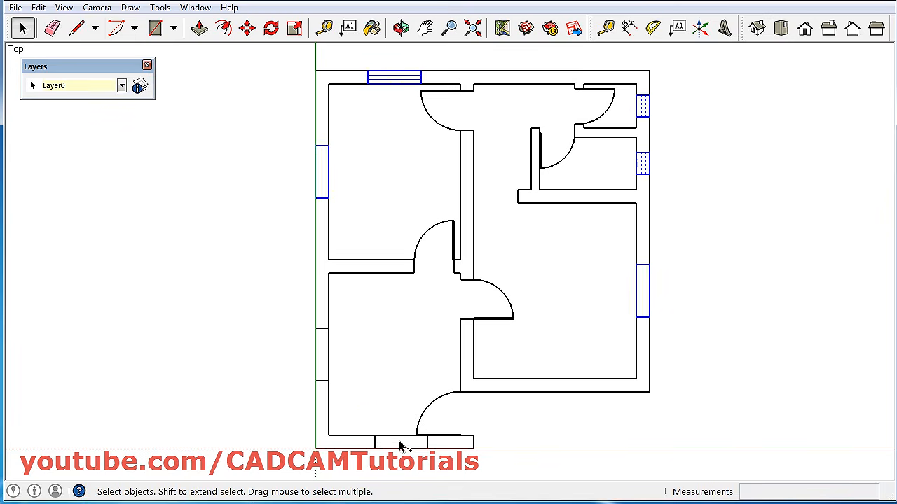
left_click(401, 443, "ctrl")
left_click(325, 362, "ctrl")
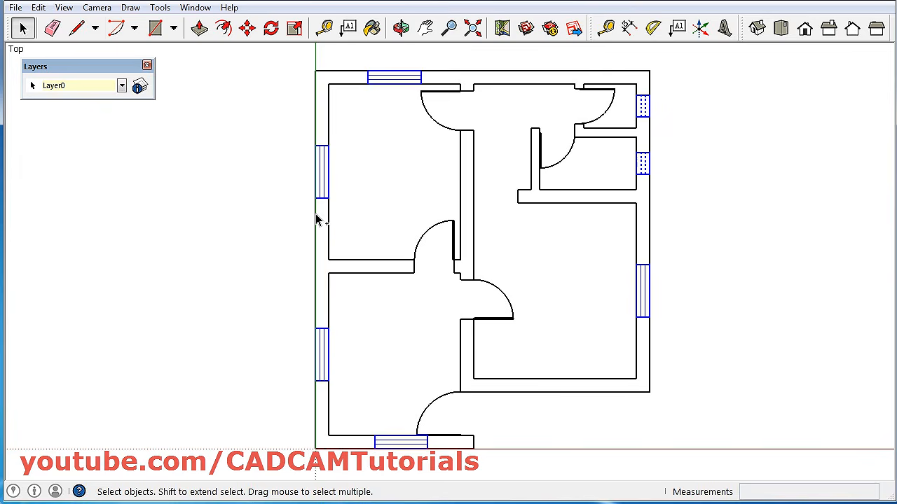
left_click(123, 86)
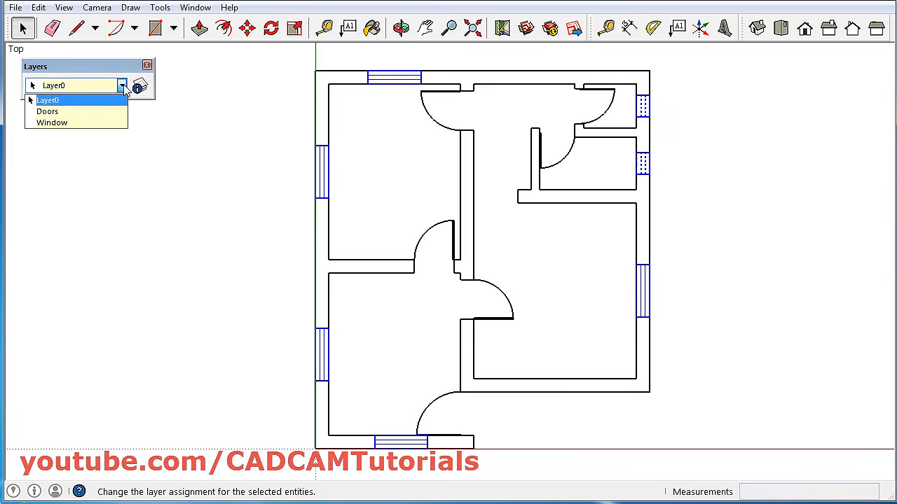
left_click(73, 124)
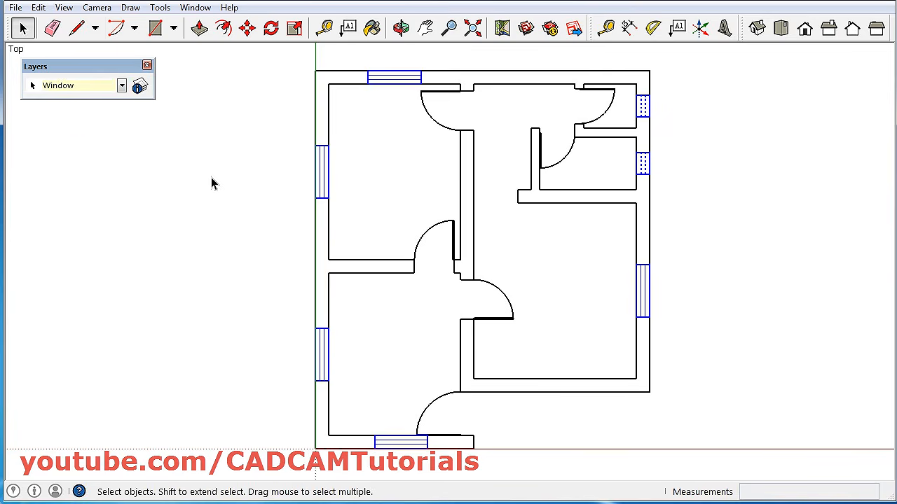
left_click(183, 276)
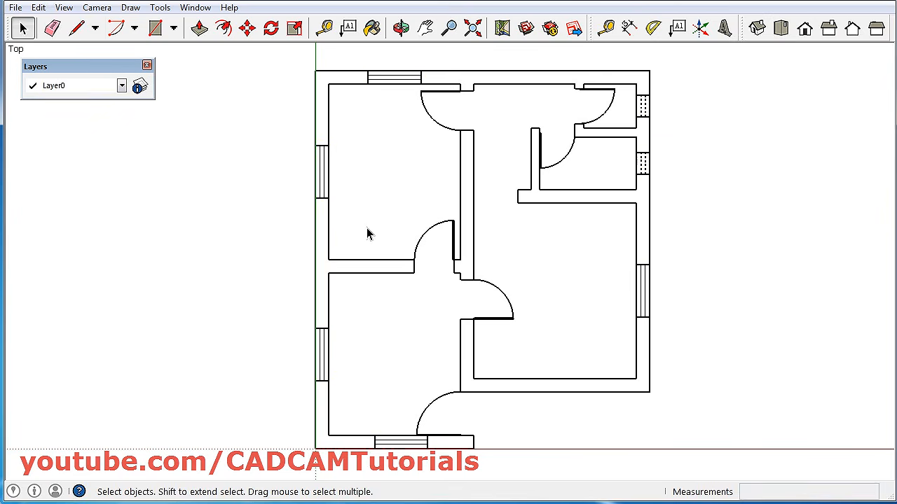
Step: Hide the Window and Doors layers in the layer manager and close it
left_click(140, 87)
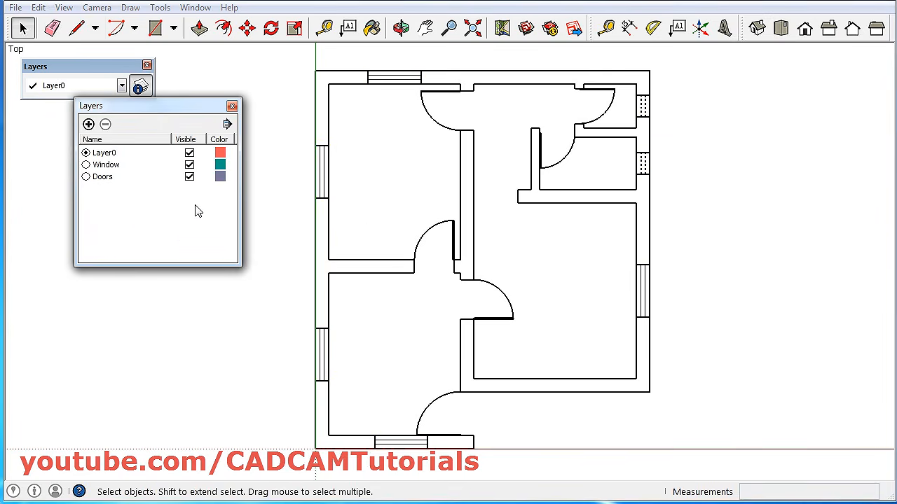
left_click(190, 166)
left_click(189, 178)
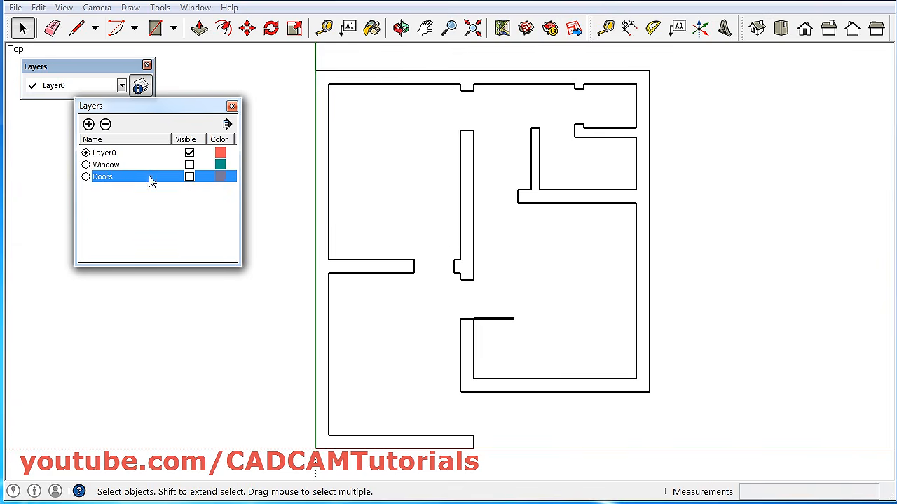
left_click(232, 107)
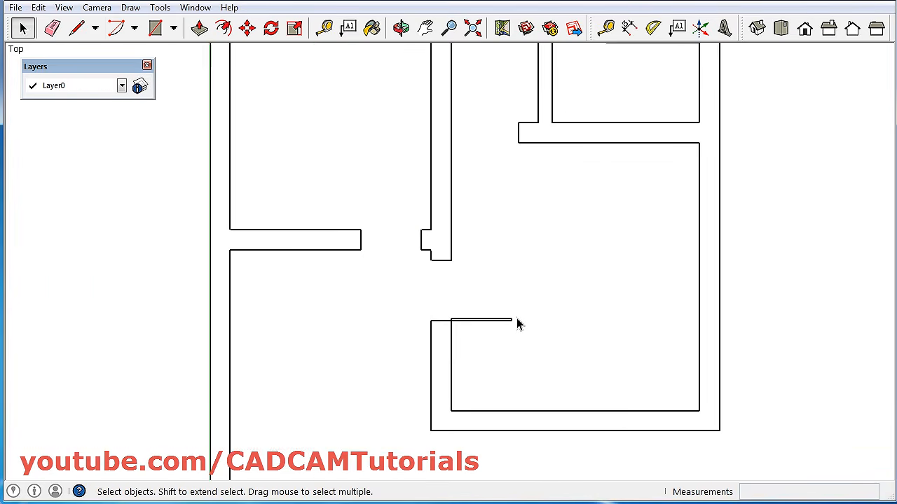
Step: Delete the leftover door-leaf edges at the opening in the middle wall and fit the whole plan in view
scroll(516, 323, "up", 4)
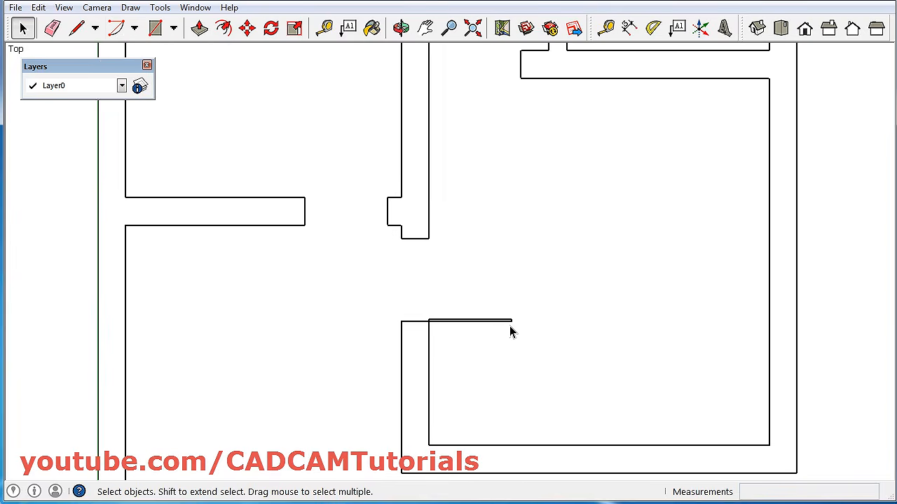
left_click(467, 328)
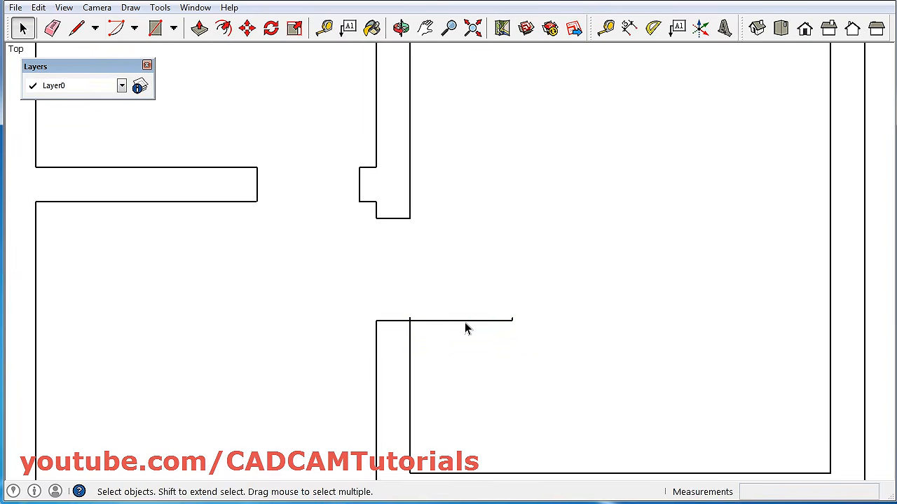
left_click_drag(393, 306, 542, 352)
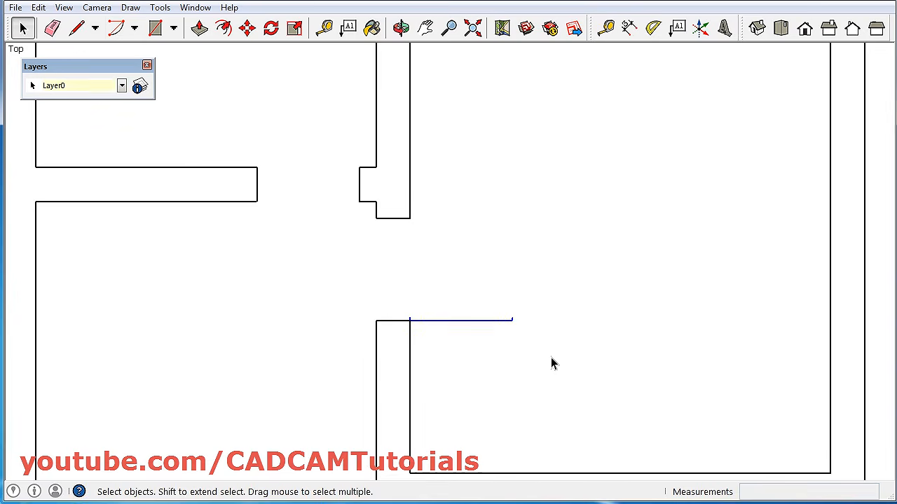
key("Delete")
left_click(473, 28)
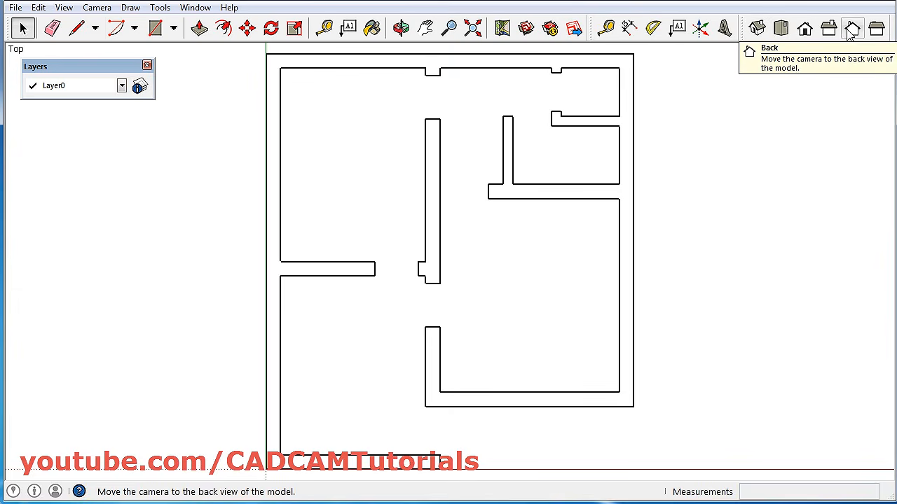
right_click(532, 32)
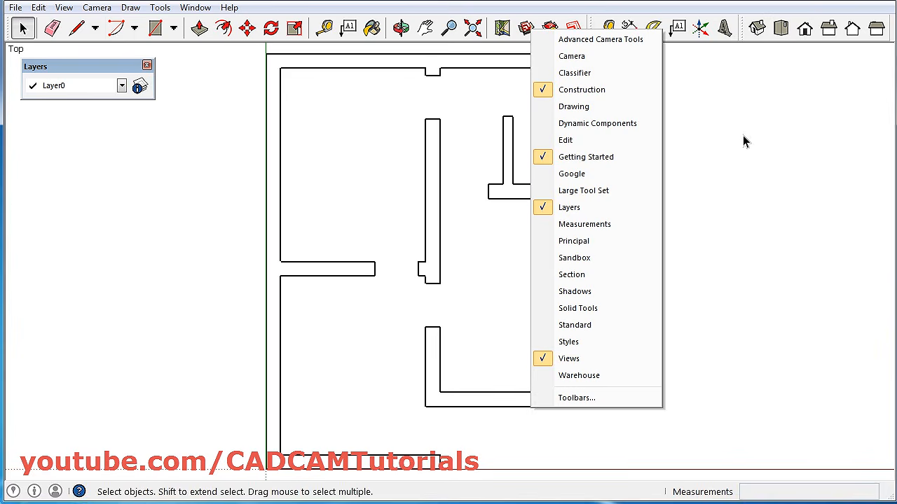
left_click(735, 241)
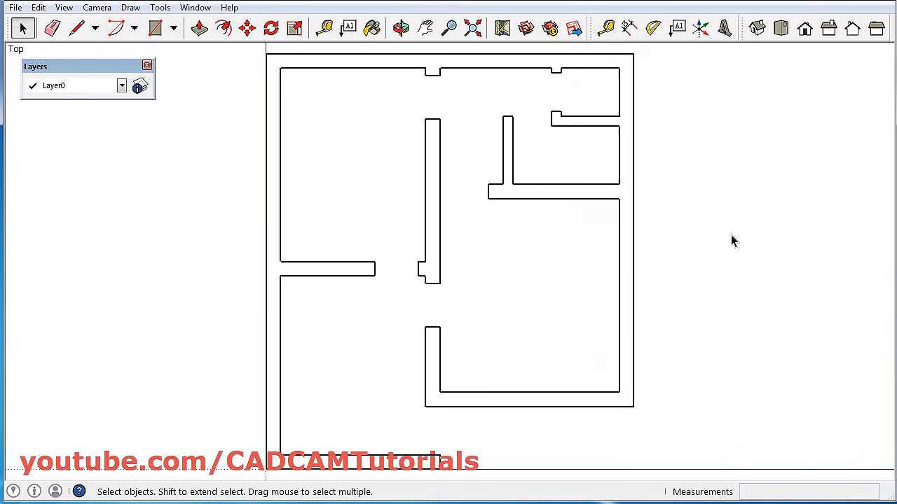
Step: Switch the floor plan to the isometric view
left_click(758, 30)
scroll(648, 321, "down", 3)
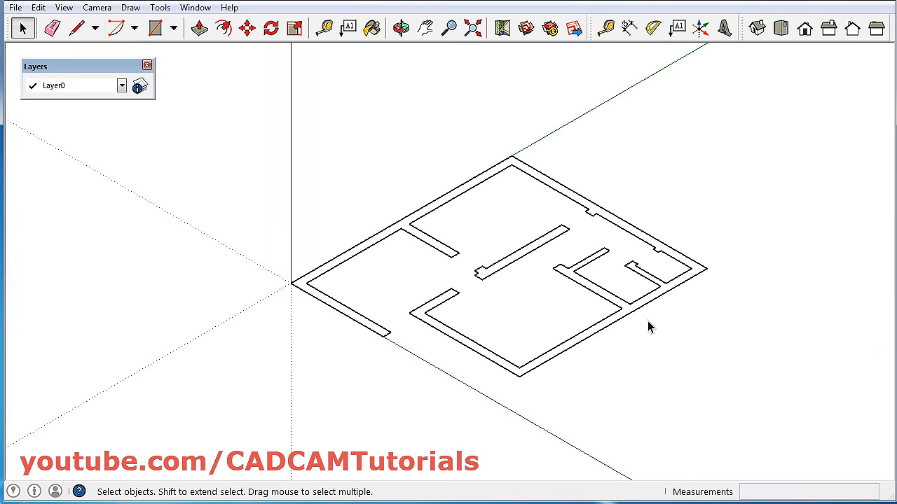
scroll(647, 321, "up", 1)
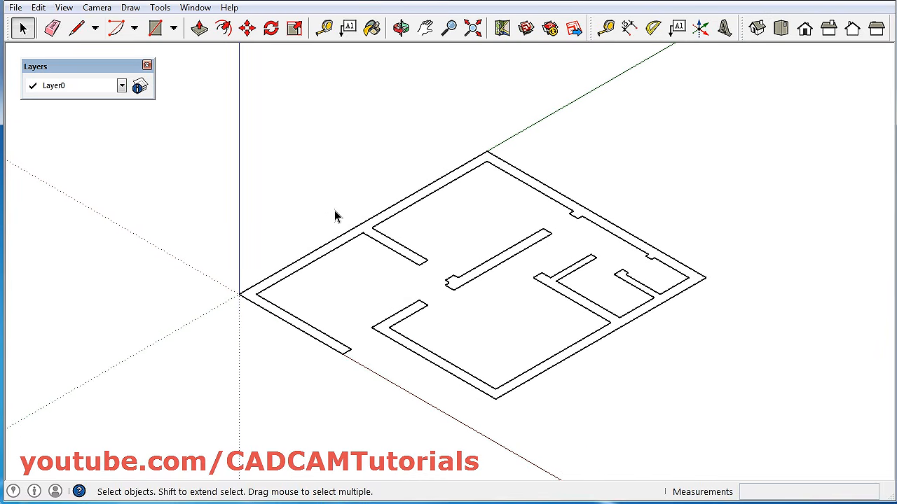
Step: Start the Push/Pull tool and set the face style to a shaded display for the wall faces
left_click(200, 28)
scroll(395, 246, "up", 2)
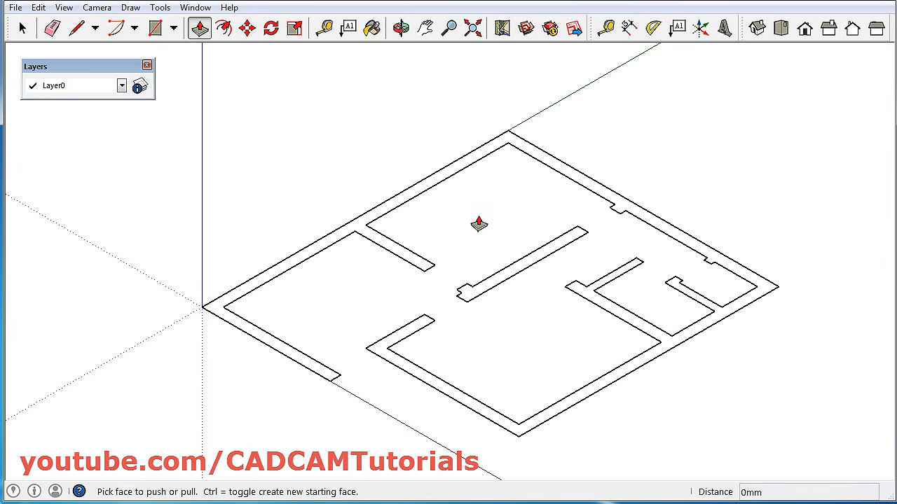
left_click(64, 7)
mouse_move(98, 195)
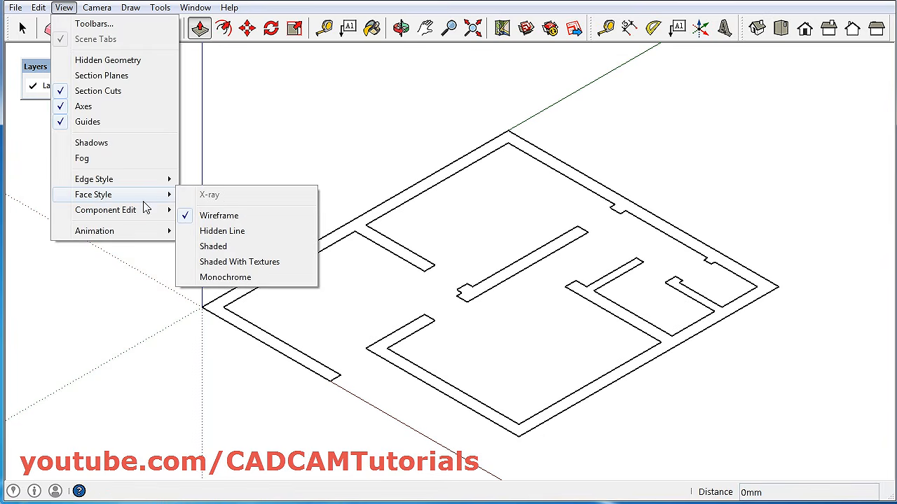
left_click(233, 253)
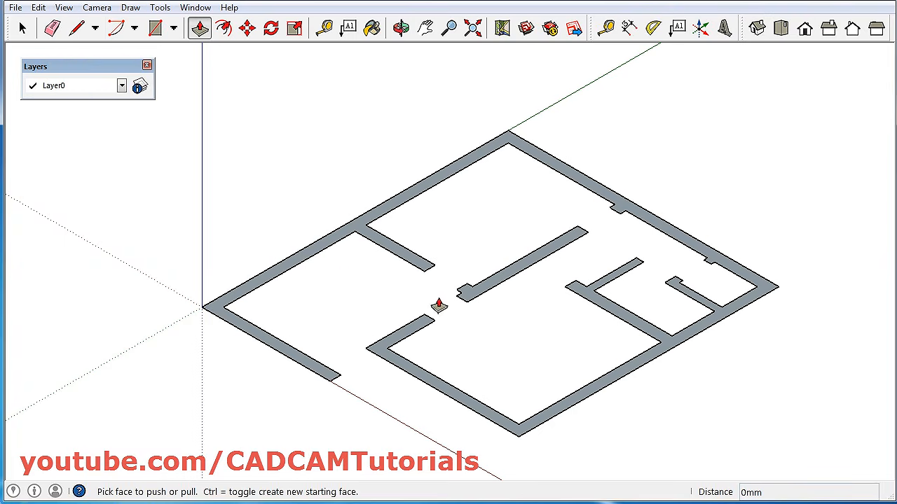
Step: Extrude the connected outer and partition wall face 3000 mm upward with Push/Pull
scroll(397, 230, "up", 4)
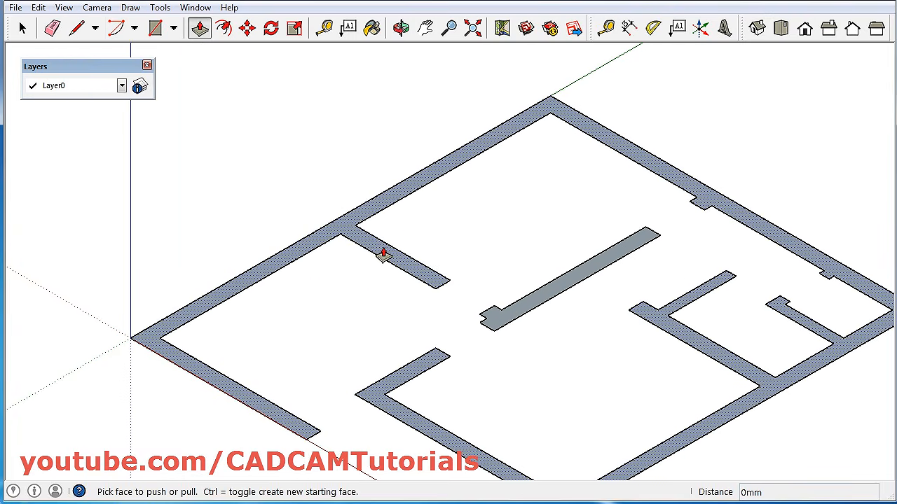
left_click_drag(383, 256, 302, 128)
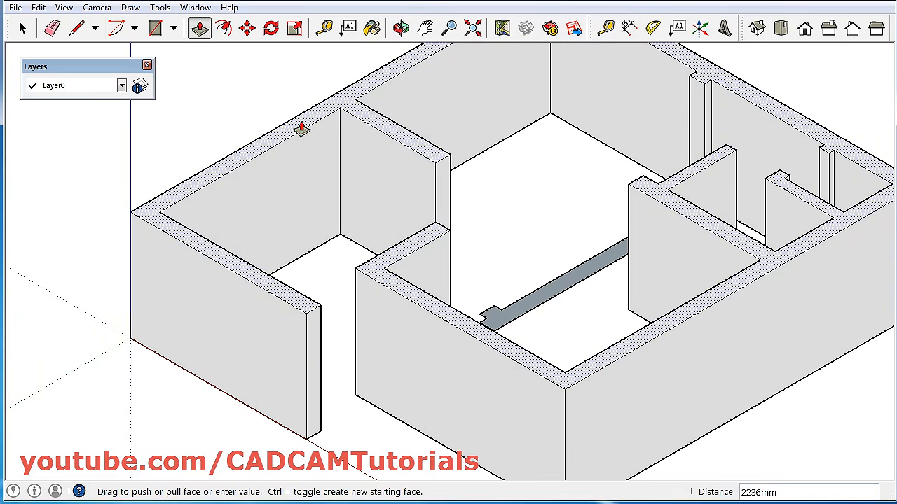
type("3000")
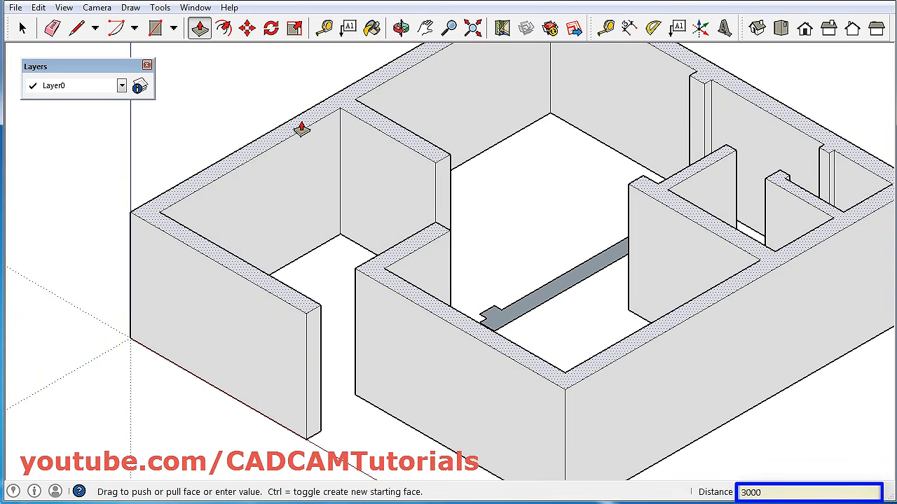
key("Return")
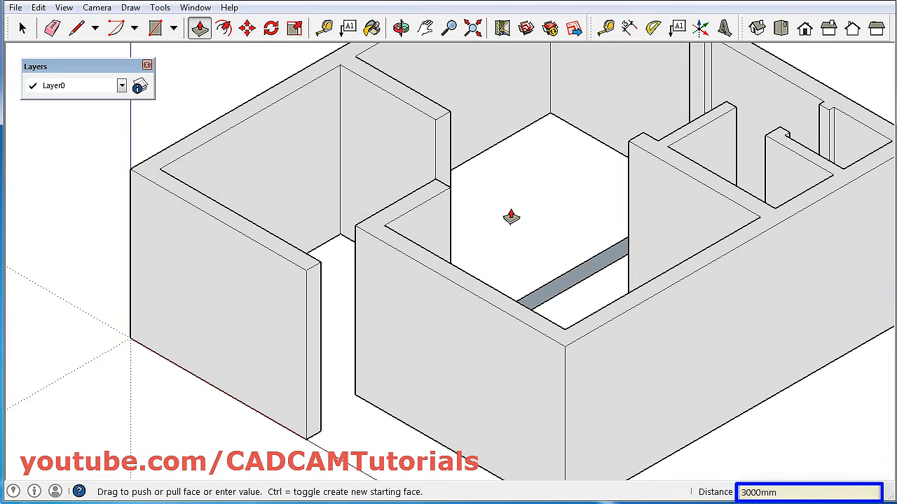
Step: Extrude the separate middle wall face 3000 mm upward with Push/Pull and return to the Select tool
middle_click_drag(543, 177, 582, 248)
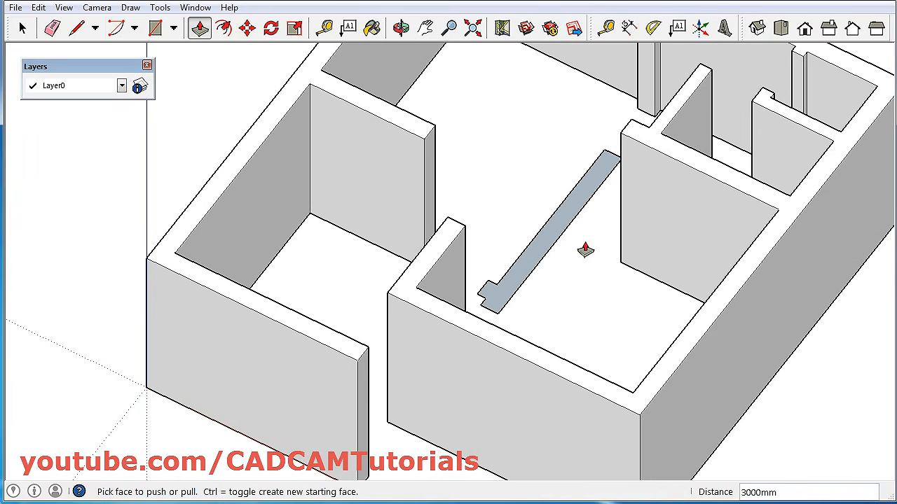
left_click(536, 252)
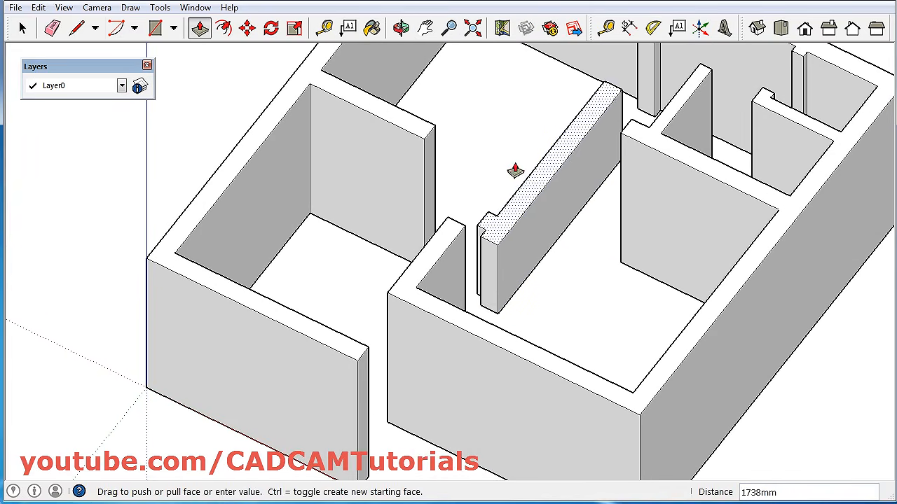
type("30")
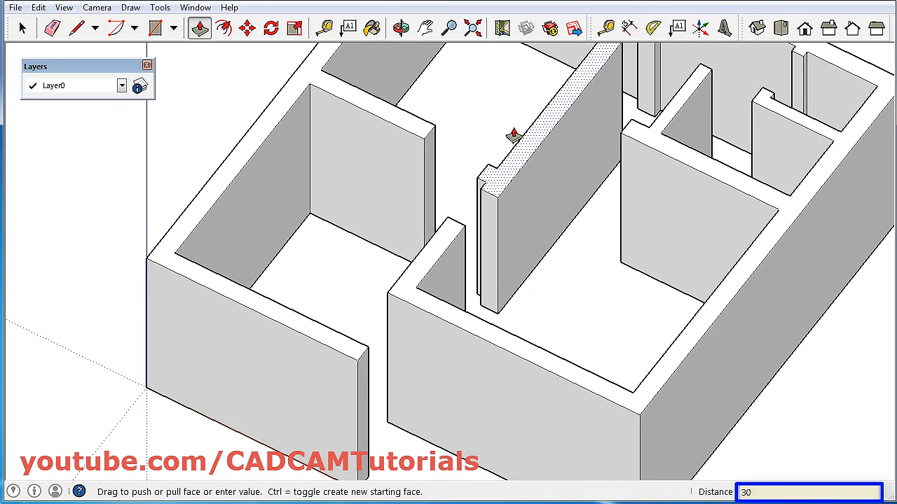
type("00")
key("Return")
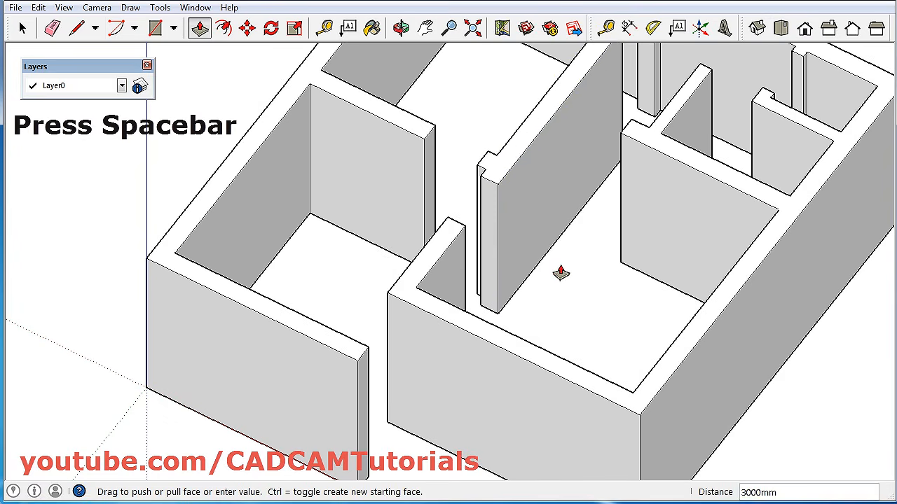
key("space")
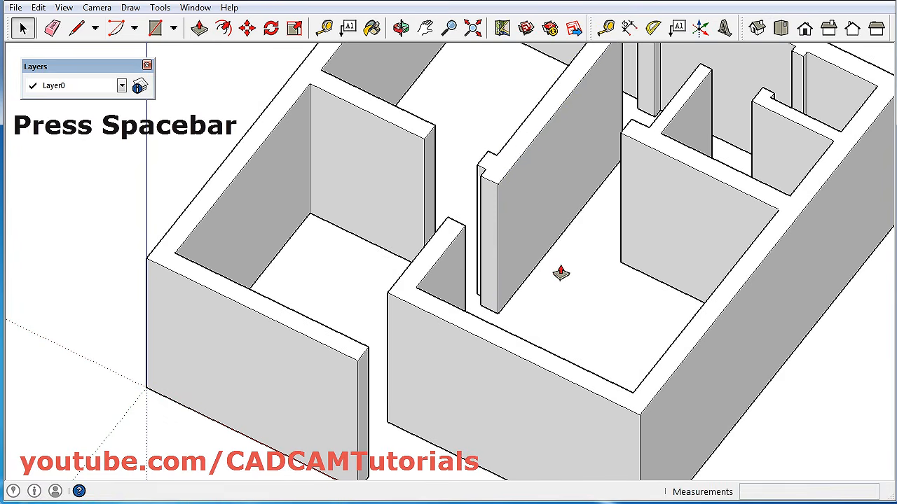
Step: Draw a 1000 by 300 mm rectangle on the outer wall face from its upper corner beside the entrance opening
scroll(561, 273, "down", 6)
middle_click_drag(573, 334, 423, 338)
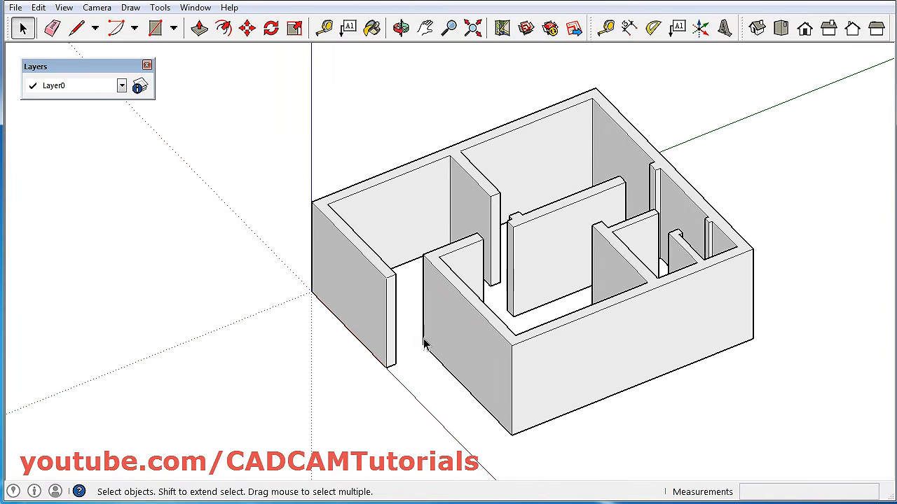
scroll(424, 304, "up", 4)
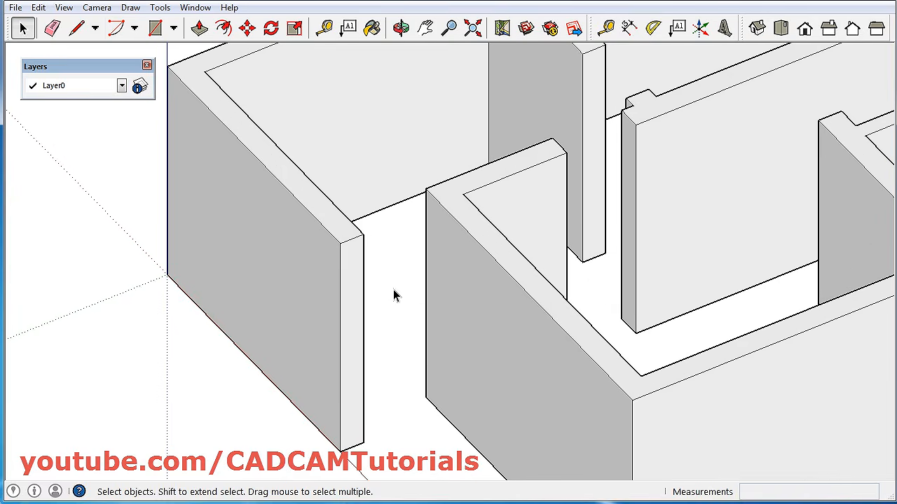
mouse_move(439, 327)
middle_mouse_down()
mouse_move(543, 336)
mouse_move(537, 326)
middle_mouse_up()
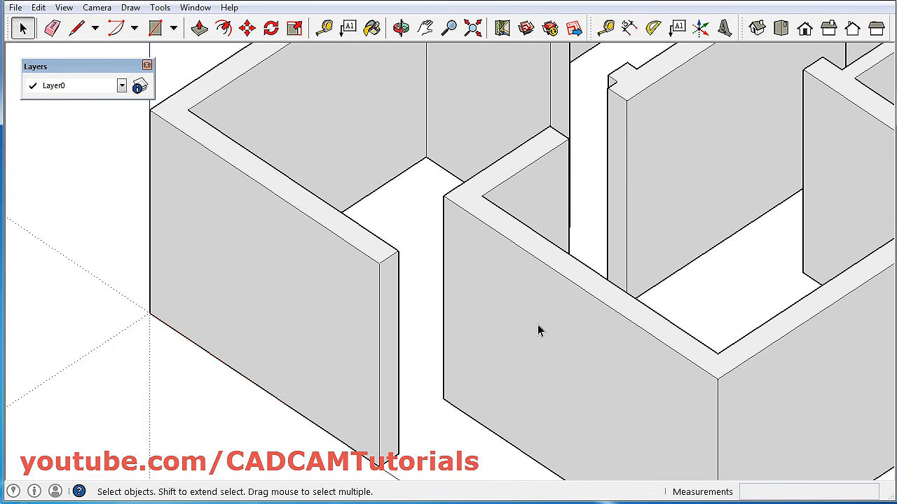
scroll(538, 326, "down", 2)
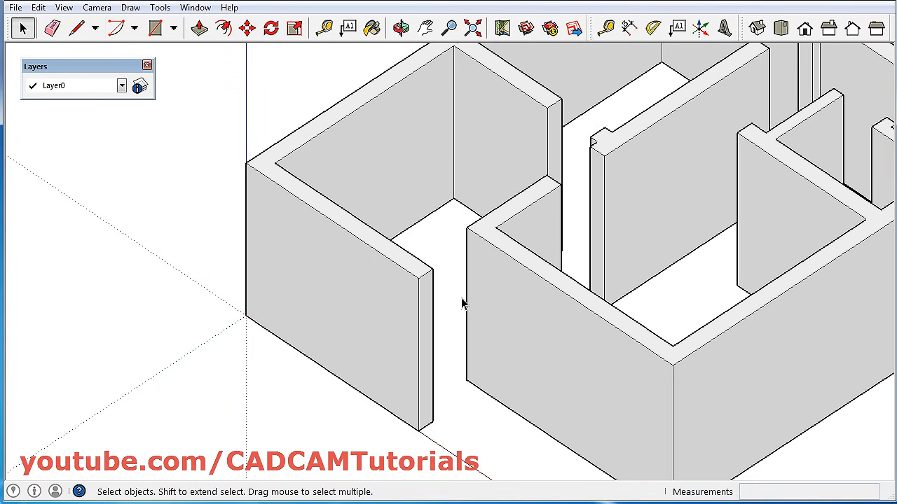
scroll(478, 301, "down", 1)
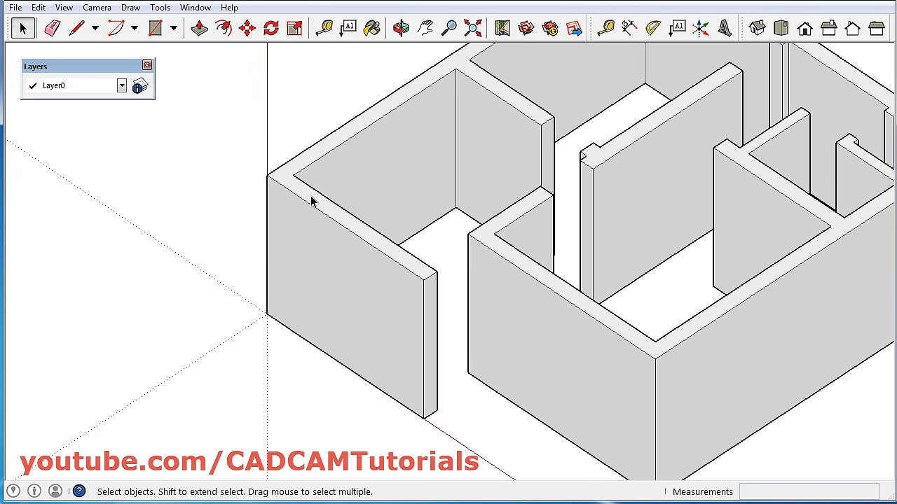
left_click(157, 31)
scroll(464, 242, "up", 5)
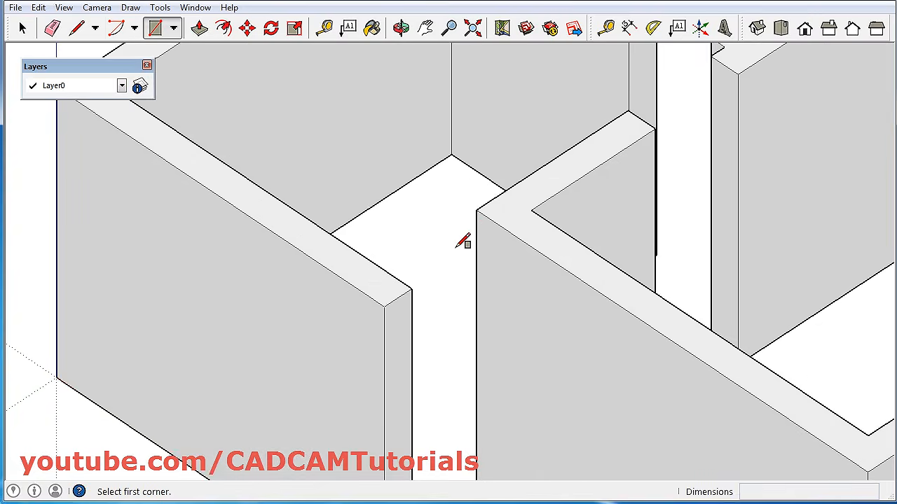
scroll(464, 242, "up", 2)
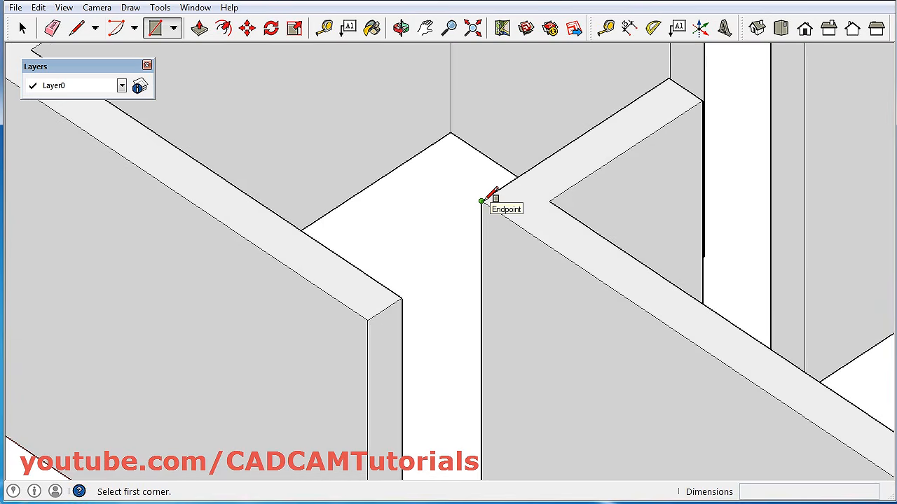
left_click(481, 201)
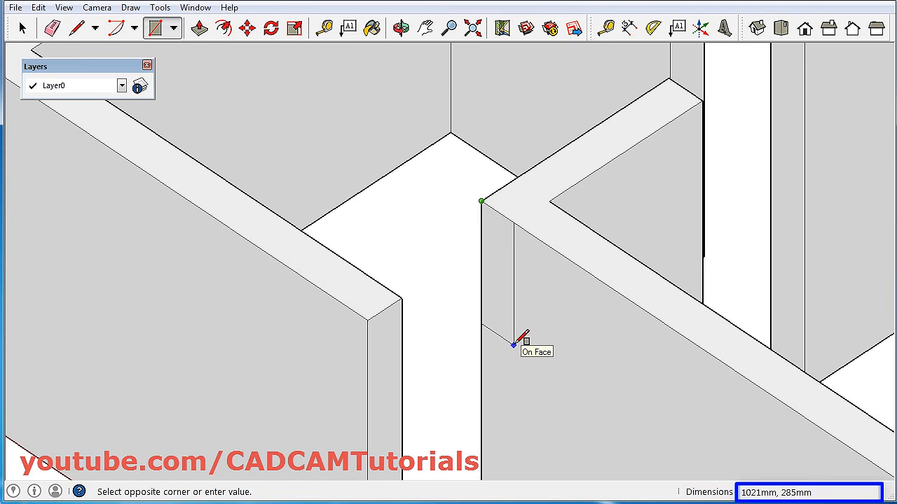
type("1000")
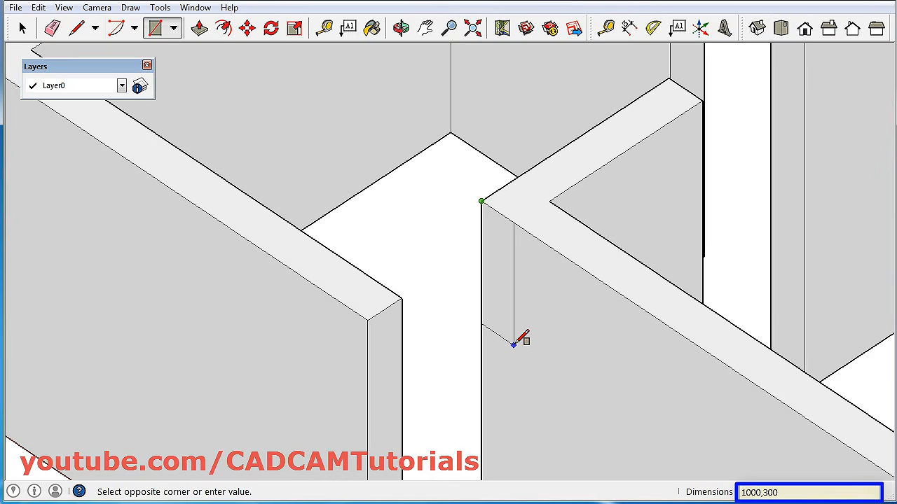
type(",300")
key("Return")
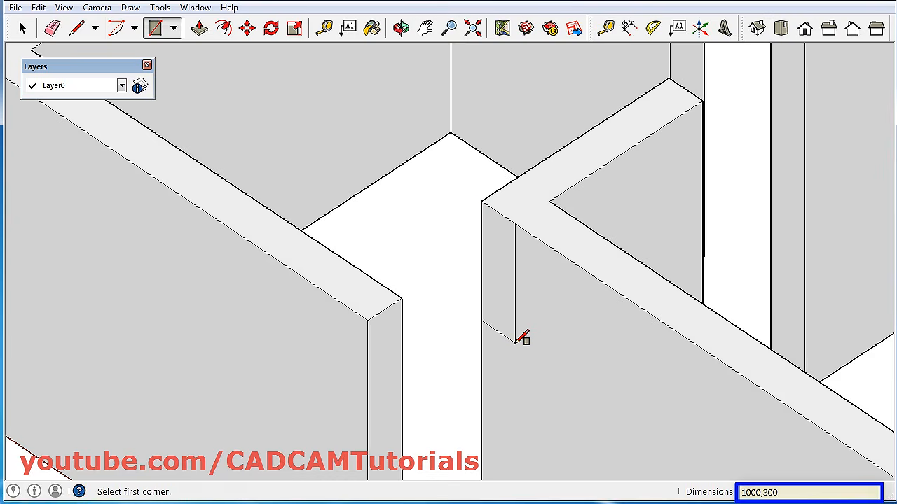
Step: Draw a full-width rectangle 1000 mm high at the upper part of the separate middle wall's end face
middle_click_drag(523, 339, 543, 301)
left_click(519, 212)
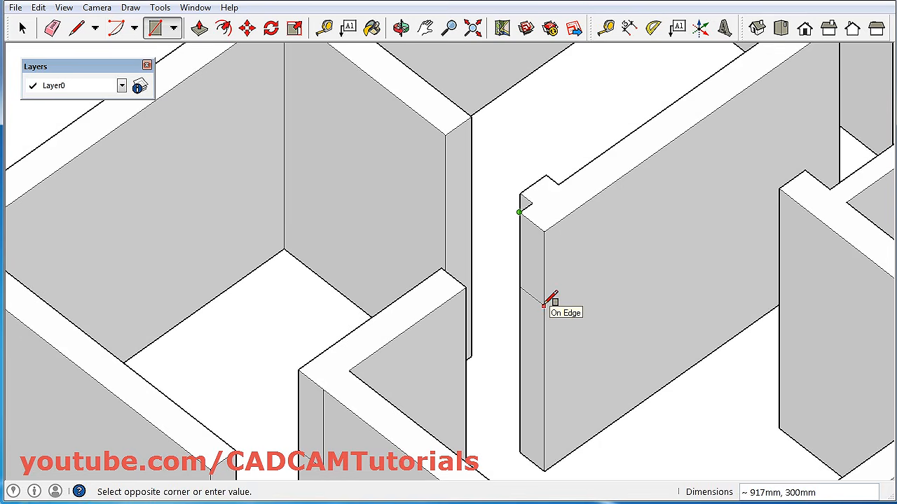
type("1000")
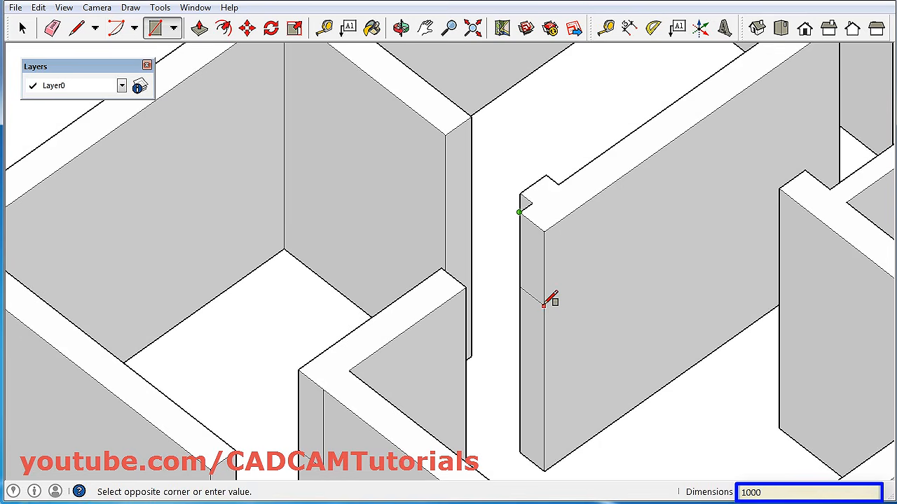
key("Return")
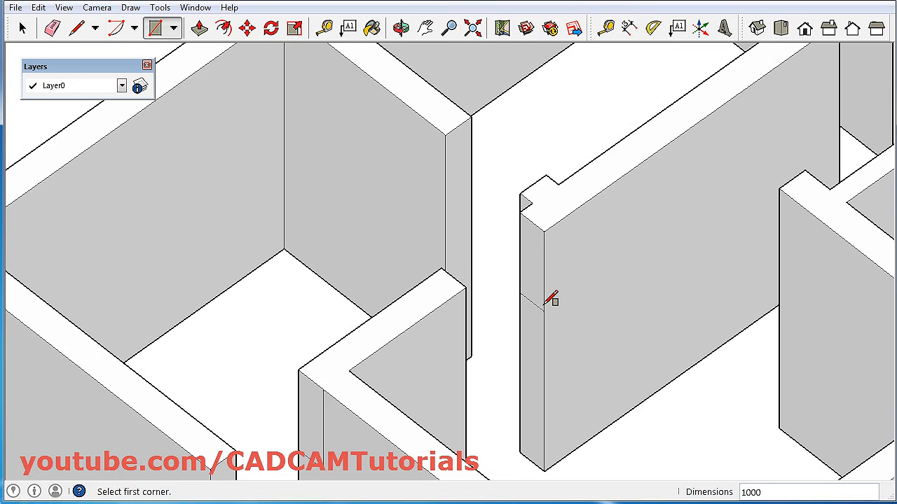
Step: Draw a full-width rectangle 1000 mm high at the upper part of the end face of the partition opposite the middle wall
scroll(568, 302, "down", 3)
scroll(501, 194, "up", 5)
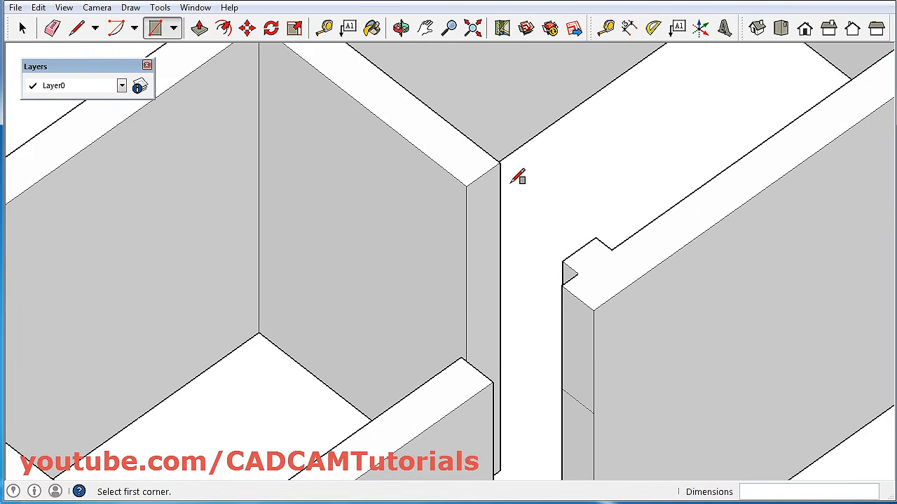
left_click(499, 161)
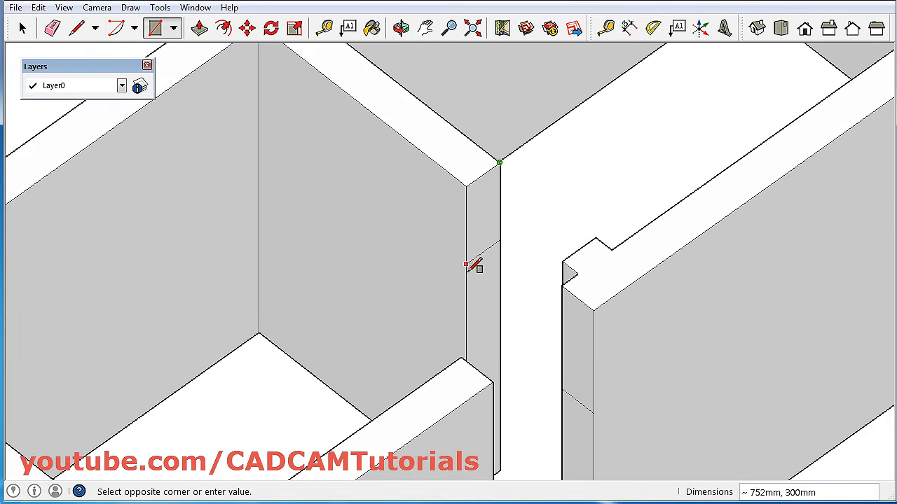
type("1000")
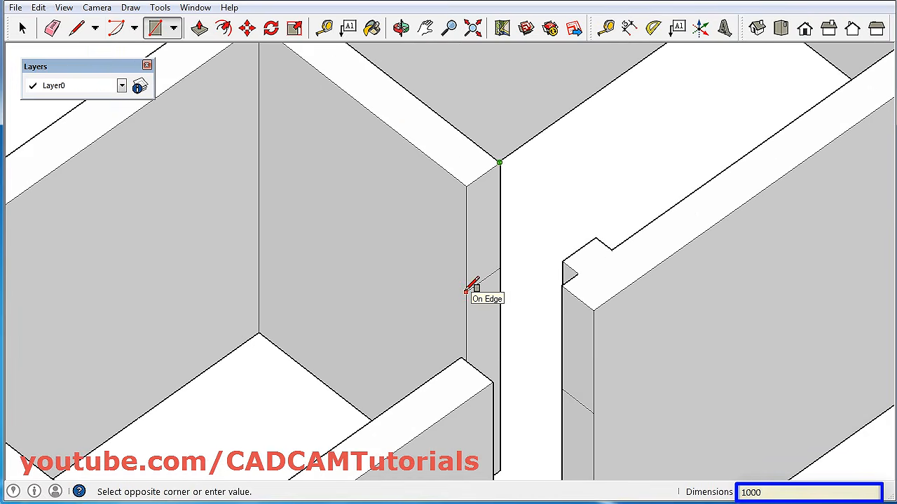
key("Return")
Step: Draw a full-width rectangle 1000 mm high from the upper corner of the pier projecting from the far outer wall
scroll(468, 288, "down", 5)
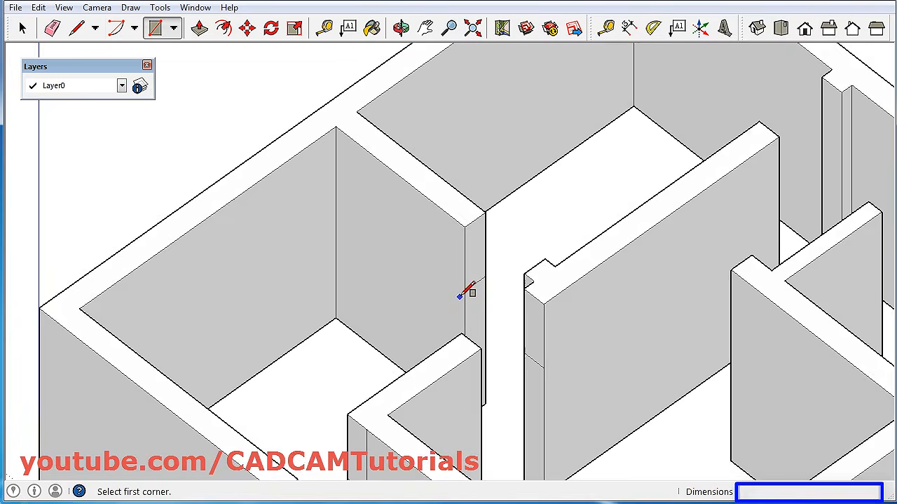
scroll(733, 156, "up", 6)
scroll(744, 120, "up", 2)
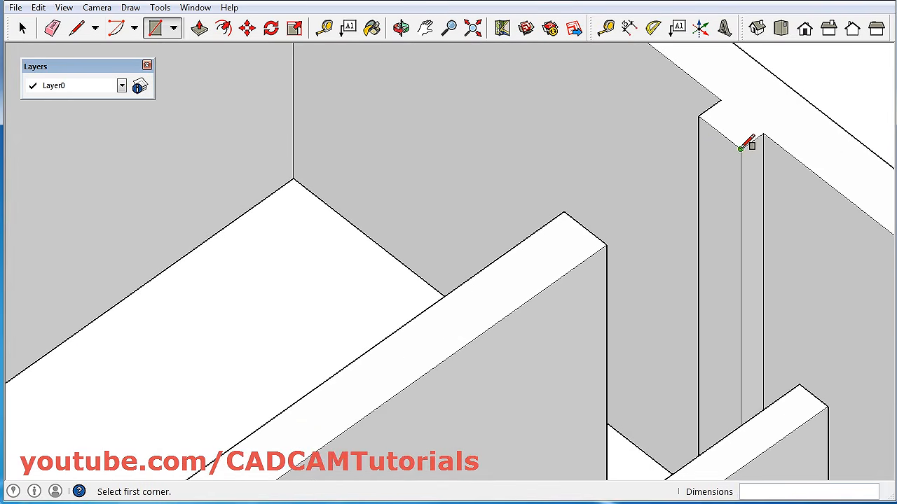
left_click(740, 149)
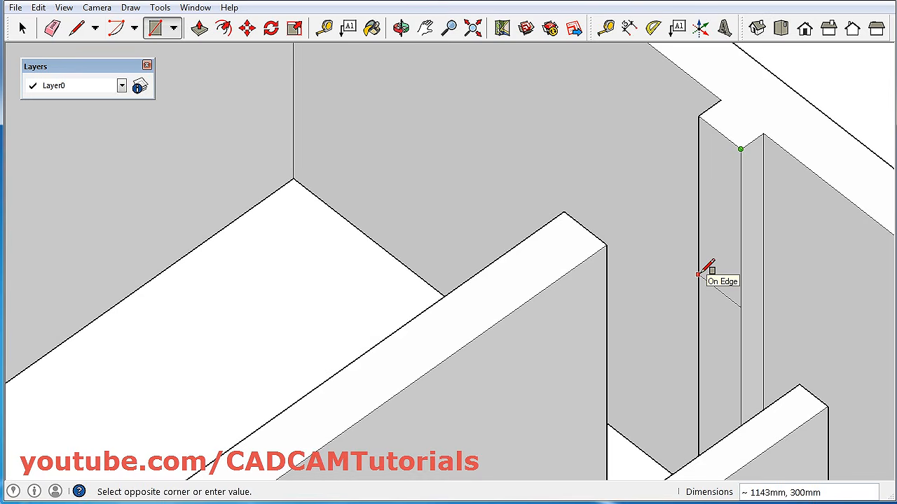
type("1000")
key("Return")
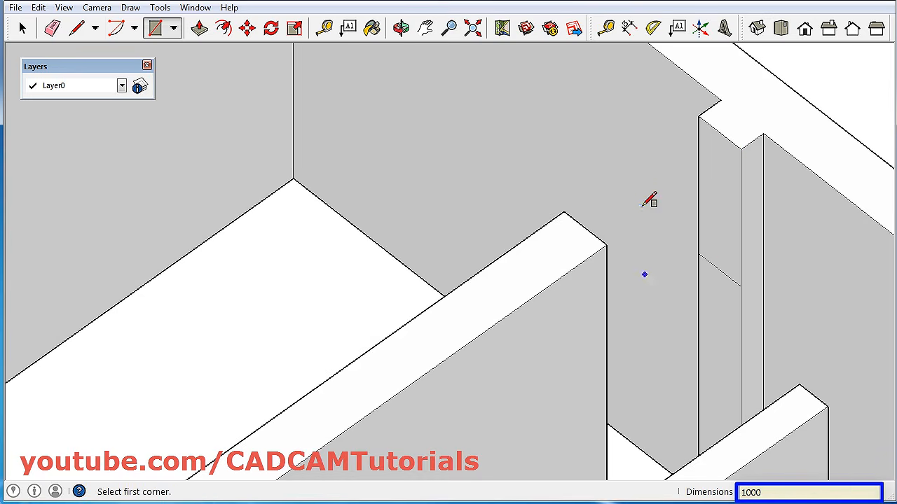
Step: Draw a full-width rectangle 1000 mm high on the wall end facing the middle wall, beside the small rooms
scroll(640, 201, "down", 3)
scroll(639, 201, "down", 3)
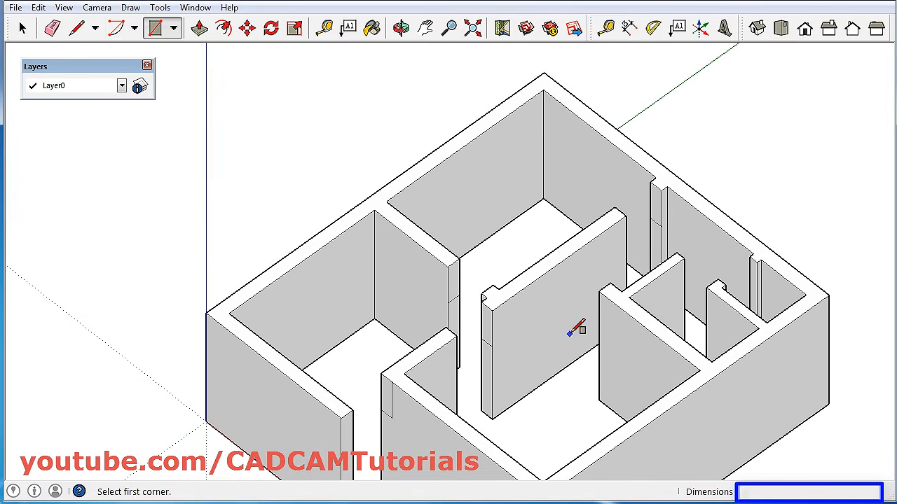
mouse_move(514, 334)
middle_mouse_down()
mouse_move(741, 326)
mouse_move(849, 236)
mouse_move(573, 276)
mouse_move(591, 274)
middle_mouse_up()
scroll(558, 175, "up", 3)
middle_click_drag(577, 188, 642, 245)
scroll(598, 186, "up", 2)
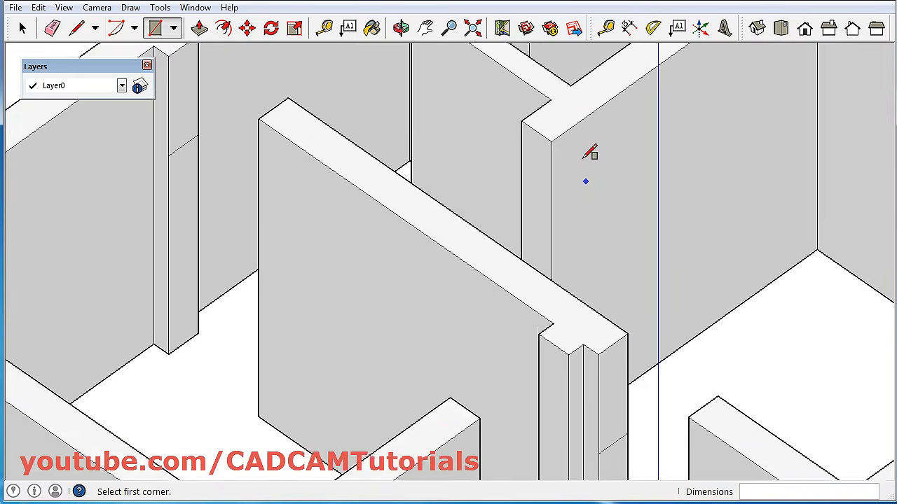
scroll(582, 159, "up", 2)
left_click(545, 140)
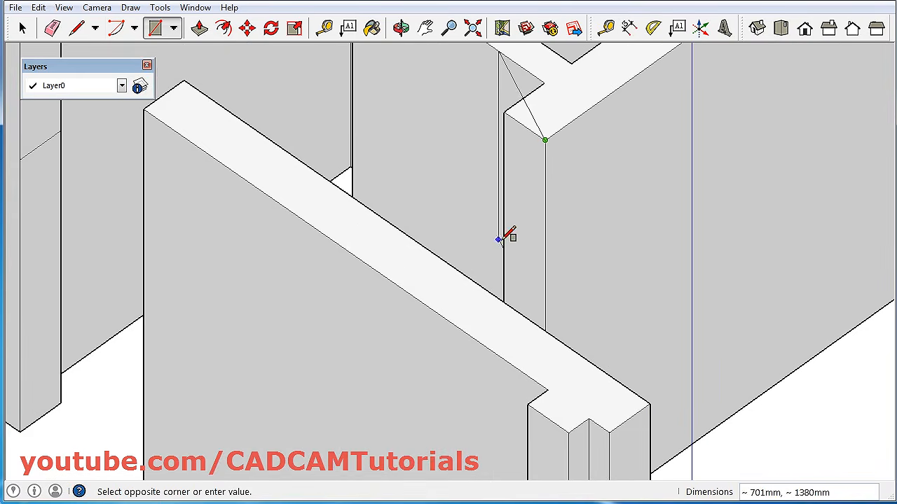
type("100")
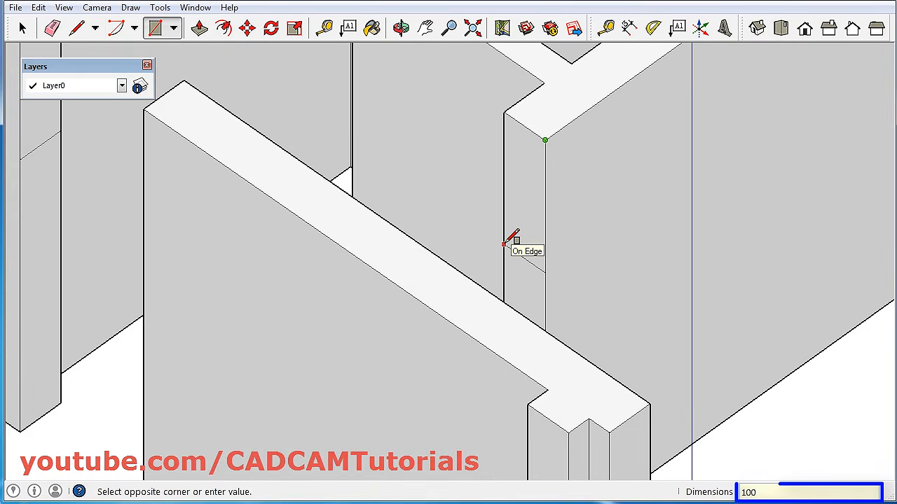
type("0")
key("Return")
Step: Draw a rectangle 1000 mm high and 200 mm wide at the upper free-end corner of the small-room partition's side face
scroll(508, 252, "down", 4)
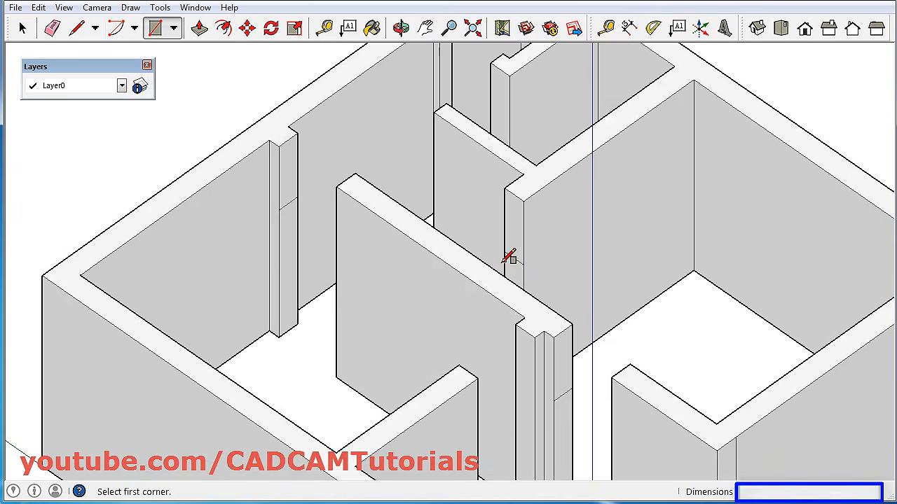
middle_click_drag(497, 246, 511, 194)
scroll(497, 54, "up", 4)
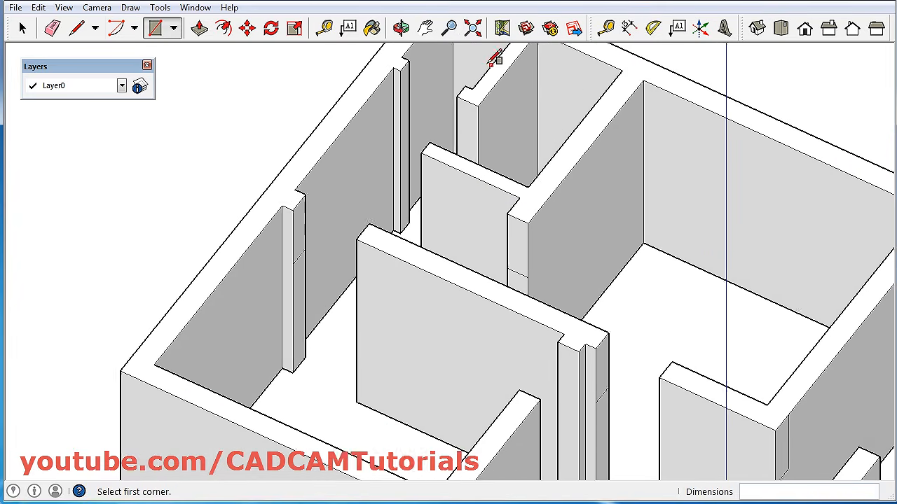
middle_click_drag(476, 88, 494, 201)
scroll(464, 167, "up", 3)
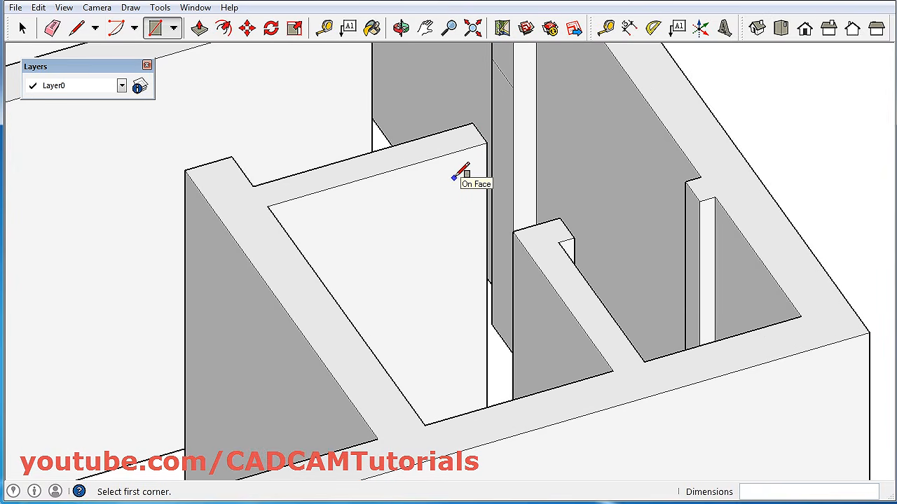
scroll(462, 168, "up", 3)
left_click(487, 135)
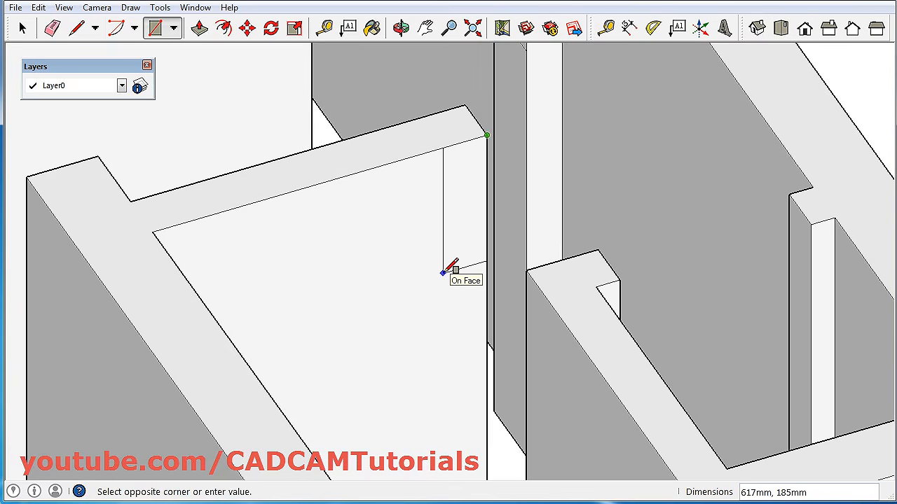
type("1000")
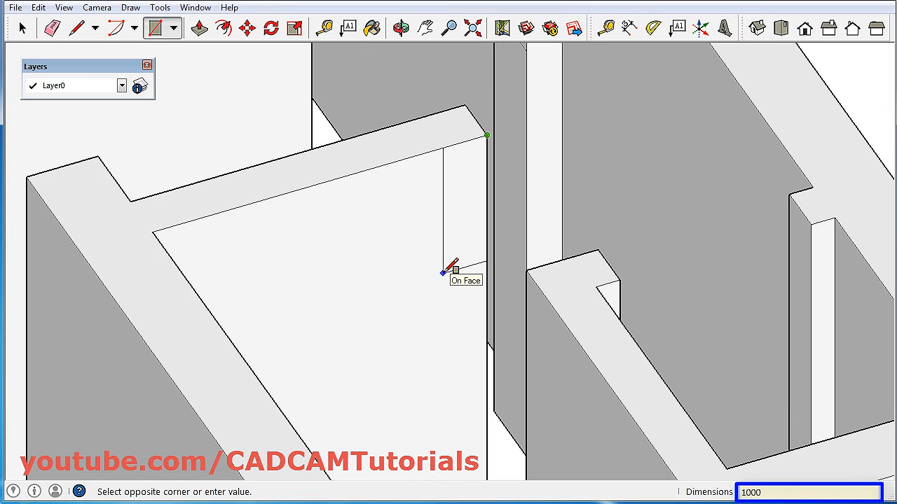
type(",200")
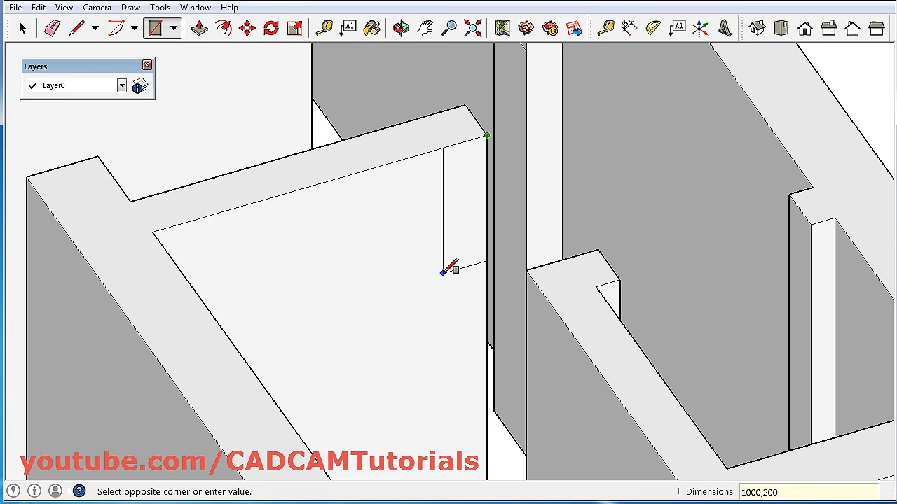
key("Return")
Step: Draw a full-width rectangle 1000 mm high from the upper corner of the outer-wall pier beside the small rooms
scroll(441, 268, "down", 2)
scroll(770, 231, "up", 2)
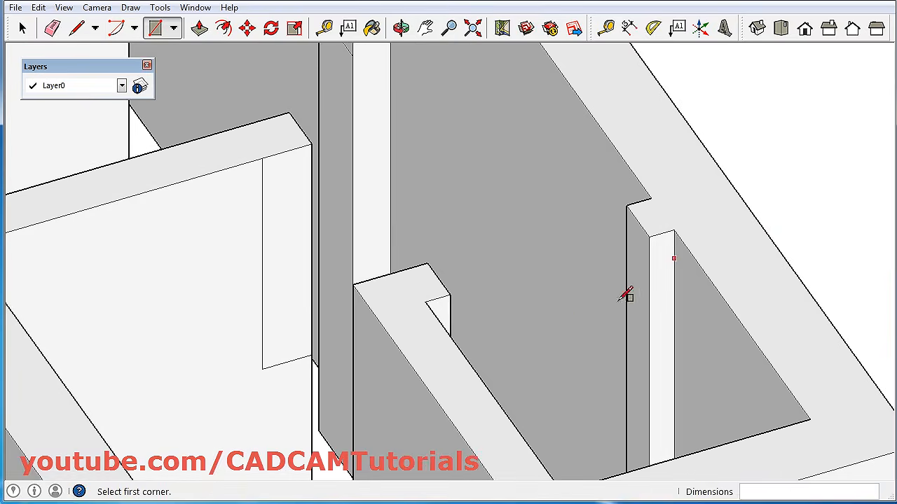
middle_click_drag(624, 299, 742, 329)
left_click(761, 173)
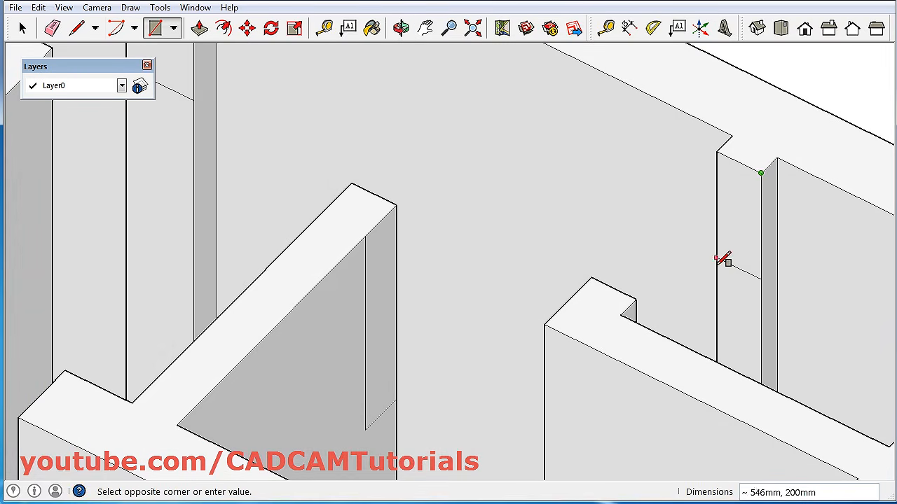
type("1000")
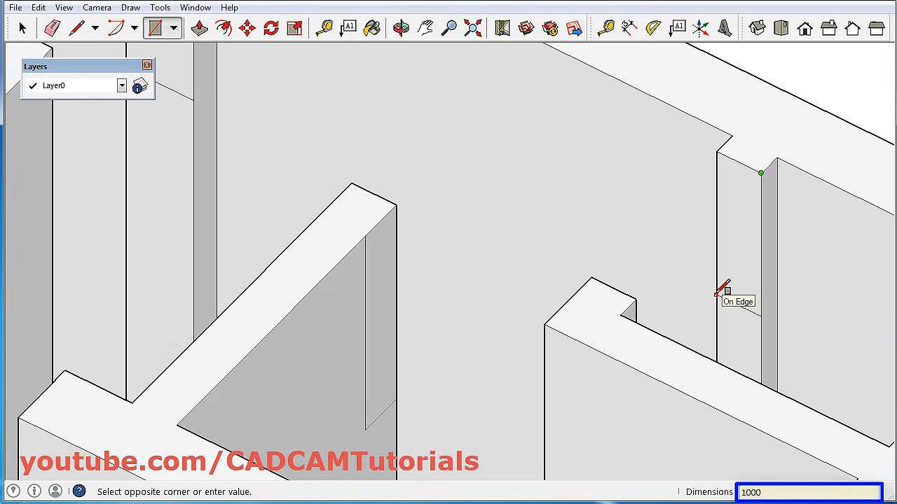
key("Return")
Step: Push/Pull the rectangle beside the front entrance 1000 mm across the opening to the outer wall end
scroll(537, 172, "down", 7)
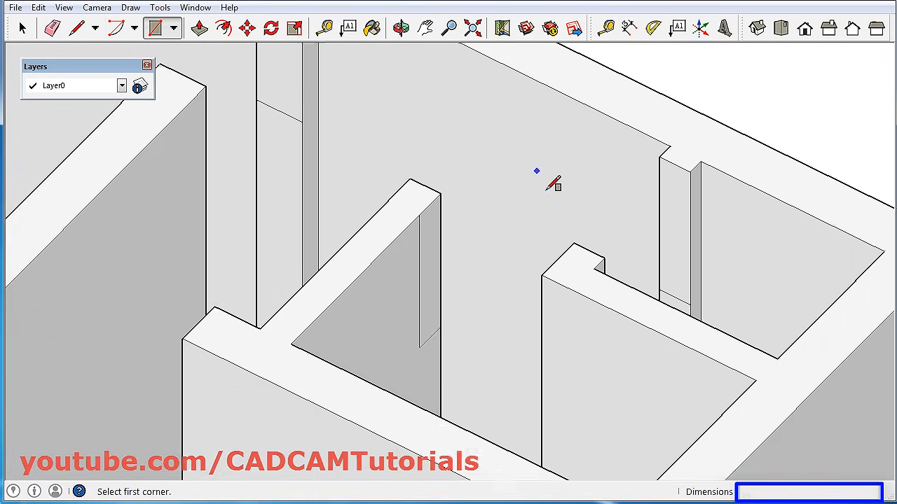
scroll(495, 229, "down", 2)
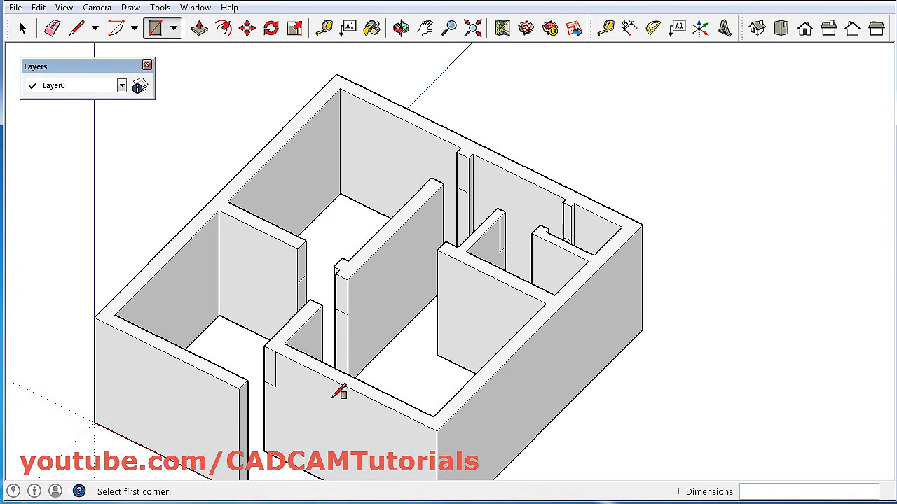
middle_click_drag(370, 363, 359, 343)
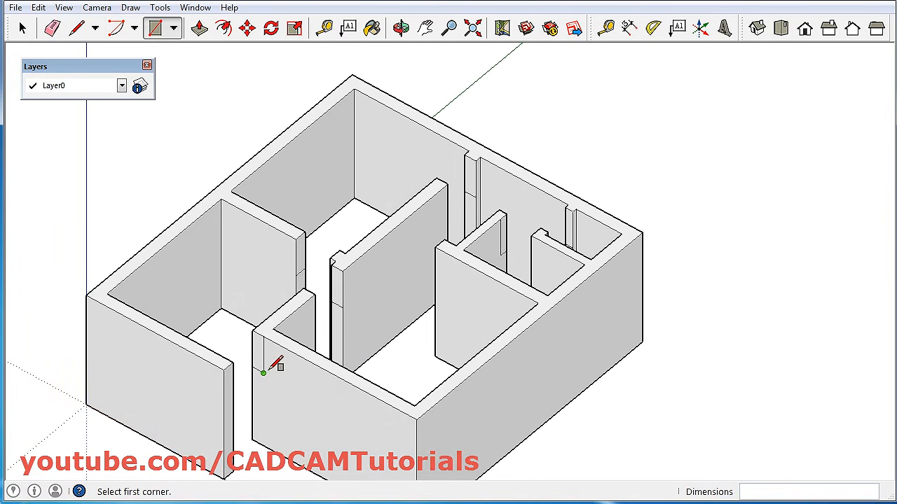
left_click(198, 28)
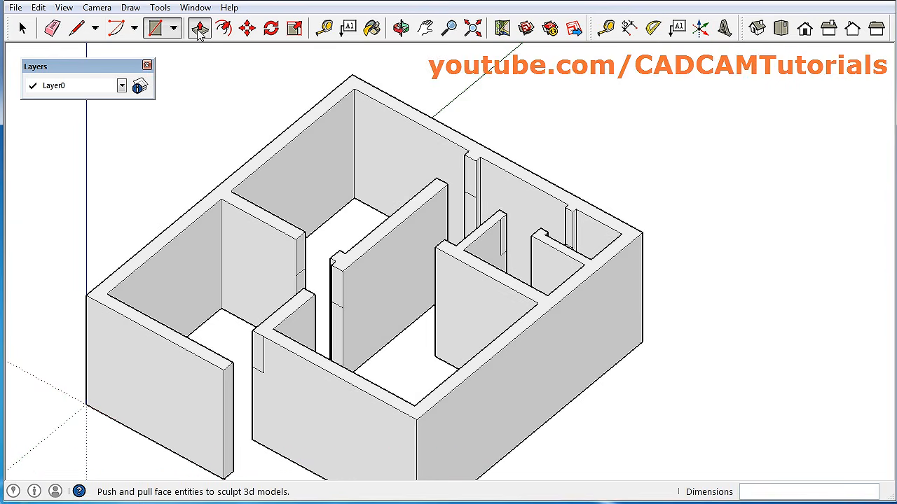
scroll(251, 393, "up", 3)
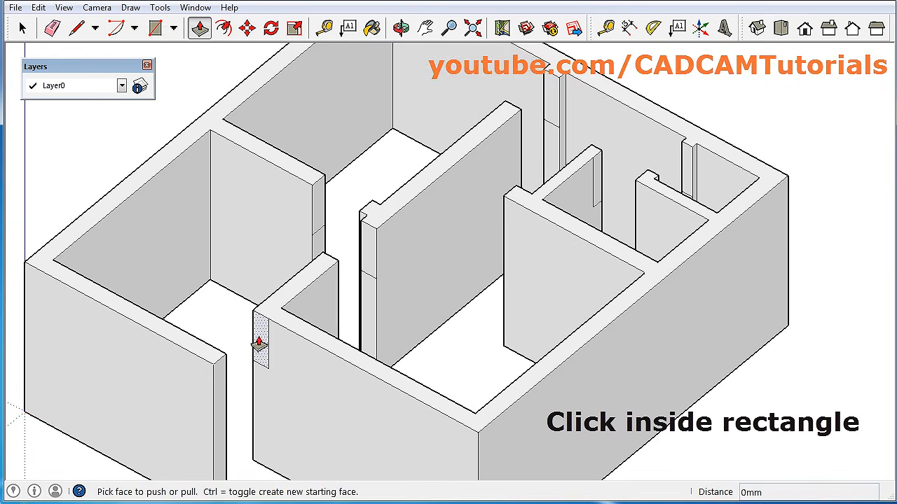
left_click(260, 332)
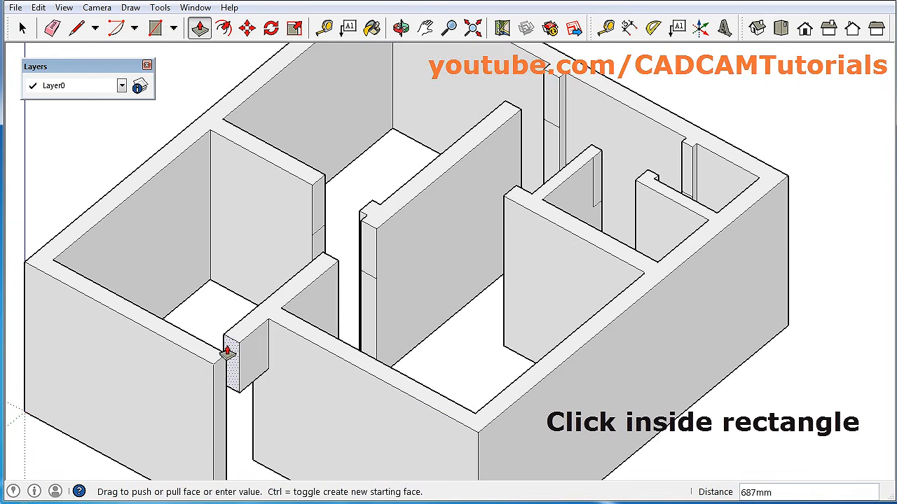
scroll(219, 358, "up", 4)
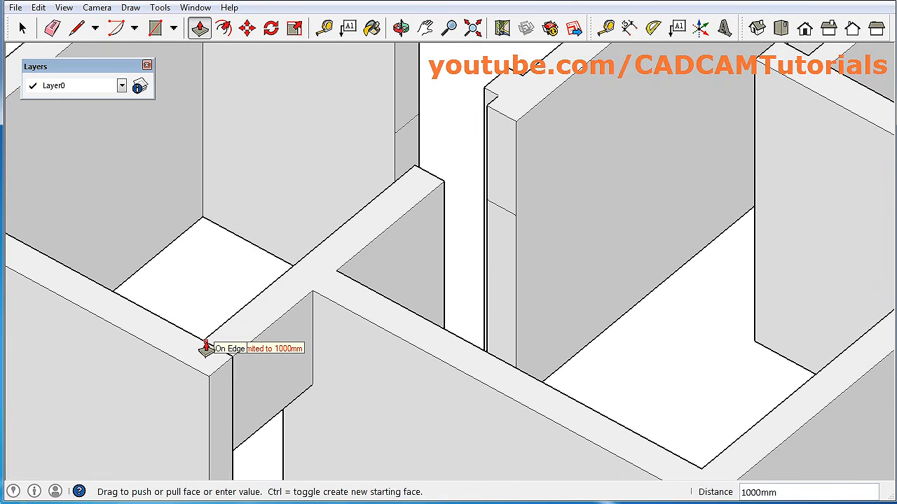
left_click(205, 348)
Step: Push/Pull the rectangle on the middle wall's end 900 mm across the doorway to the short wall near the entrance
scroll(406, 196, "down", 3)
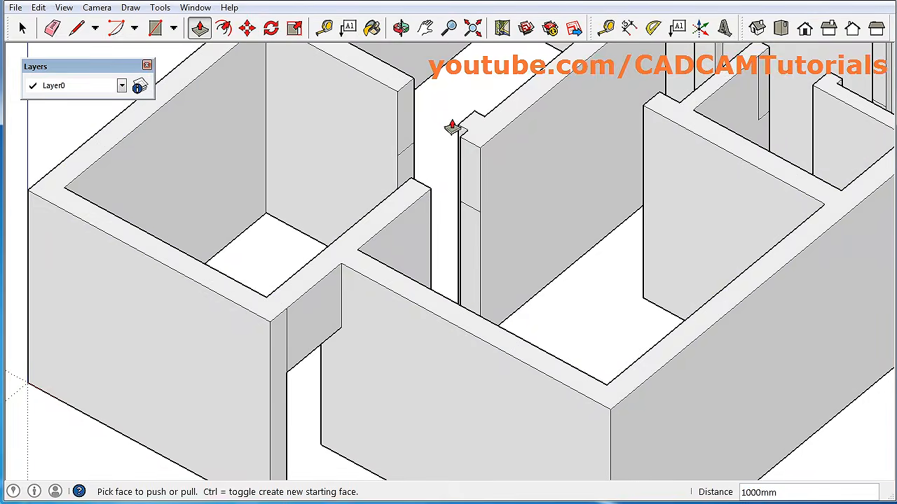
scroll(470, 185, "up", 5)
left_click(469, 184)
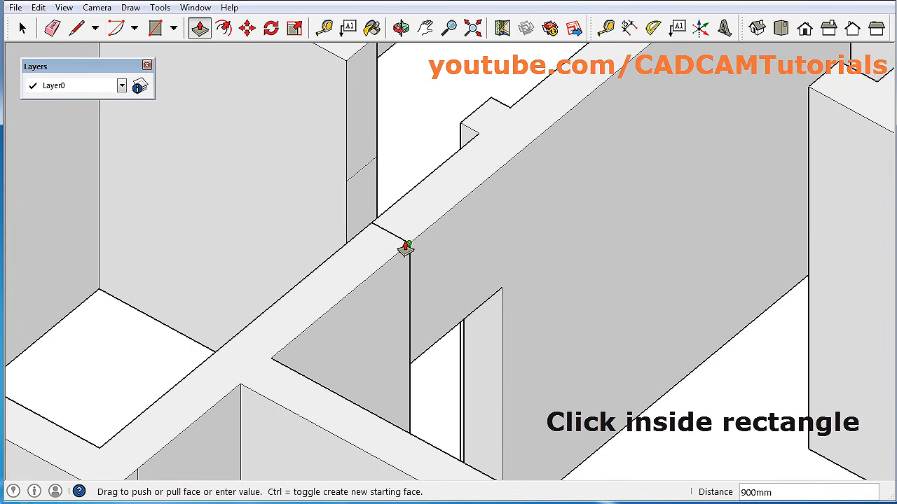
left_click(404, 249)
Step: Push/Pull the rectangle on the end of the partition between the two large rooms 900 mm to the middle wall
scroll(399, 249, "down", 2)
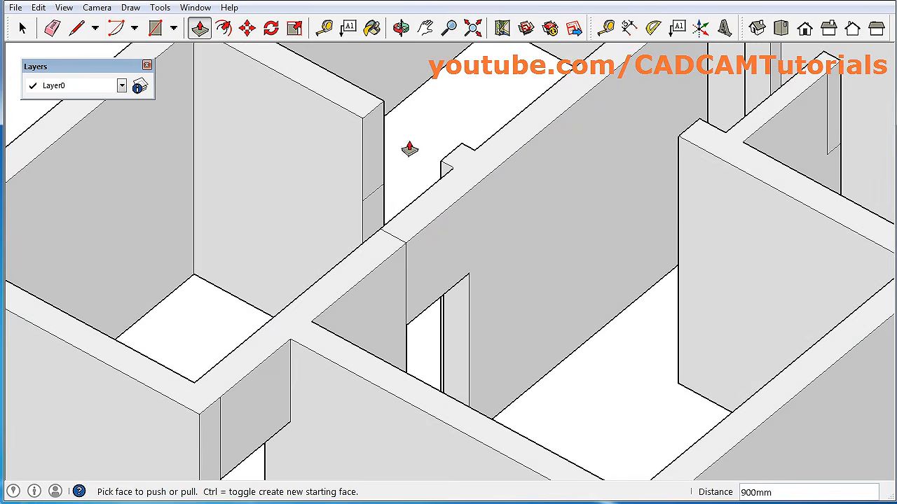
left_click(376, 130)
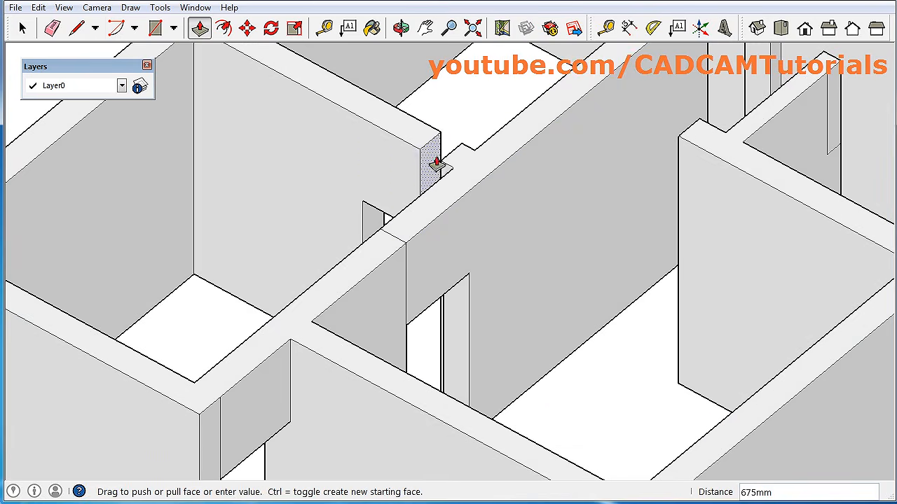
scroll(455, 154, "up", 1)
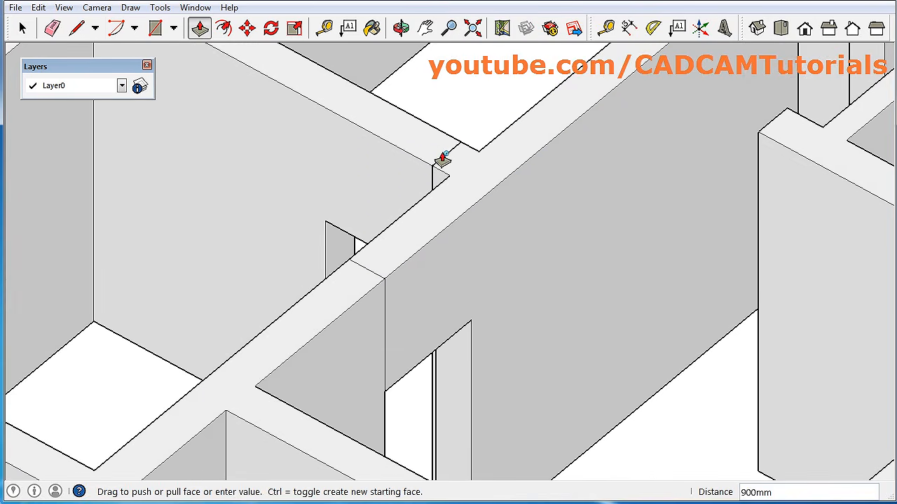
left_click(443, 162)
Step: Push/Pull the rectangle on the small-room partition's side face 800 mm across the opening to the neighbouring partition
scroll(354, 184, "down", 4)
scroll(557, 150, "up", 4)
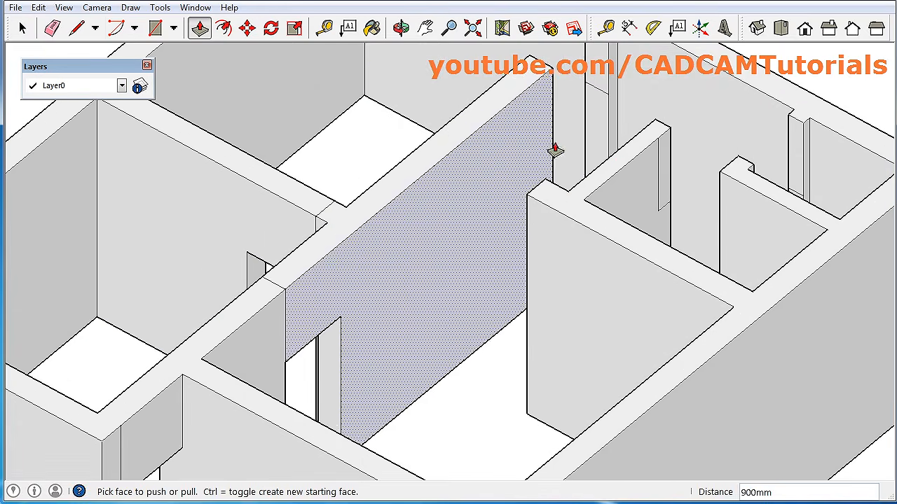
scroll(787, 116, "up", 3)
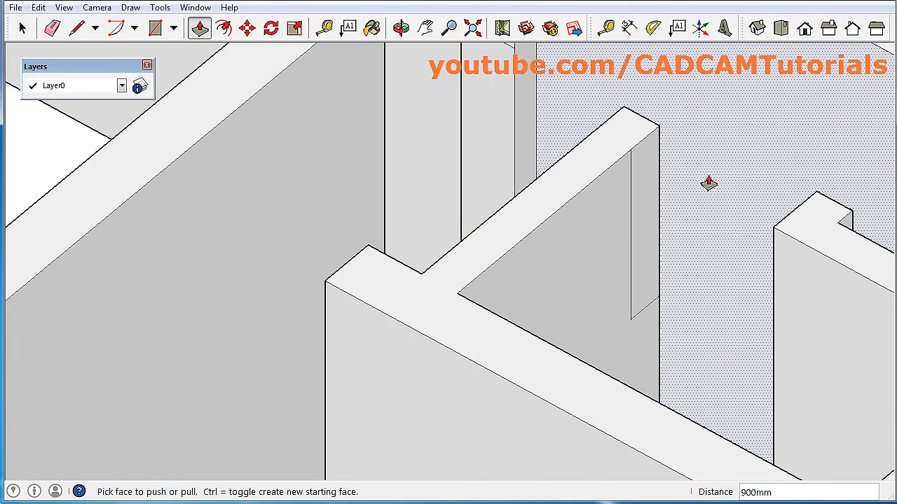
left_click(648, 183)
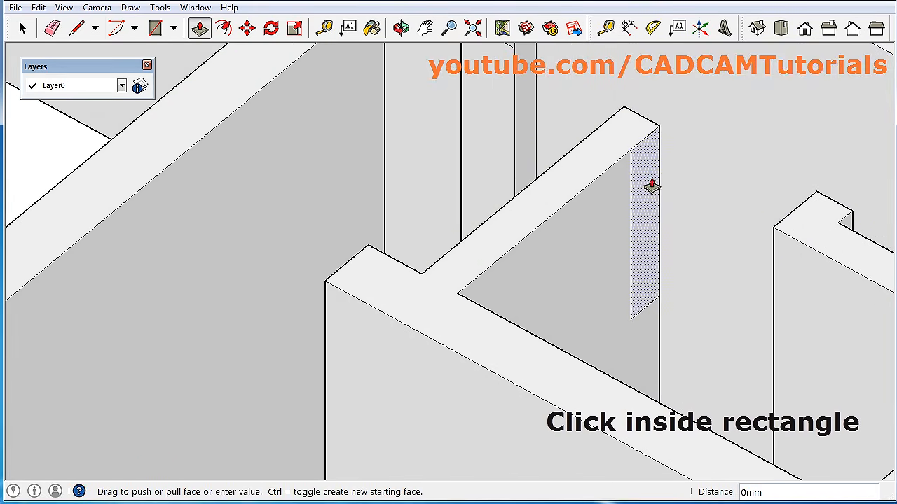
left_click(776, 232)
Step: Push/Pull the rectangle on the far outer wall's pier 900 mm to the end of the middle wall
scroll(680, 250, "down", 3)
scroll(612, 74, "up", 4)
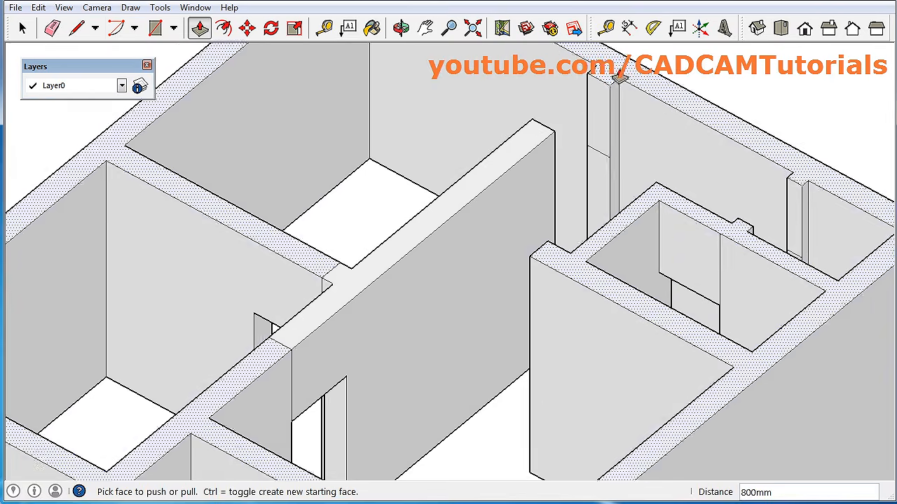
left_click(591, 145)
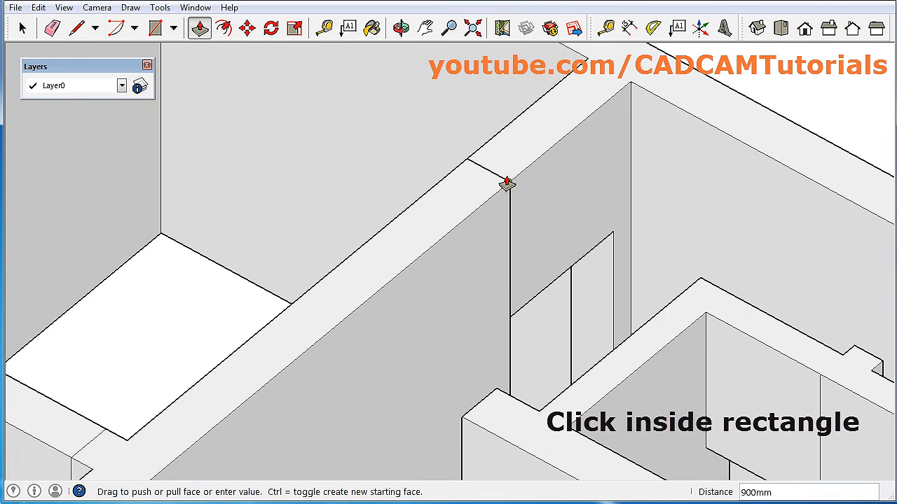
left_click(506, 184)
Step: Push/Pull the rectangle on the outer-wall pier beside the small rooms 800 mm to the stub on the opposite partition
scroll(564, 172, "down", 5)
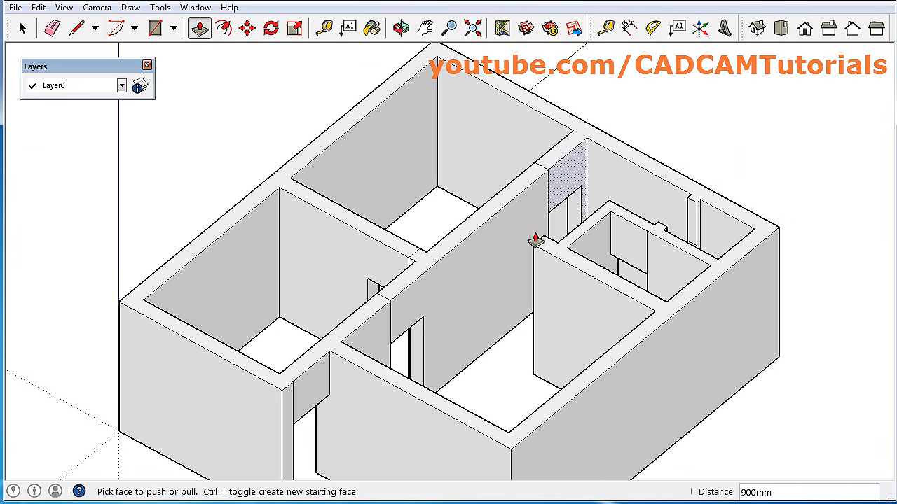
mouse_move(459, 347)
middle_mouse_down()
mouse_move(510, 366)
mouse_move(691, 355)
mouse_move(837, 314)
middle_mouse_up()
scroll(493, 72, "up", 6)
mouse_move(498, 150)
middle_mouse_down()
mouse_move(505, 220)
mouse_move(472, 150)
middle_mouse_up()
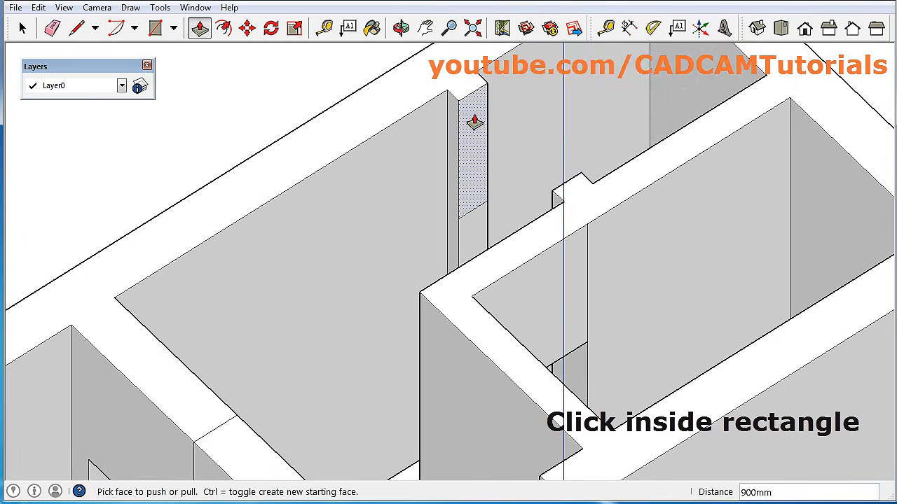
left_click(475, 123)
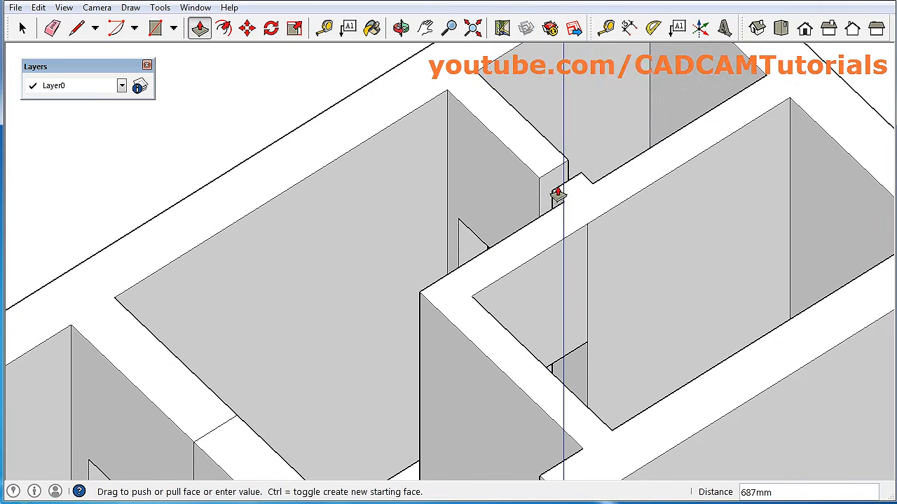
scroll(557, 195, "up", 3)
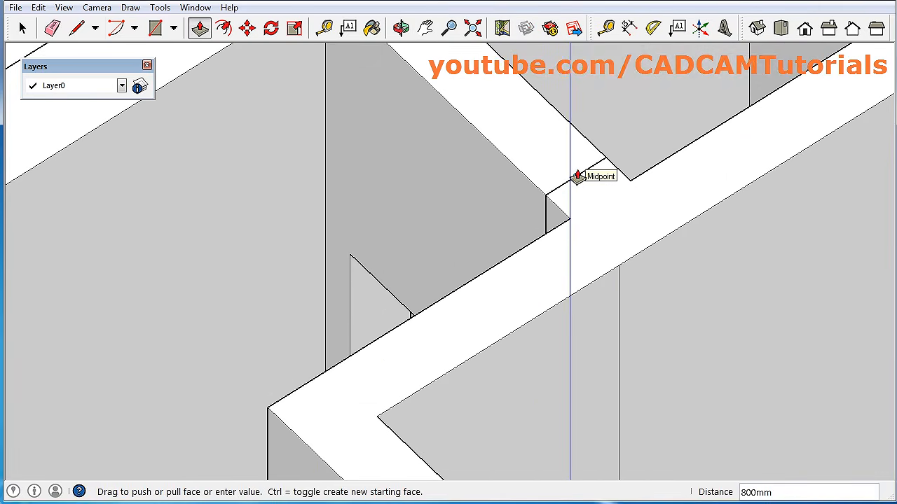
left_click(577, 176)
Step: Erase the leftover vertical seam line where the front entrance's door head meets the outer wall end
scroll(603, 220, "down", 6)
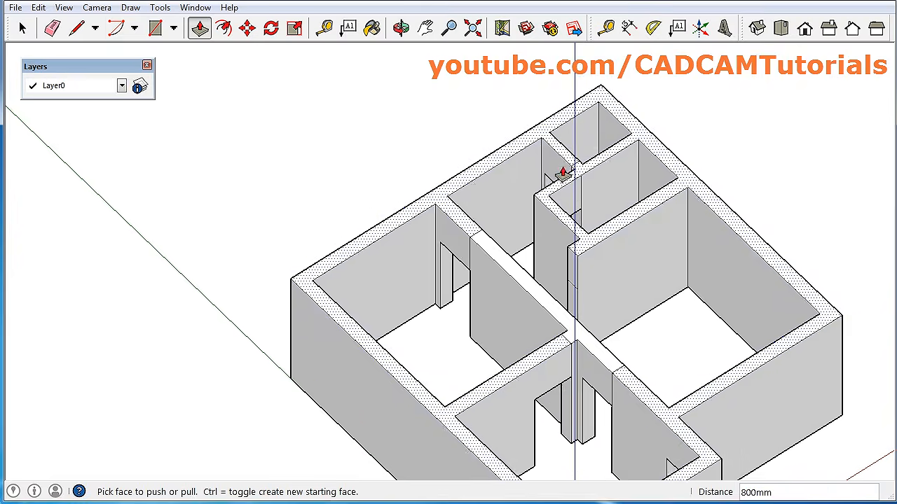
scroll(608, 288, "down", 3)
middle_click_drag(594, 361, 231, 287)
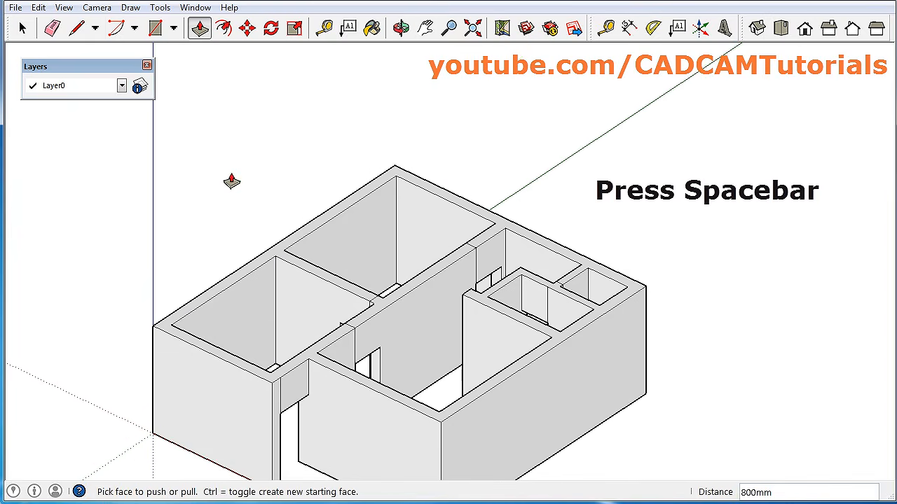
key("space")
scroll(332, 424, "up", 4)
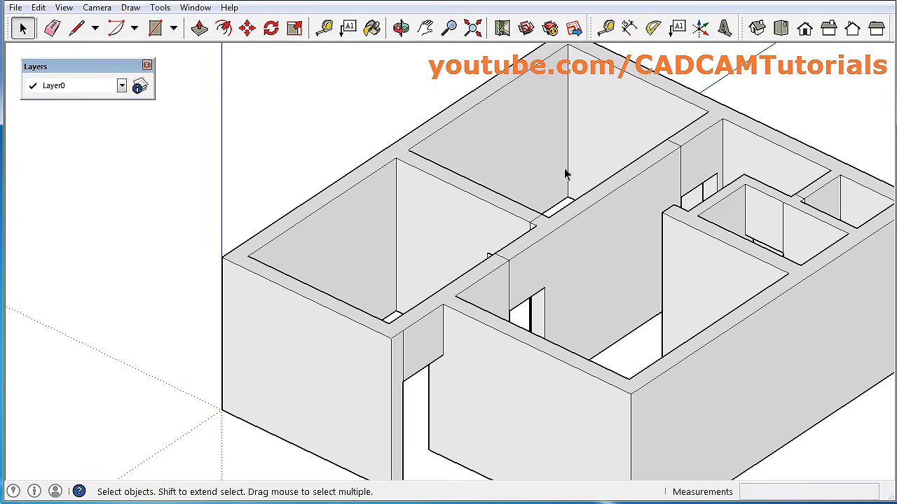
left_click(51, 34)
scroll(412, 343, "up", 2)
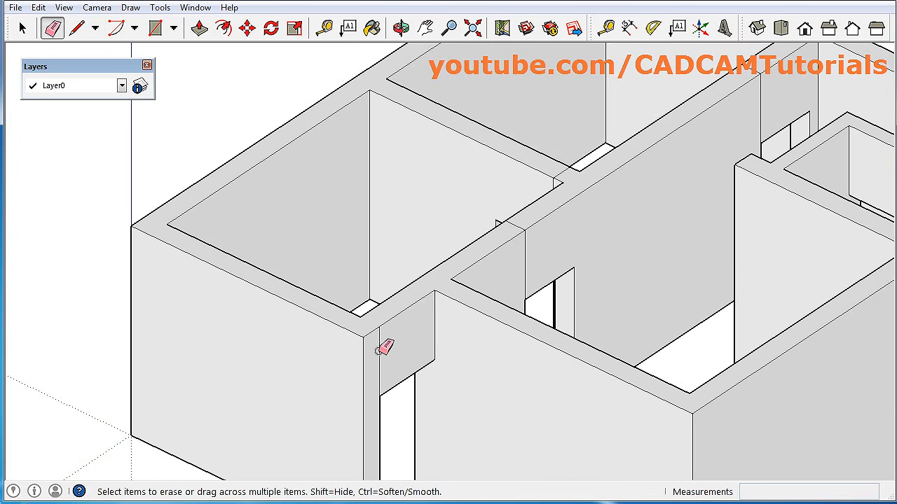
left_click_drag(379, 350, 393, 340)
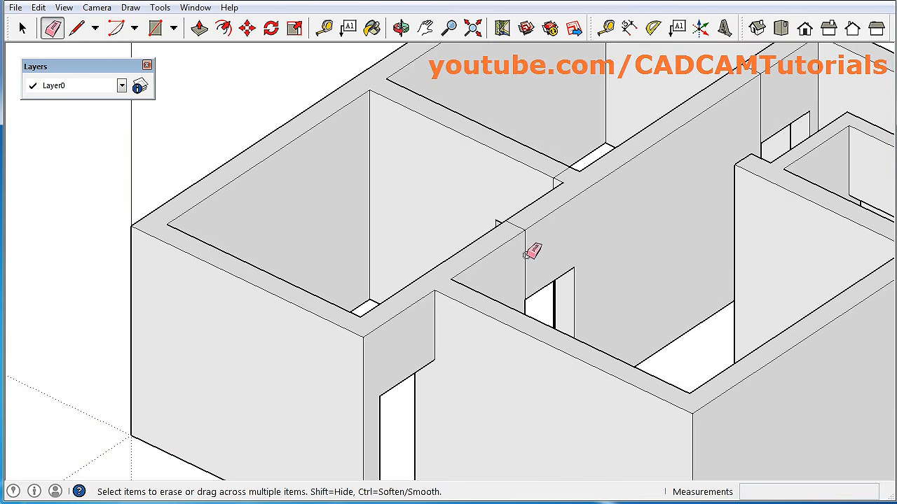
Step: Erase the leftover seam lines at the middle wall's door heads and on the wall top by the small rooms
scroll(526, 241, "up", 1)
scroll(510, 227, "up", 1)
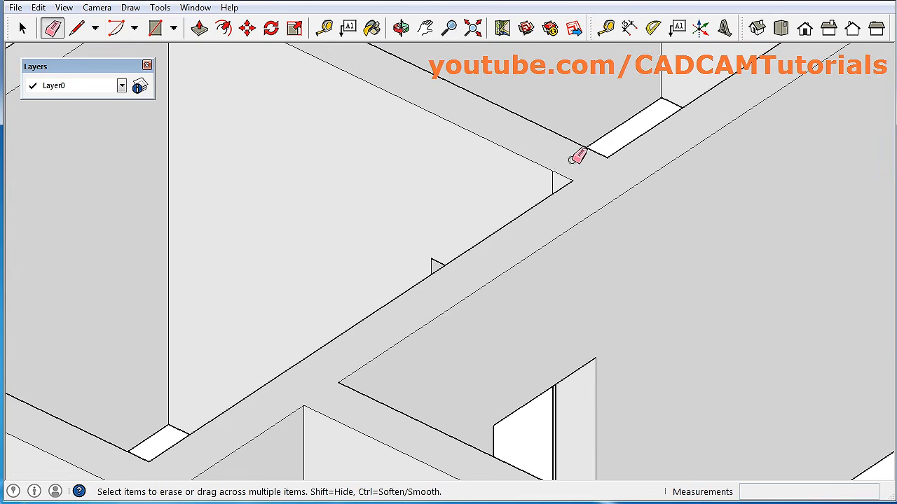
scroll(575, 154, "up", 1)
scroll(522, 162, "up", 2)
scroll(655, 112, "up", 1)
scroll(597, 167, "down", 2)
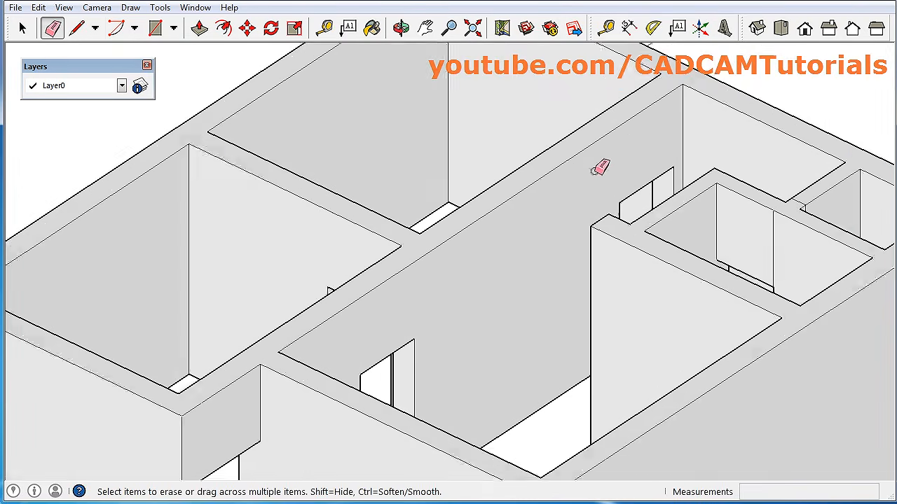
scroll(745, 214, "up", 3)
scroll(693, 177, "down", 5)
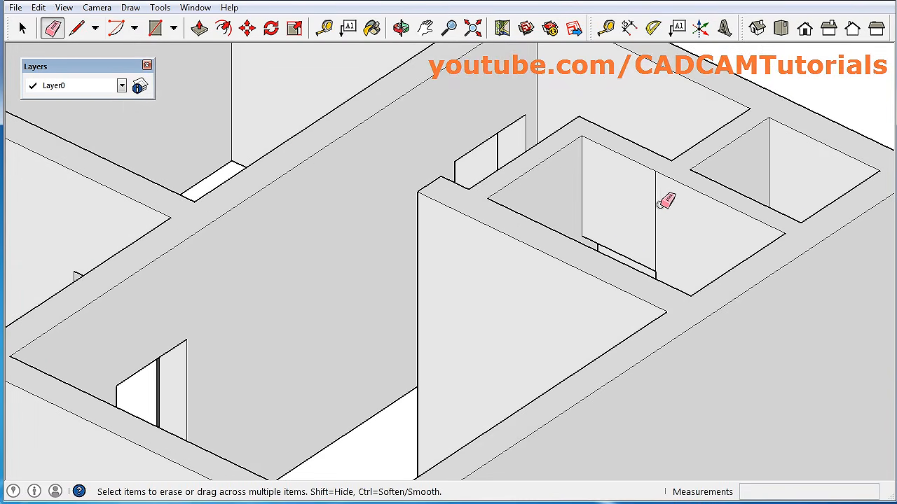
Step: Erase the vertical seam lines beside the door heads on the middle wall's faces inside the two adjoining rooms
mouse_move(578, 178)
middle_mouse_down()
mouse_move(405, 259)
mouse_move(680, 245)
mouse_move(747, 226)
middle_mouse_up()
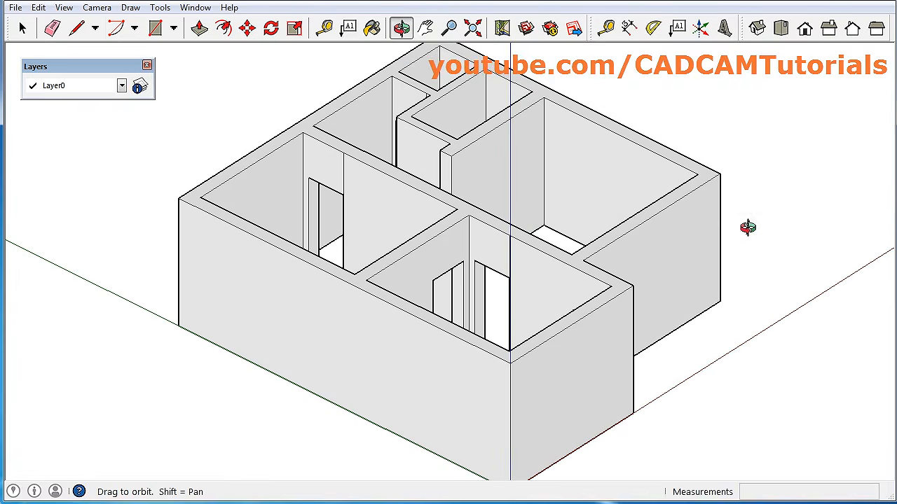
middle_click_drag(473, 248, 533, 275)
scroll(529, 269, "up", 5)
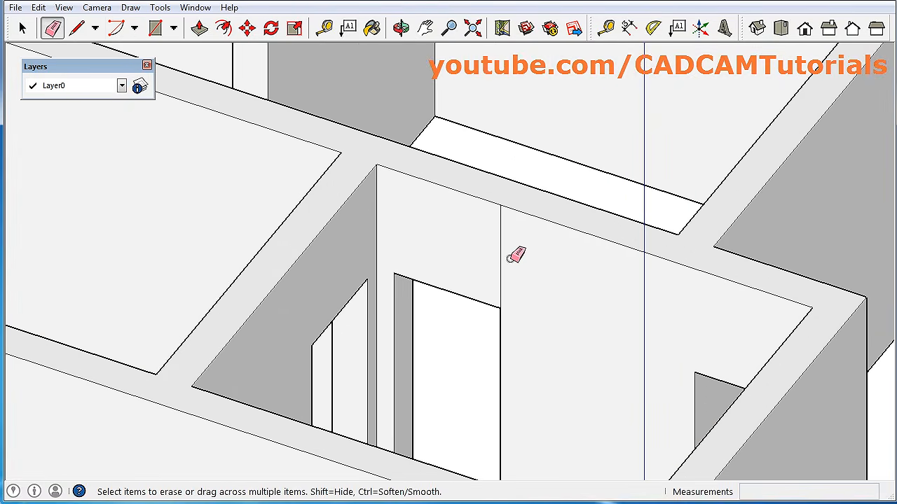
scroll(483, 224, "down", 4)
scroll(229, 150, "up", 5)
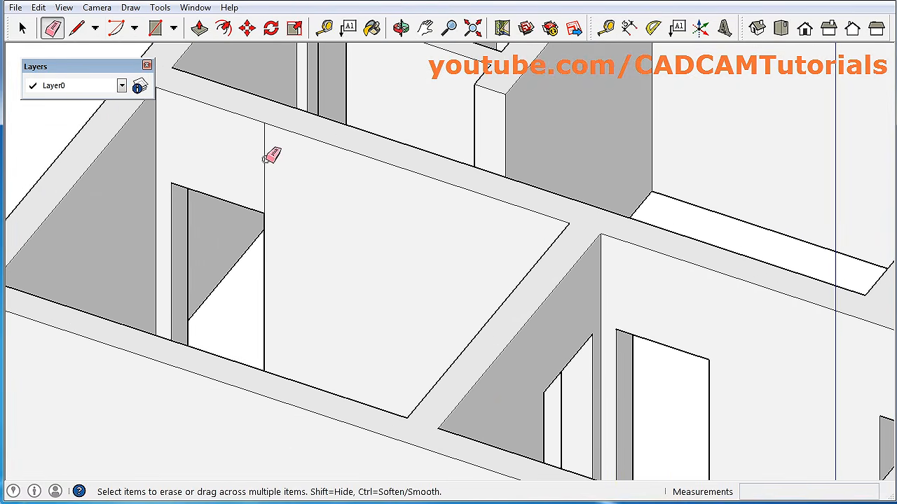
scroll(324, 205, "down", 4)
Step: Erase the vertical seam line at the door head in the passage beside the small rooms and end erasing
middle_click_drag(325, 204, 492, 192)
scroll(292, 166, "up", 5)
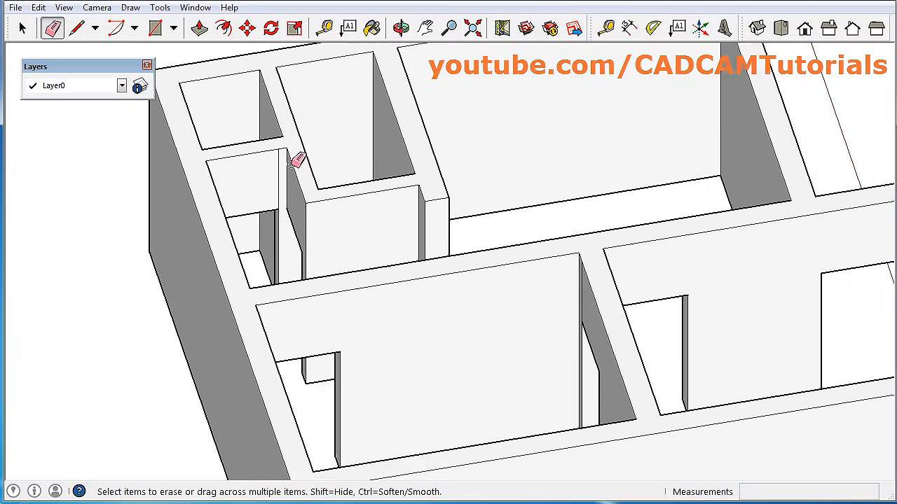
scroll(278, 160, "up", 2)
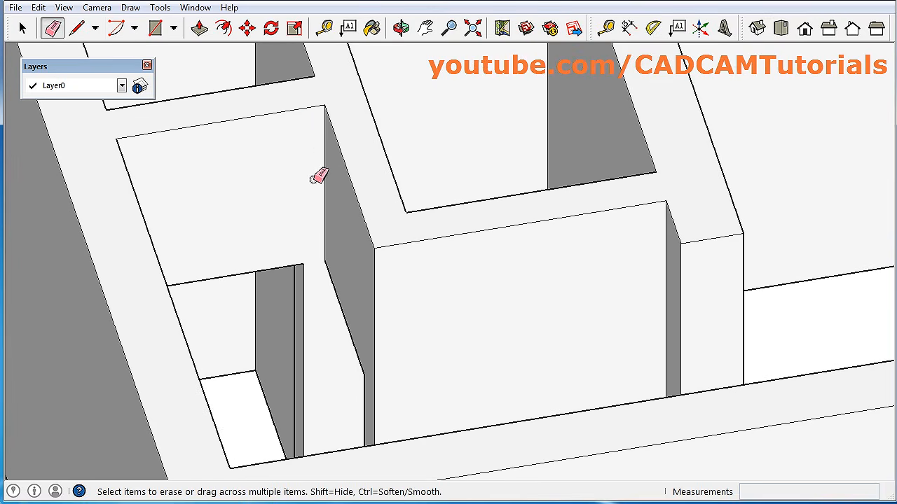
scroll(319, 177, "down", 6)
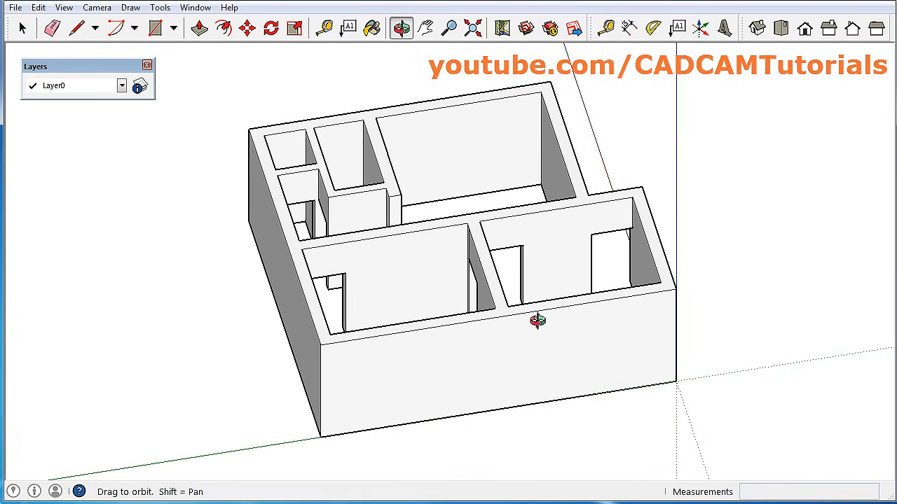
mouse_move(537, 320)
middle_mouse_down()
mouse_move(253, 310)
mouse_move(515, 350)
mouse_move(306, 325)
mouse_move(481, 302)
mouse_move(427, 390)
mouse_move(437, 244)
middle_mouse_up()
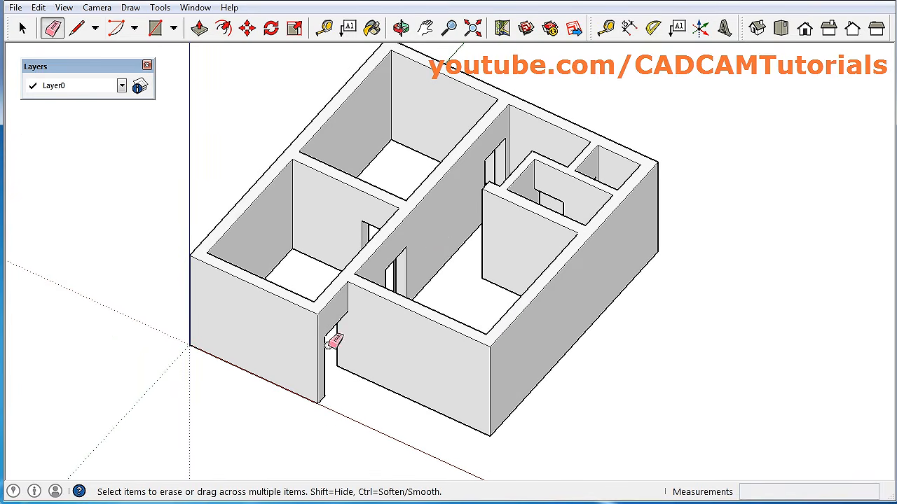
scroll(329, 344, "up", 2)
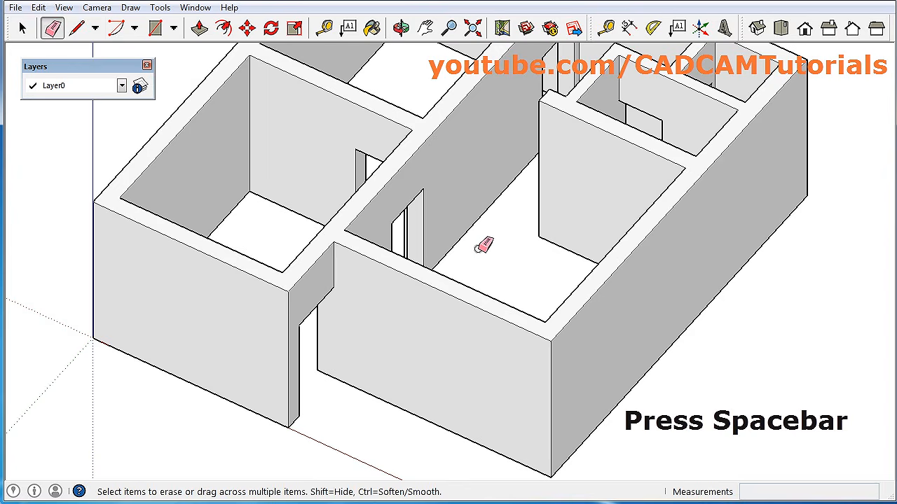
key("space")
Step: Make the Window layer visible and close the layer manager
scroll(481, 255, "down", 4)
middle_click_drag(584, 246, 531, 285)
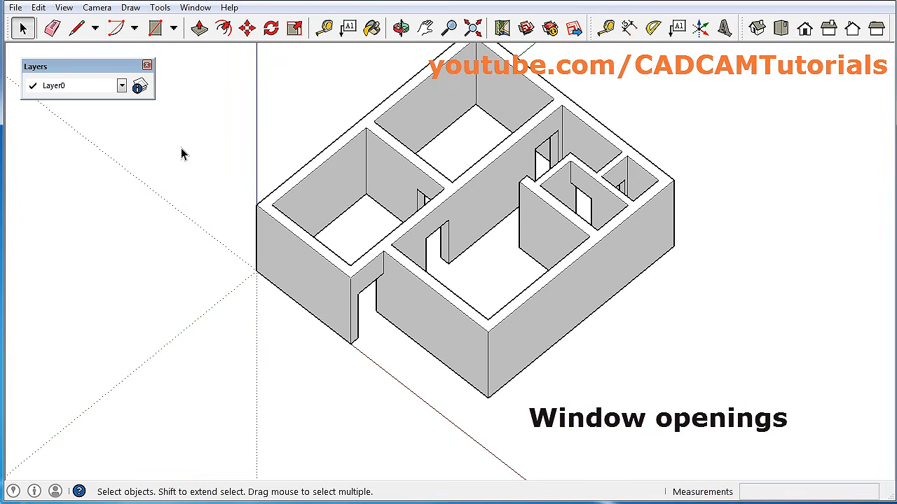
left_click(140, 88)
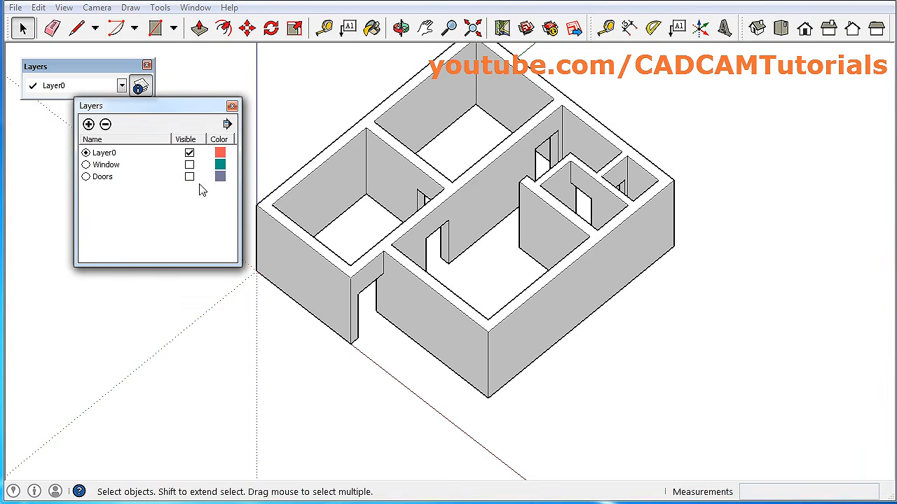
left_click(189, 166)
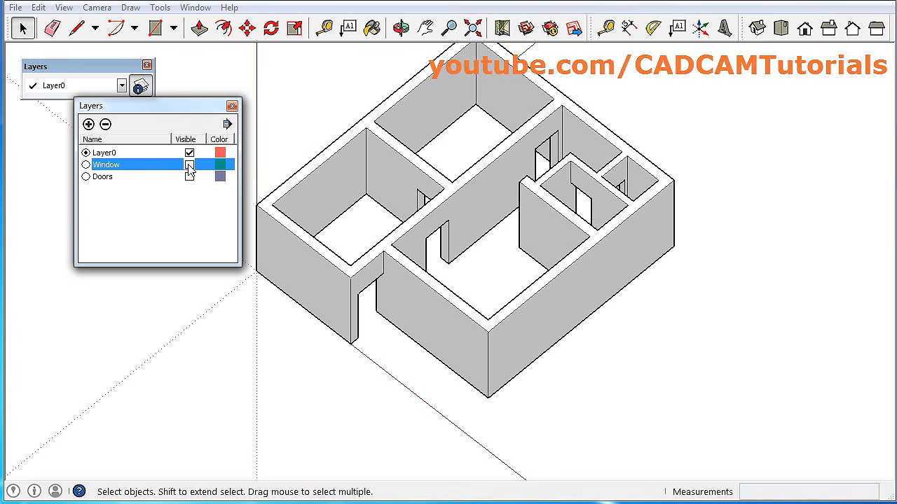
left_click(232, 106)
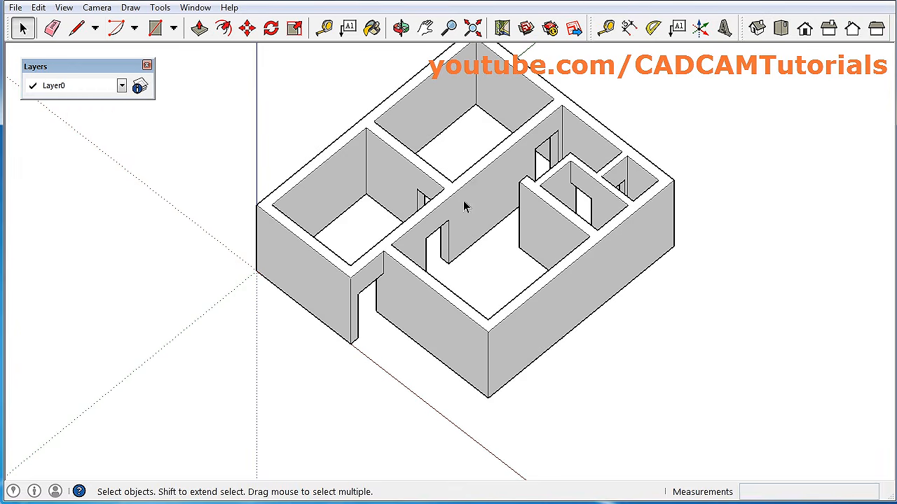
Step: Set the face style to X-ray so the window symbols at the wall bases can be seen
middle_click_drag(464, 206, 472, 152)
scroll(470, 175, "up", 2)
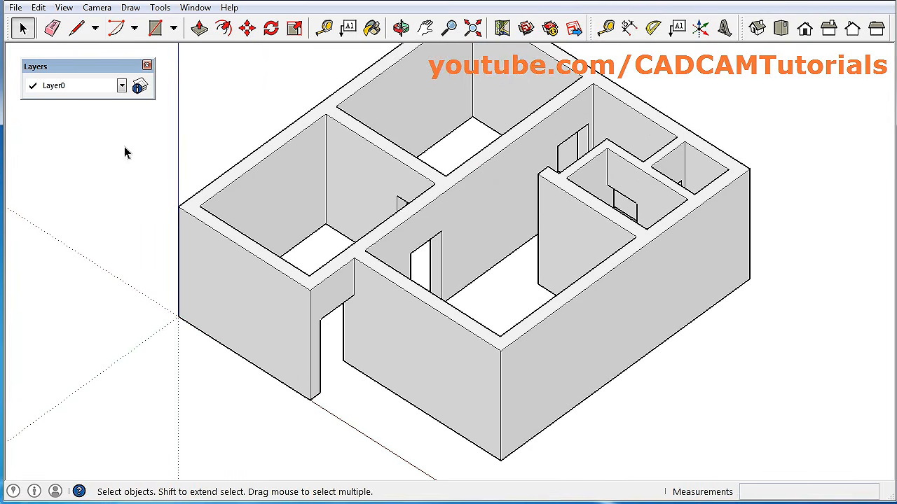
left_click(64, 7)
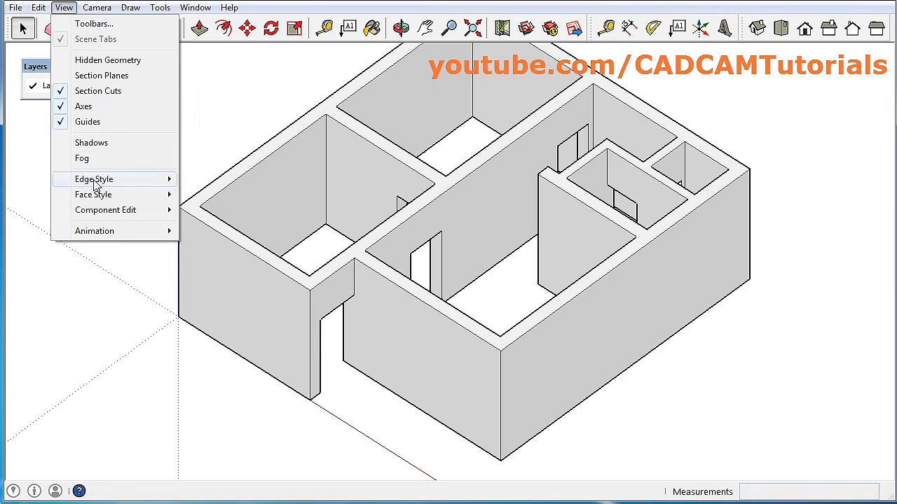
mouse_move(105, 196)
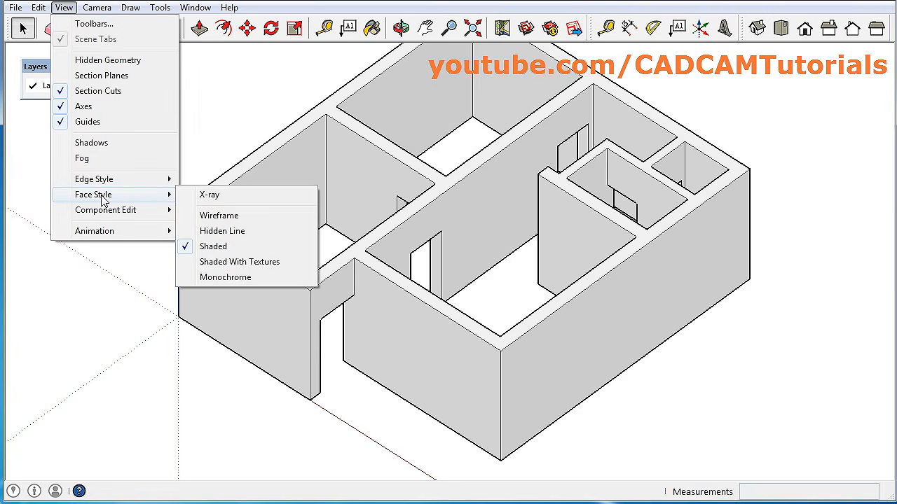
left_click(221, 196)
middle_click_drag(494, 336, 552, 363)
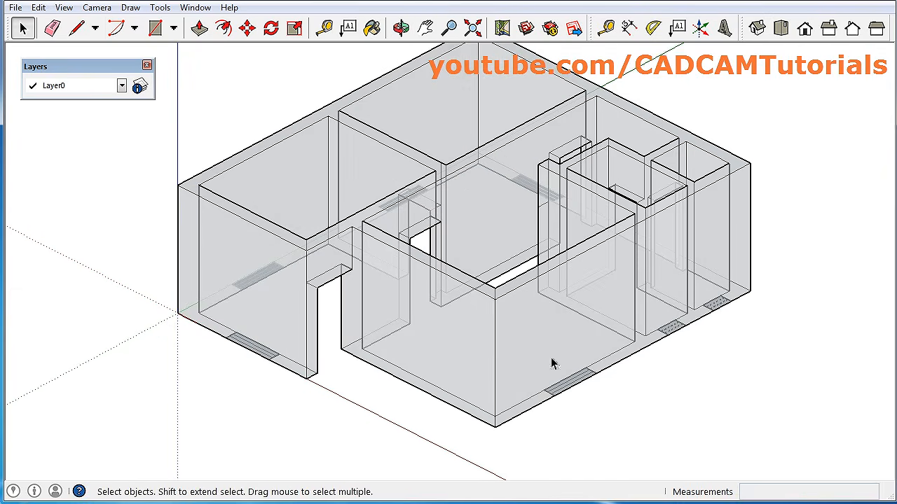
Step: Place a guide line 1000 mm above the bottom edge of the long outer wall with three window symbols
scroll(599, 389, "up", 3)
scroll(548, 368, "down", 2)
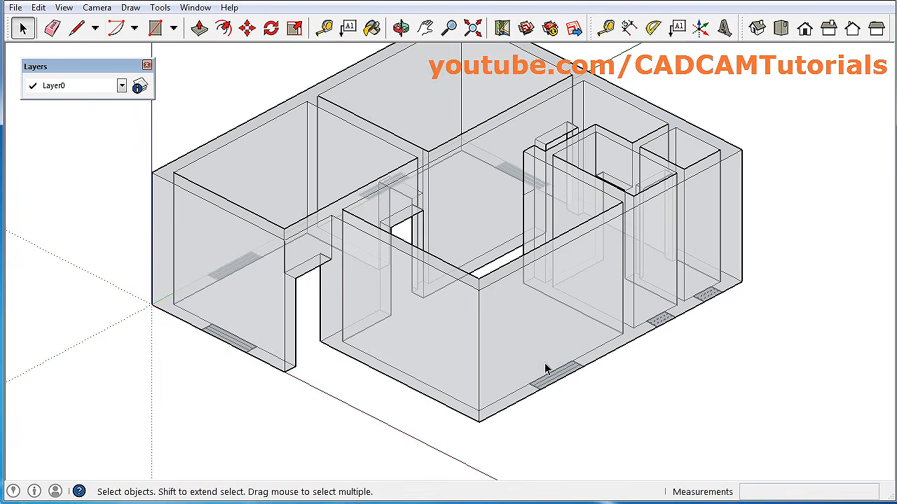
scroll(548, 368, "up", 2)
scroll(603, 343, "up", 1)
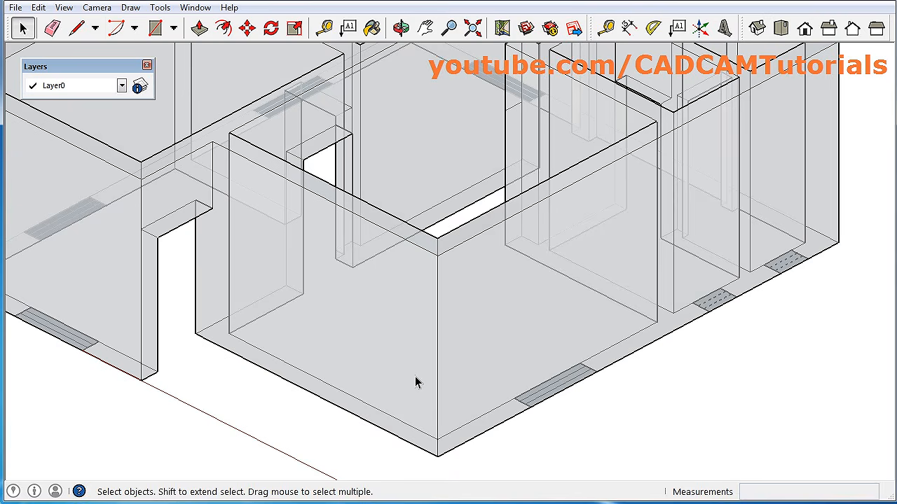
left_click(326, 28)
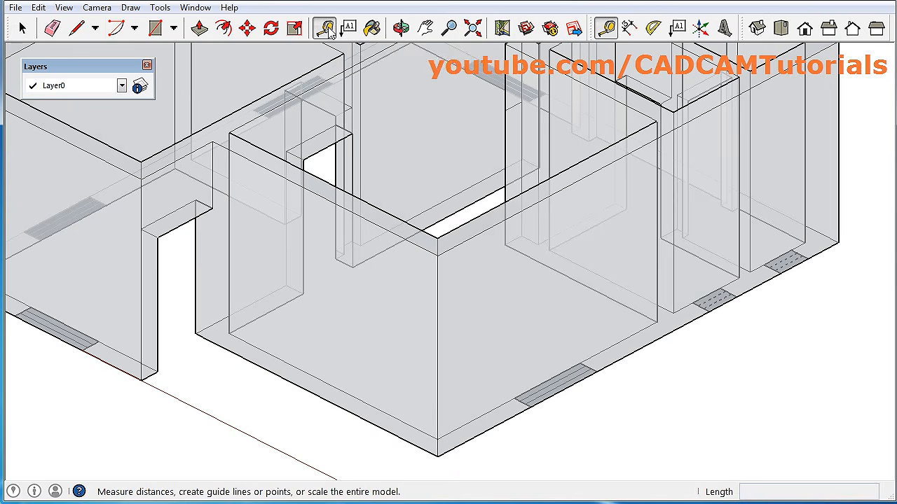
left_click(489, 429)
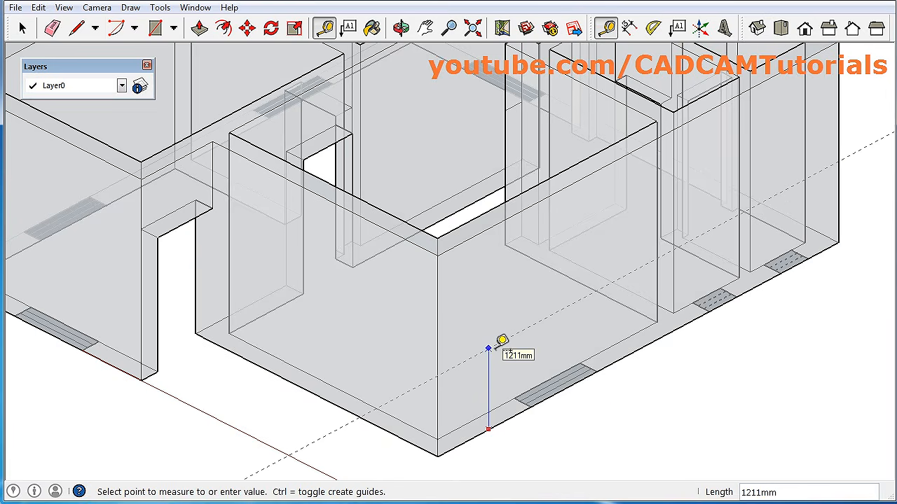
type("1000")
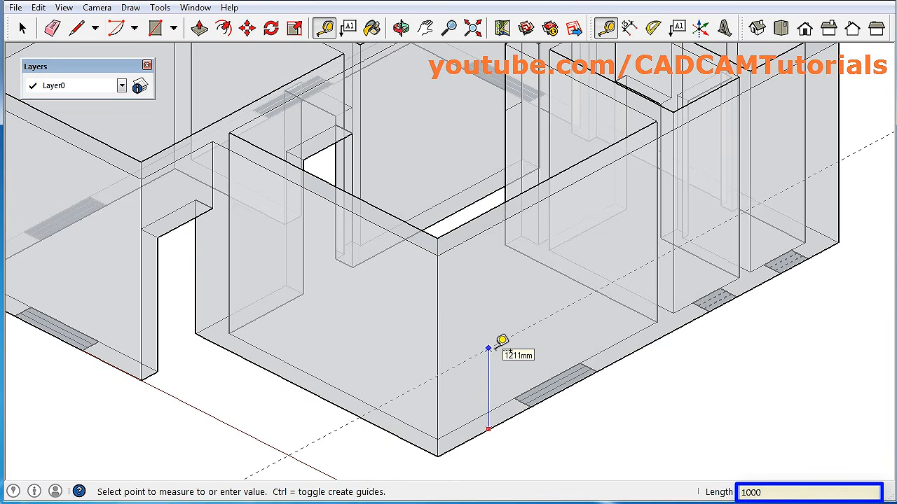
key("Return")
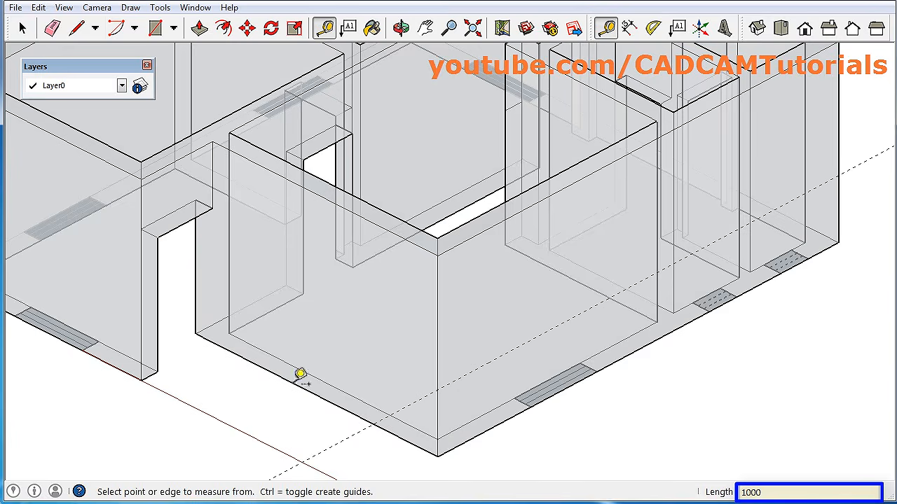
Step: Place a guide line 1000 mm above the bottom edge of the front wall beside the entrance
scroll(231, 330, "down", 3)
scroll(189, 315, "up", 3)
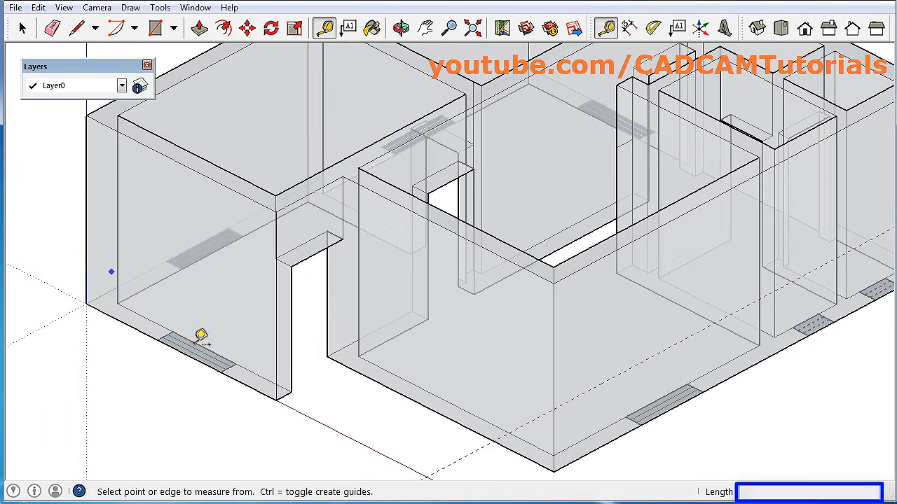
left_click(250, 387)
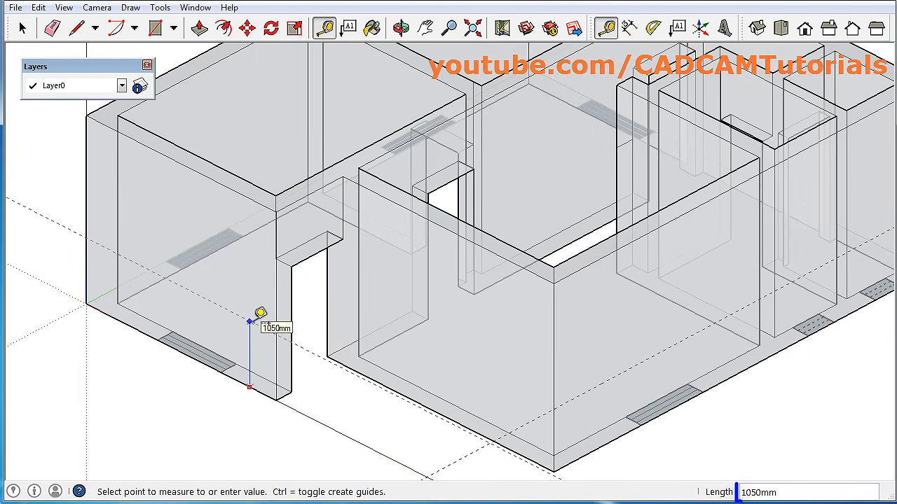
type("1")
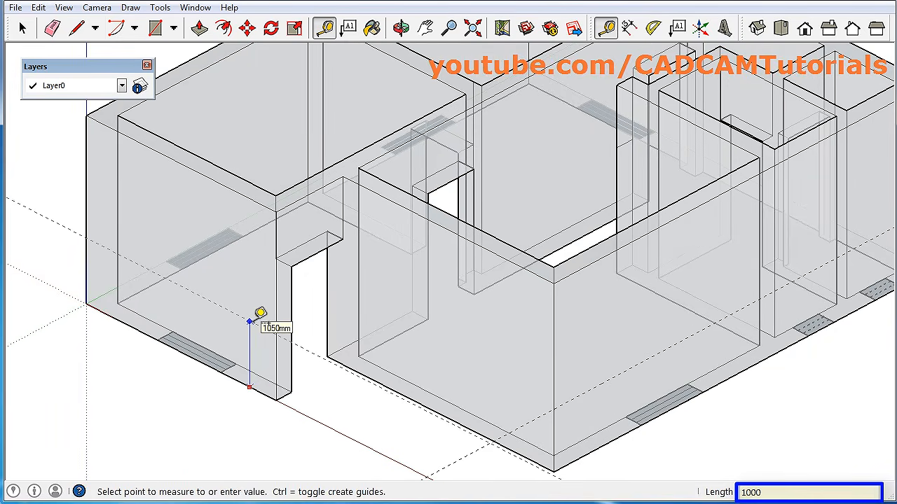
type("000")
key("Return")
Step: Place a guide line 1000 mm above the bottom edge of the outer side wall with two window symbols
scroll(260, 314, "down", 3)
middle_click_drag(259, 315, 540, 259)
left_click(420, 391)
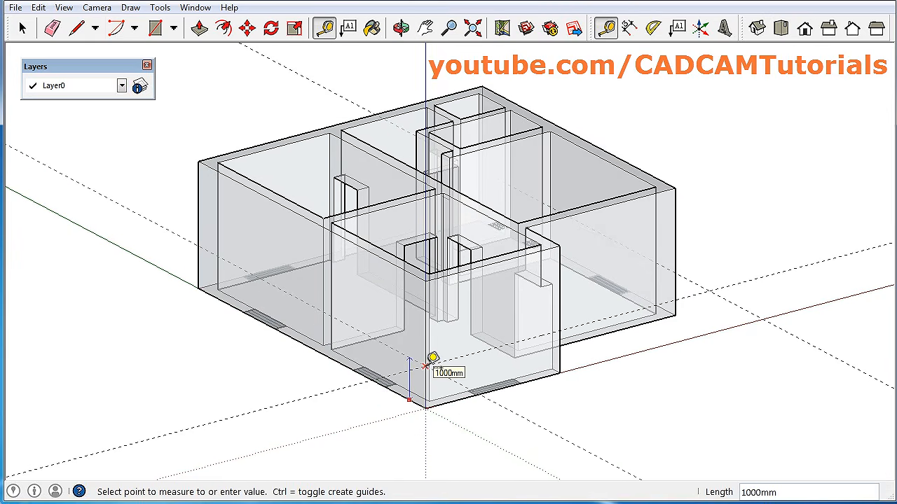
left_click(434, 357)
scroll(295, 284, "down", 3)
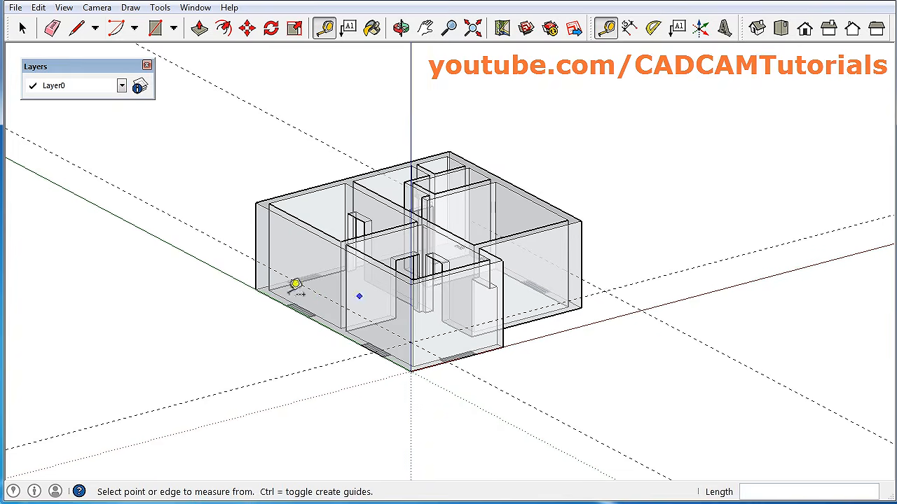
Step: Place a guide line along the rear outer wall from its bottom edge, level with the existing sill-height guides
middle_click_drag(294, 284, 688, 302)
middle_click_drag(281, 334, 362, 344)
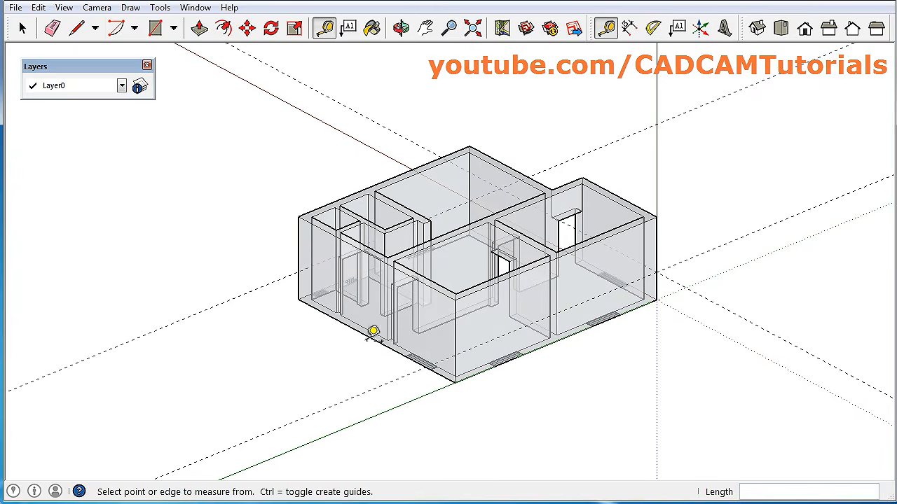
scroll(398, 359, "up", 4)
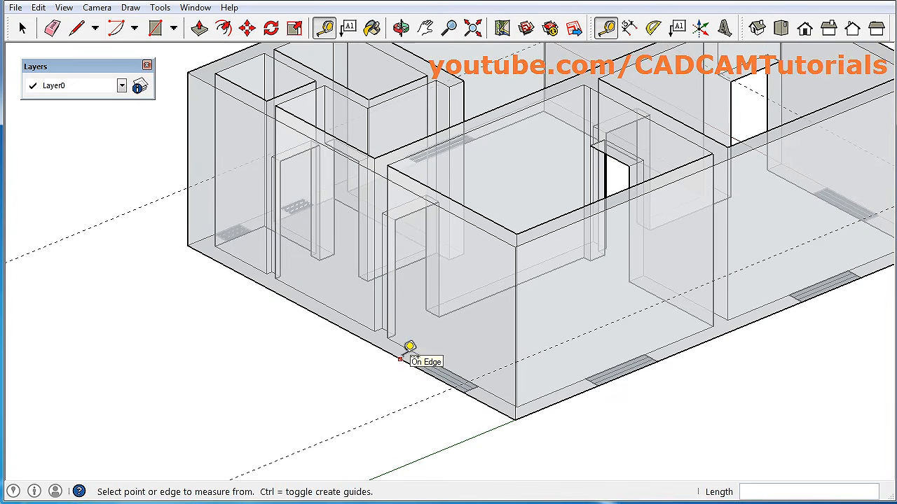
left_click(495, 408)
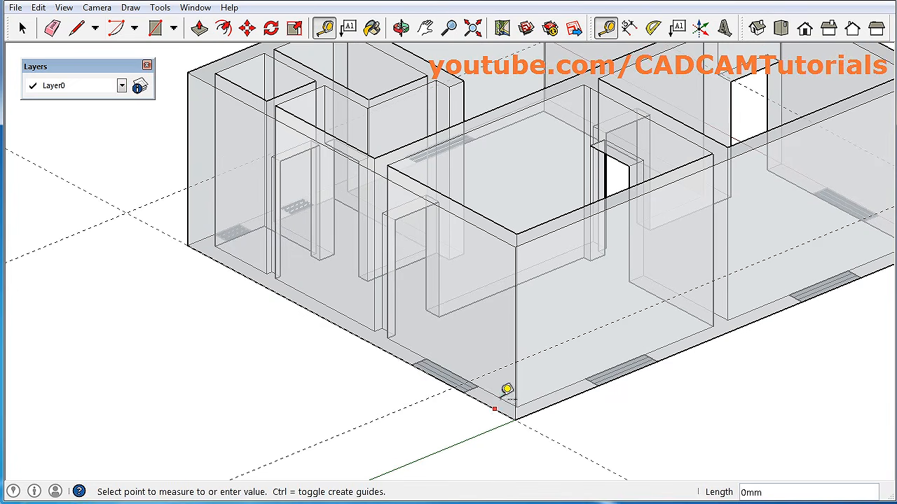
left_click(515, 361)
scroll(354, 255, "down", 5)
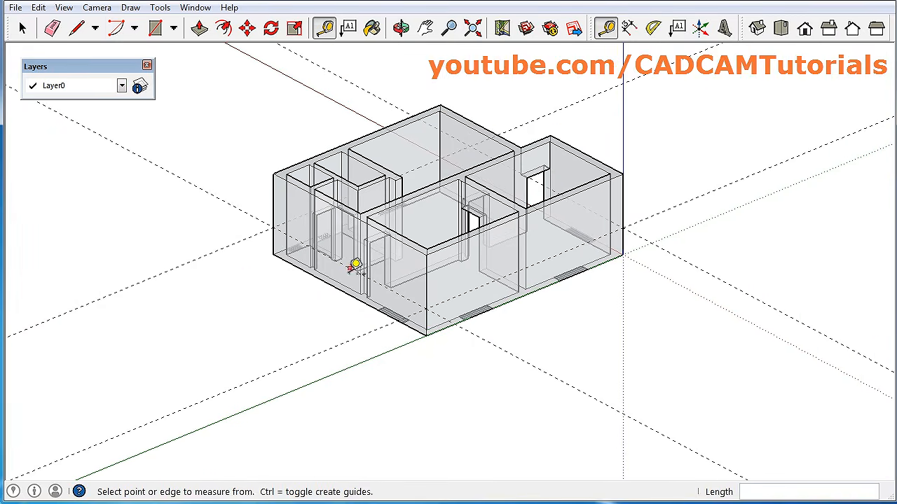
mouse_move(243, 279)
middle_mouse_down()
mouse_move(323, 319)
mouse_move(614, 299)
mouse_move(269, 320)
mouse_move(580, 335)
mouse_move(368, 358)
mouse_move(484, 346)
middle_mouse_up()
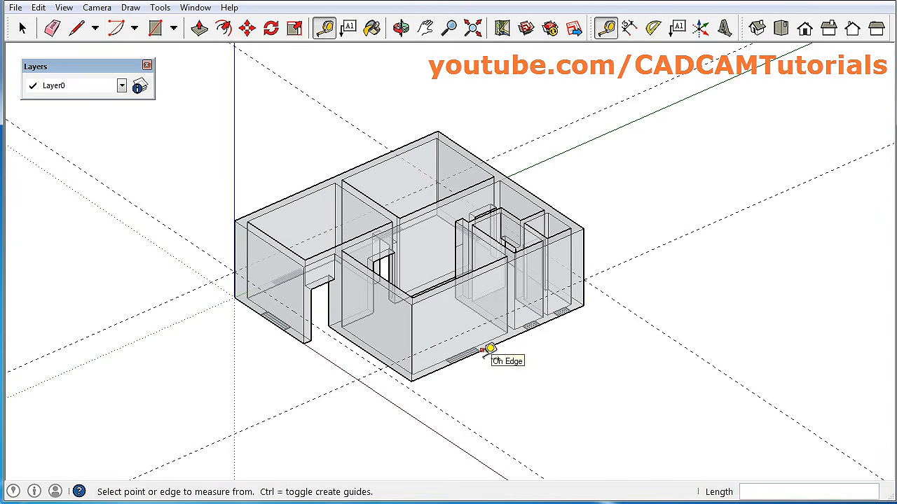
Step: Draw a window rectangle 1200 mm wide and 1000 mm high on the long outer wall's sill guide, aligned with the largest window symbol
key("space")
scroll(500, 348, "up", 4)
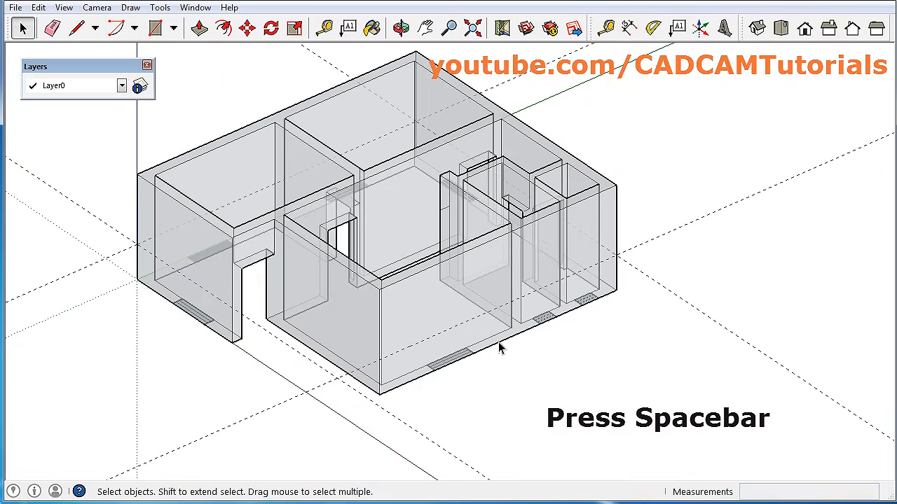
scroll(500, 348, "up", 2)
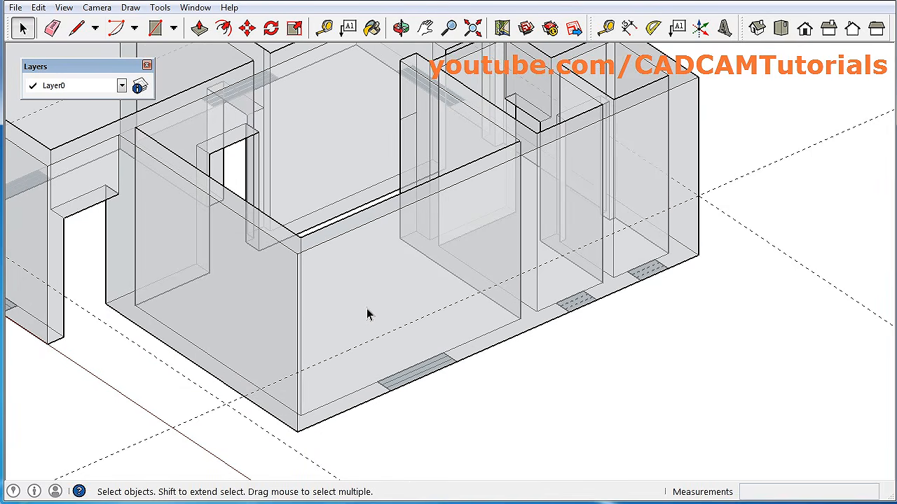
left_click(155, 28)
scroll(455, 350, "up", 2)
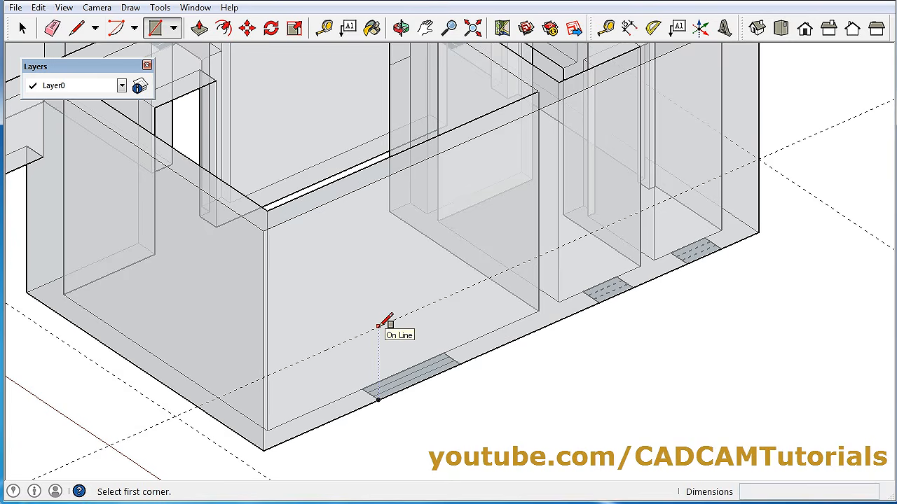
left_click(378, 327)
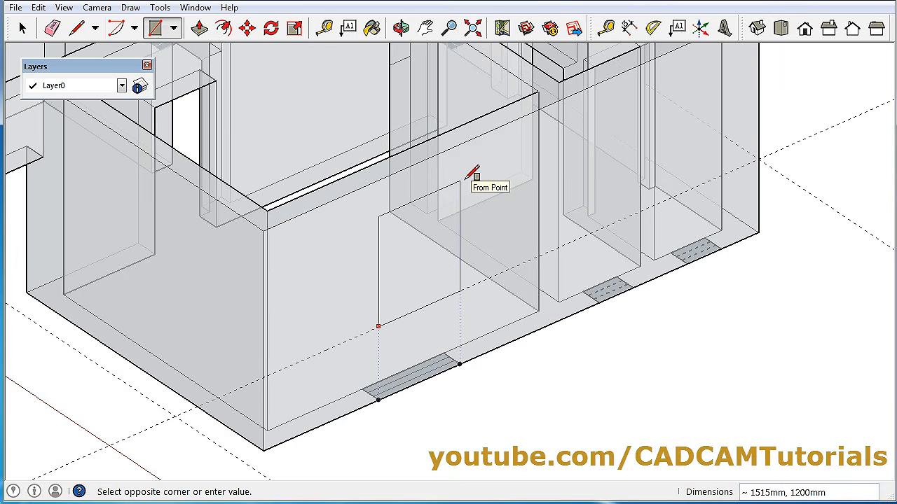
type("1000")
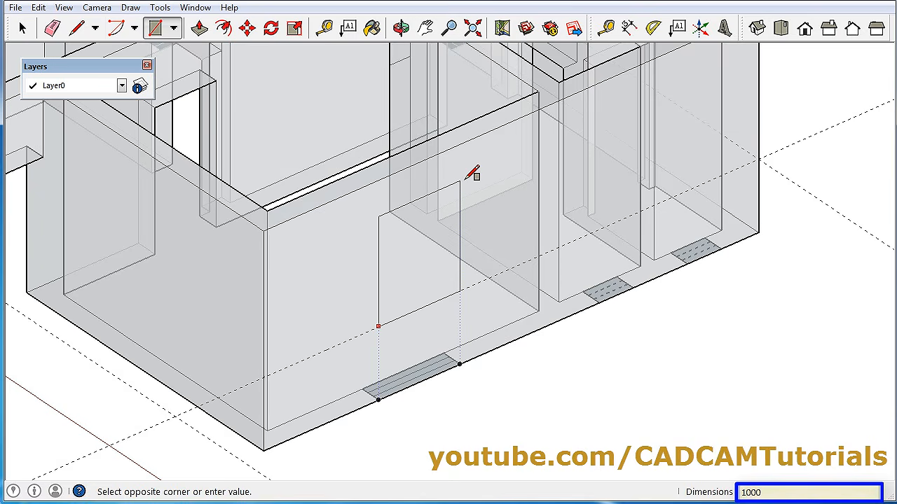
key("Return")
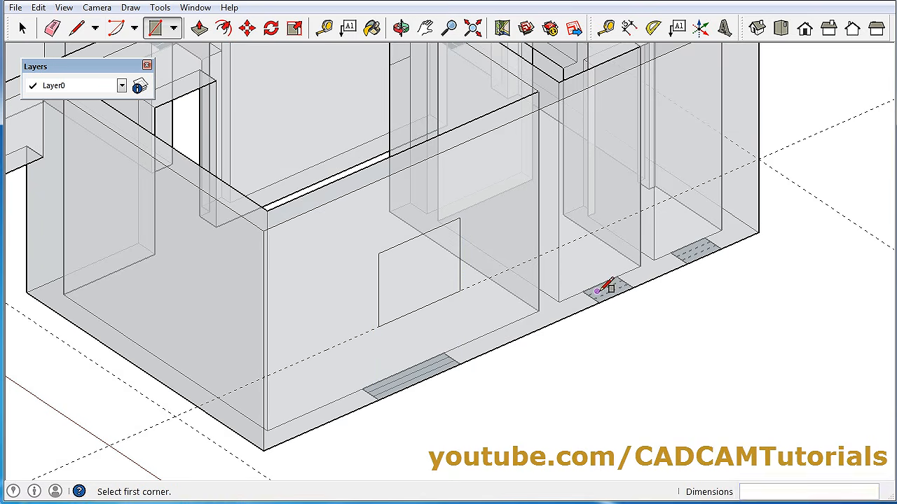
Step: Draw a window rectangle 1200 mm wide and 1000 mm high from the sill guide on the front wall beside the entrance
middle_click_drag(601, 290, 681, 285)
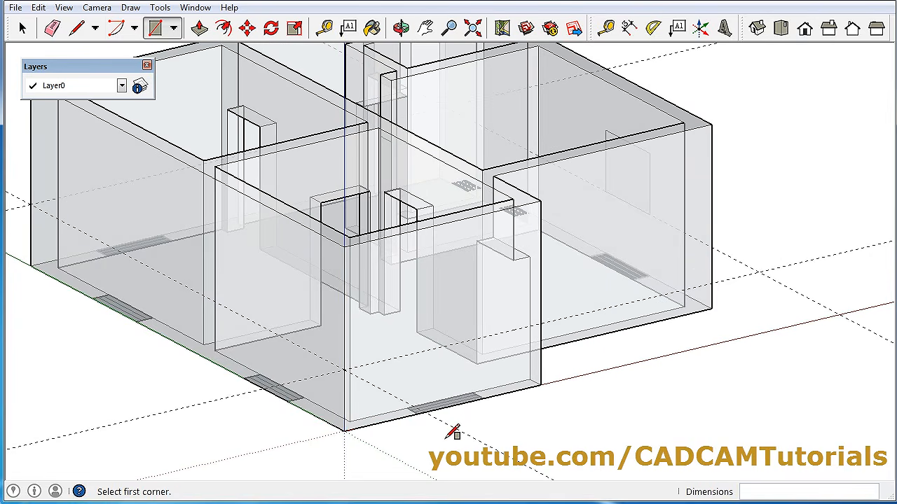
scroll(449, 421, "up", 3)
scroll(443, 418, "up", 2)
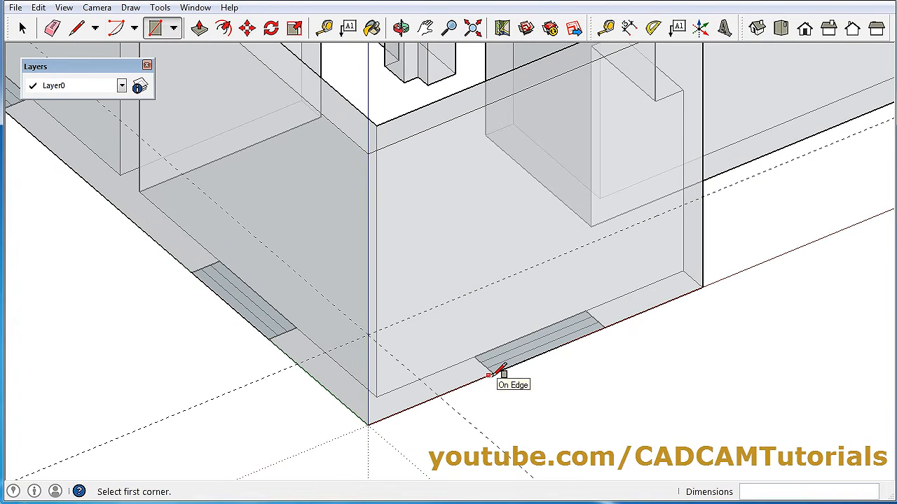
left_click(494, 282)
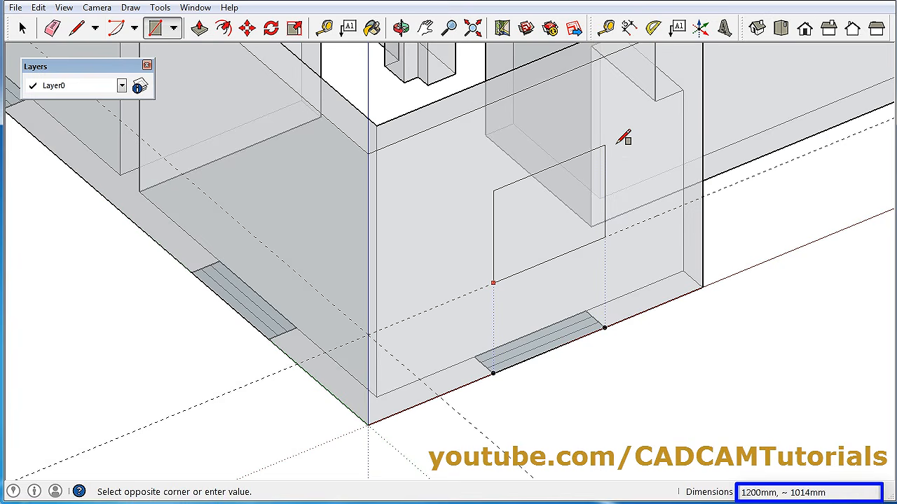
type(",1000")
key("Return")
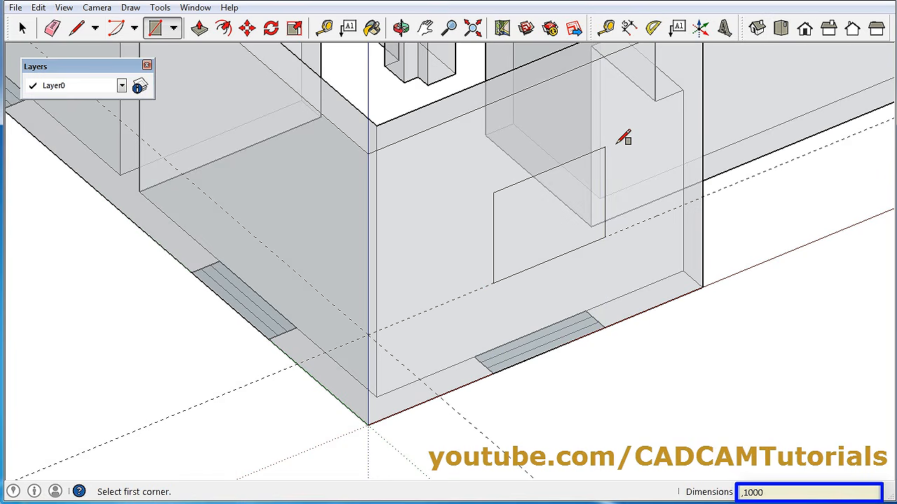
Step: Draw a 1200 × 1000 mm window rectangle on the outer side wall's sill guide, above the window symbol nearest the origin corner
scroll(623, 138, "down", 2)
scroll(540, 421, "down", 5)
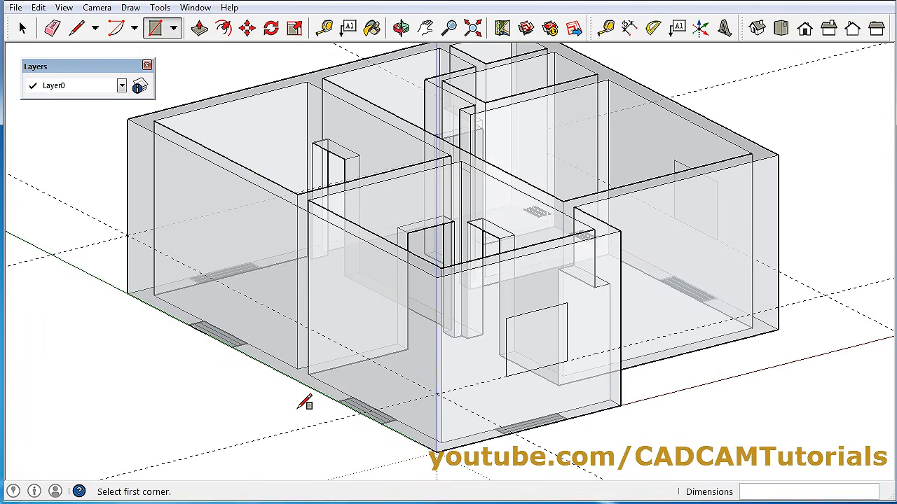
middle_click_drag(296, 350, 789, 367)
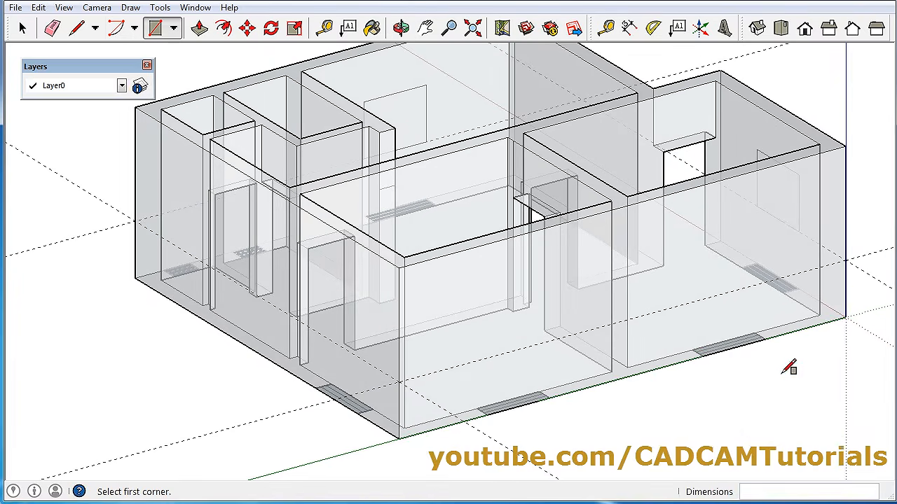
scroll(841, 284, "up", 3)
scroll(841, 284, "up", 2)
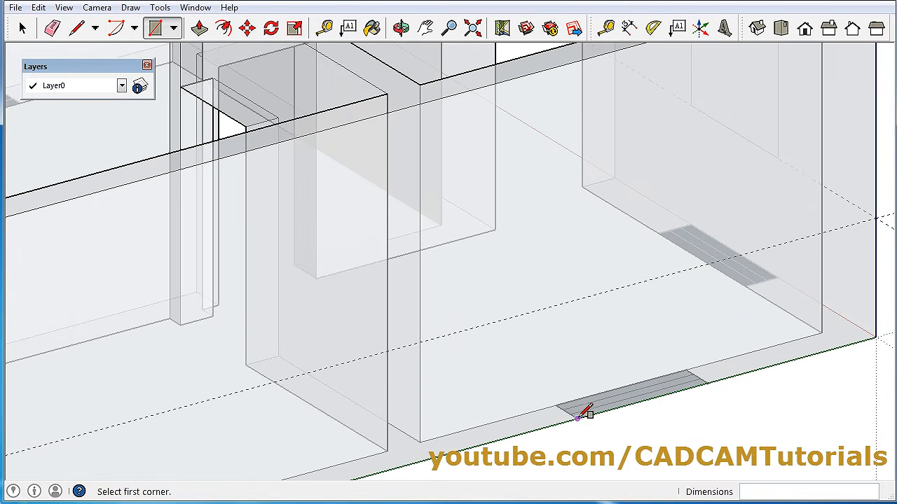
left_click(577, 299)
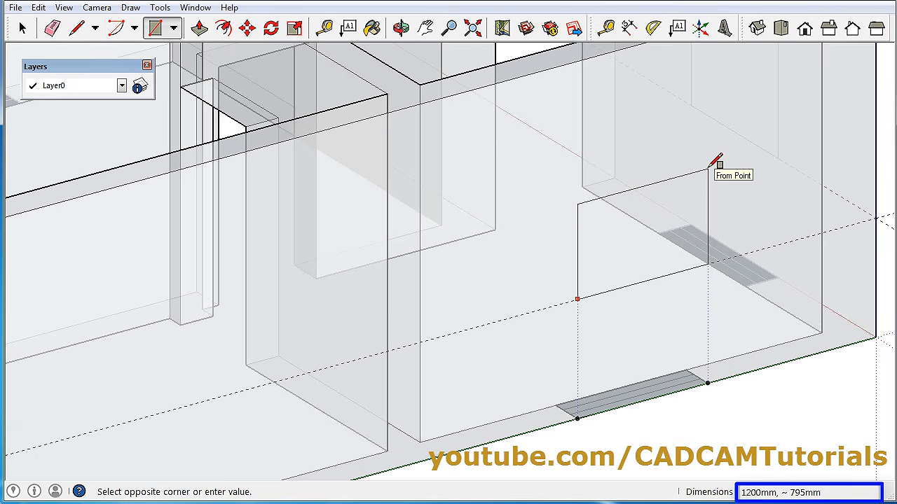
type(",100")
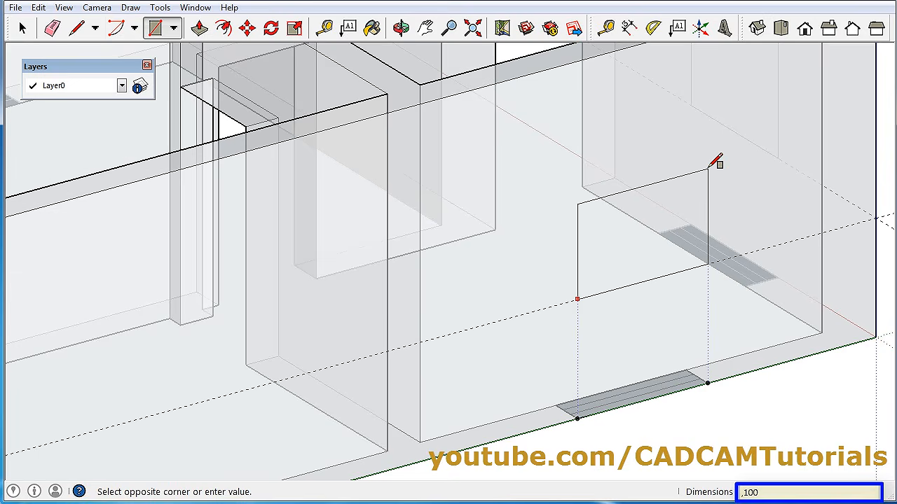
type("0")
key("Return")
Step: Draw a 1200 × 1000 mm window rectangle on the same side wall's sill guide, above the window symbol nearer the rear corner
scroll(752, 192, "down", 2)
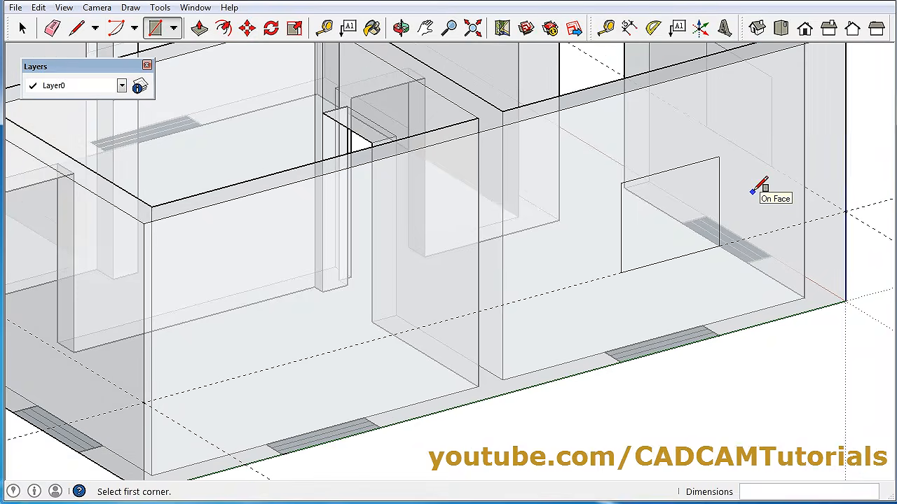
scroll(753, 188, "down", 3)
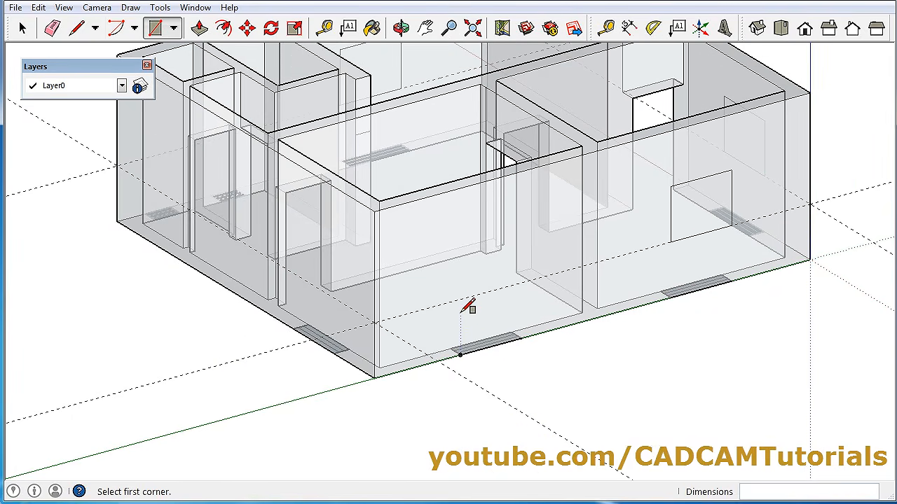
scroll(469, 293, "up", 3)
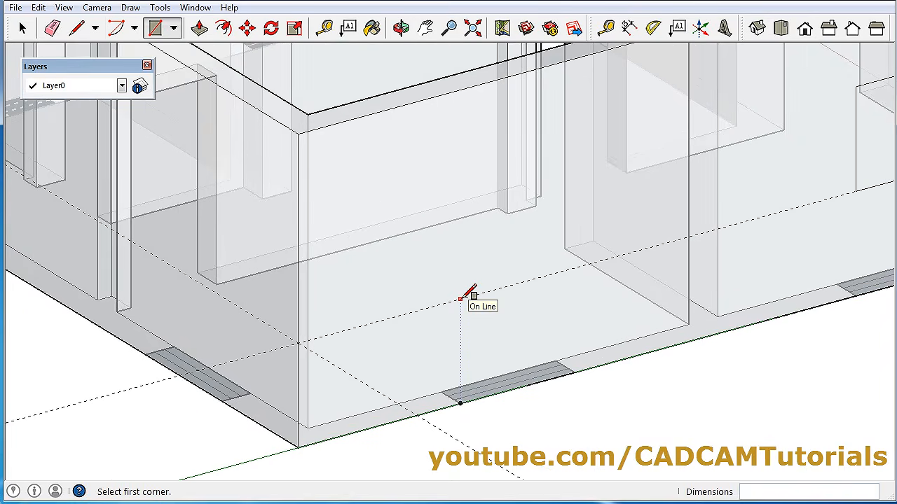
left_click(461, 299)
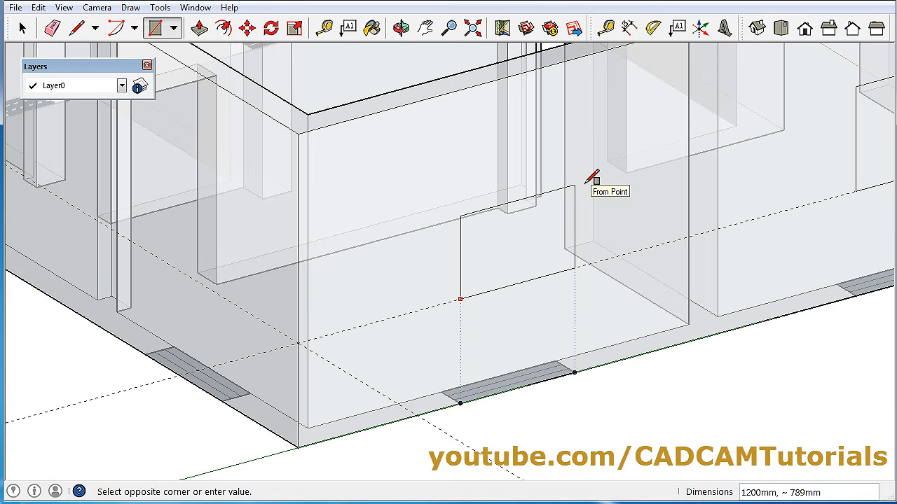
type(",1000")
key("Return")
Step: Draw a window rectangle 1200 mm wide and 1000 mm high on the rear outer wall's sill guide, aligned with its window symbol
middle_click_drag(588, 181, 593, 310)
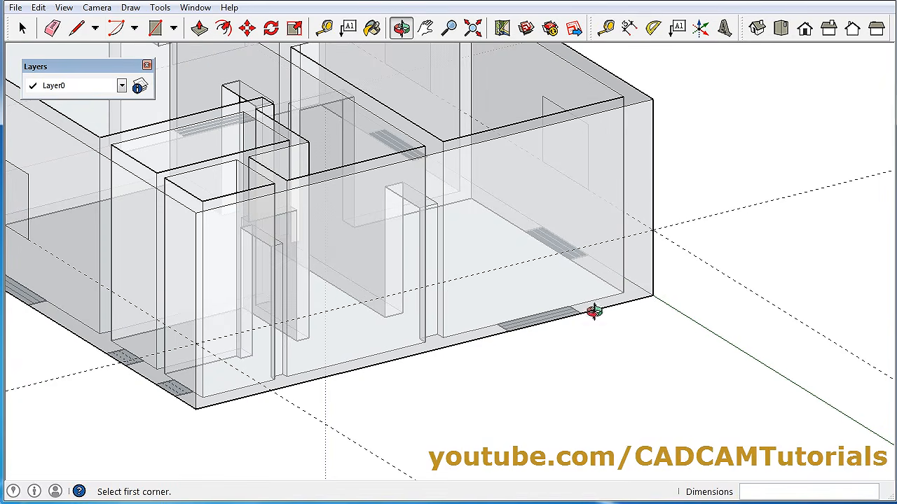
scroll(564, 314, "up", 3)
scroll(545, 258, "up", 1)
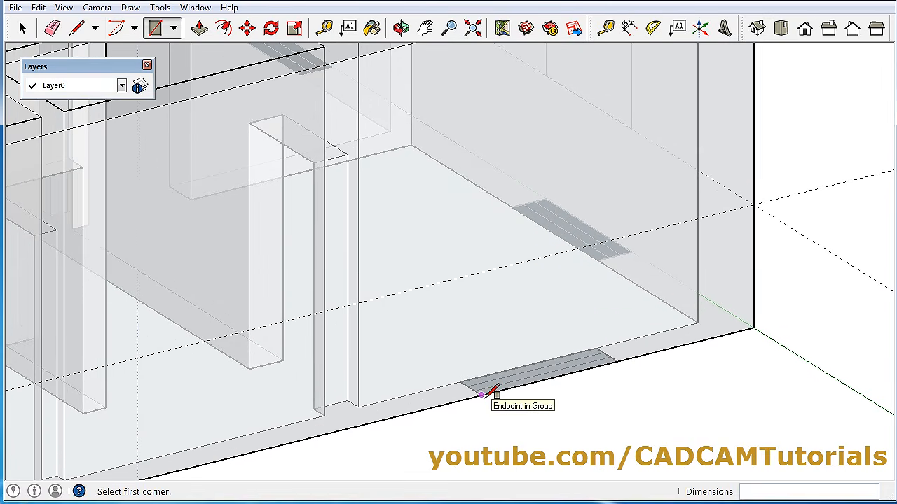
left_click(481, 273)
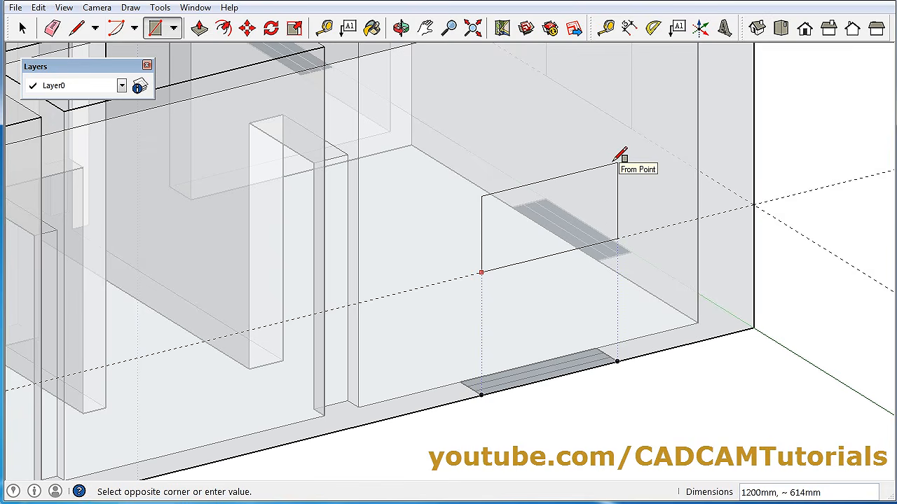
type(",1000")
key("Return")
Step: Place a guide line 1000 mm above the sill guide on the long outer wall, along the top of its window rectangle
scroll(627, 168, "down", 5)
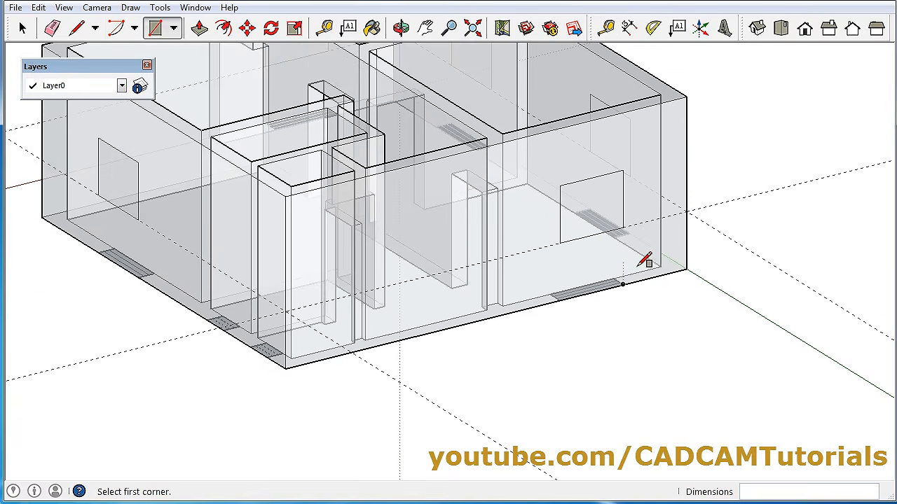
scroll(631, 280, "down", 3)
middle_click_drag(475, 325, 443, 386)
scroll(530, 372, "down", 3)
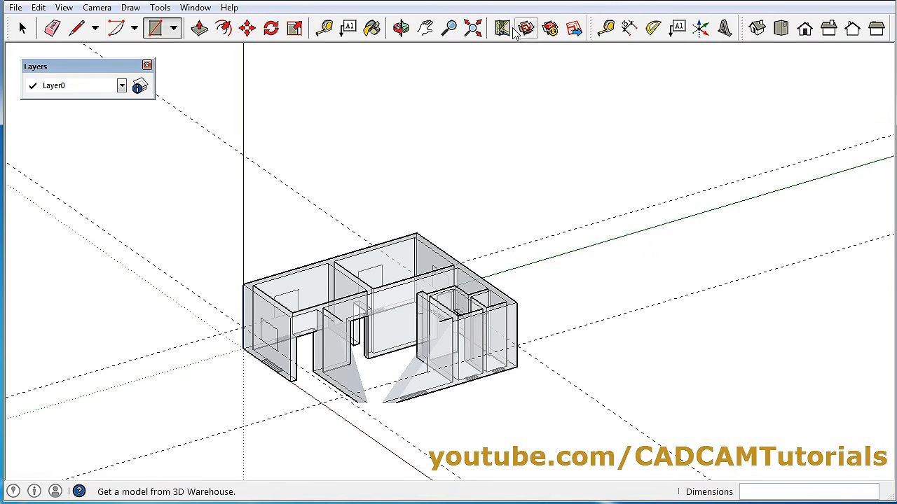
left_click(472, 28)
scroll(595, 378, "down", 1)
scroll(633, 431, "up", 1)
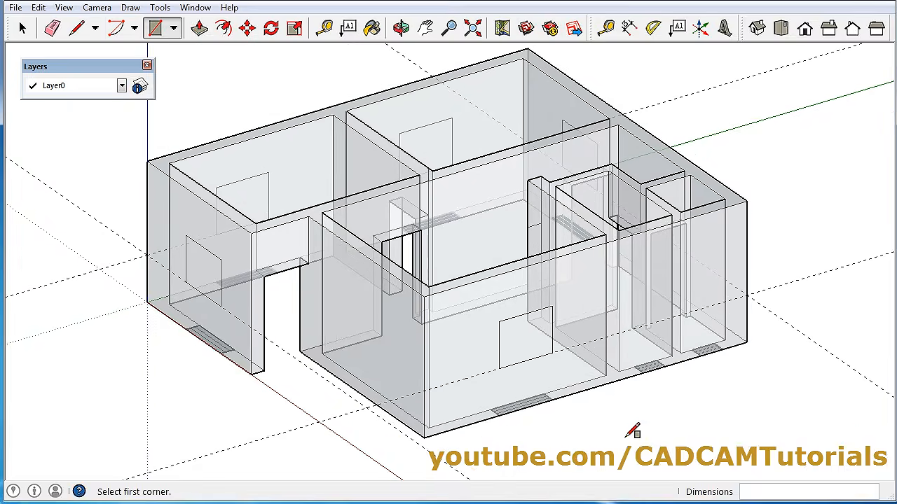
scroll(633, 431, "up", 1)
key("space")
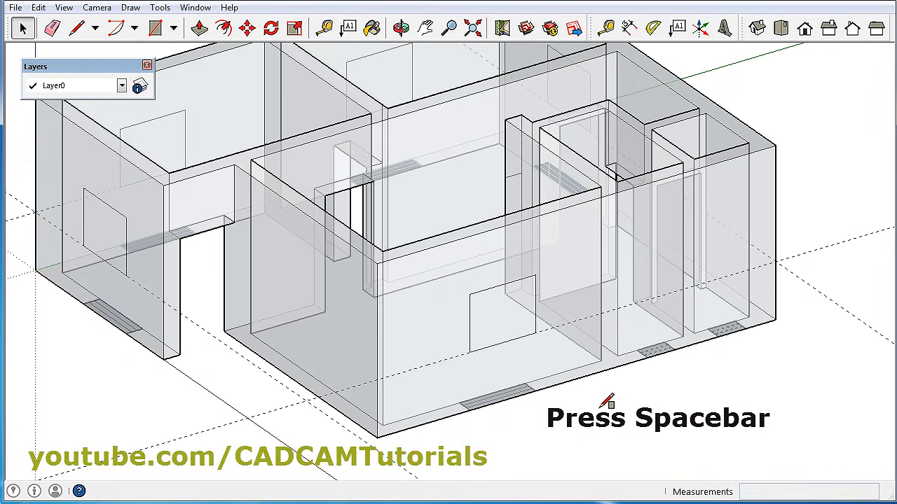
middle_click_drag(538, 408, 550, 424)
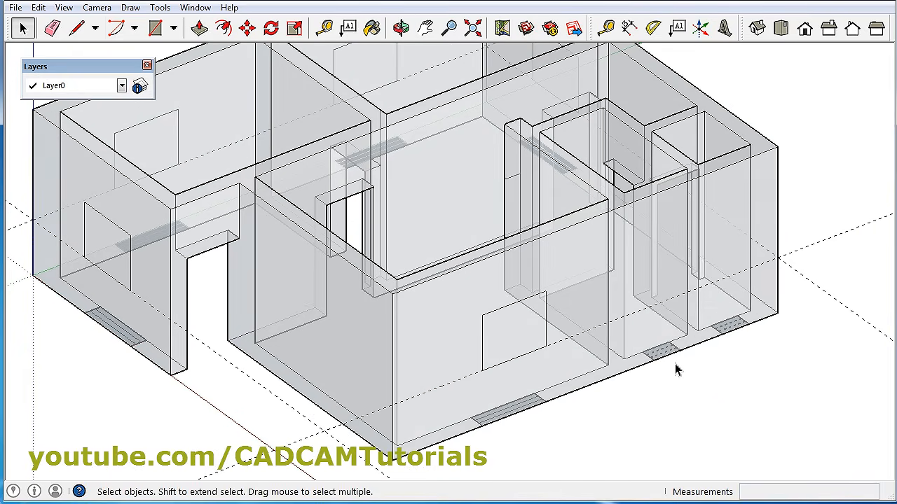
scroll(743, 317, "up", 1)
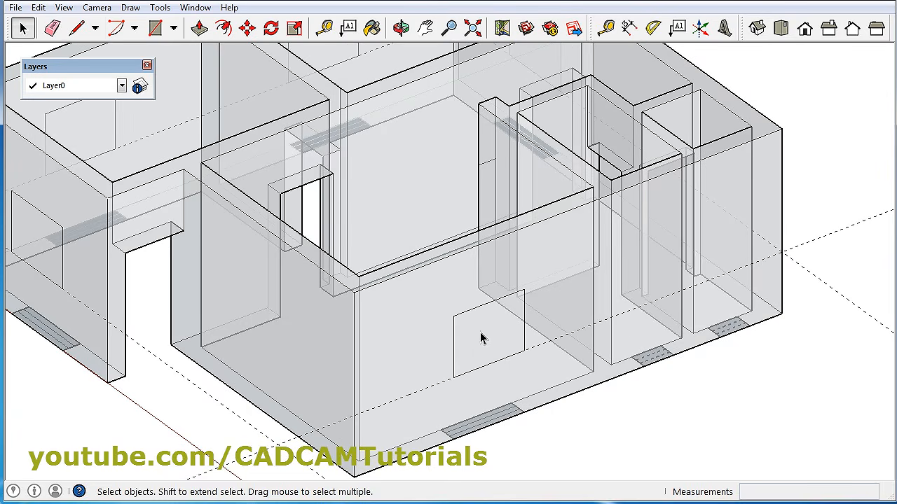
left_click(325, 28)
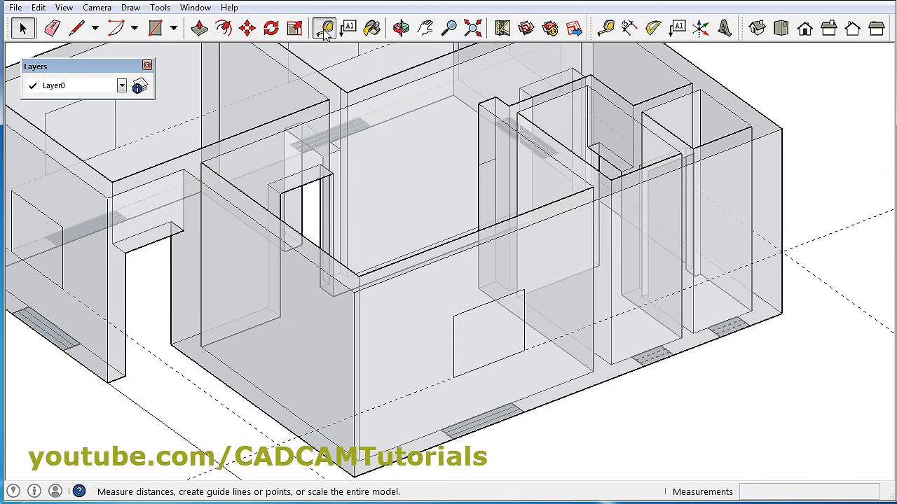
left_click(498, 360)
type("1000mm")
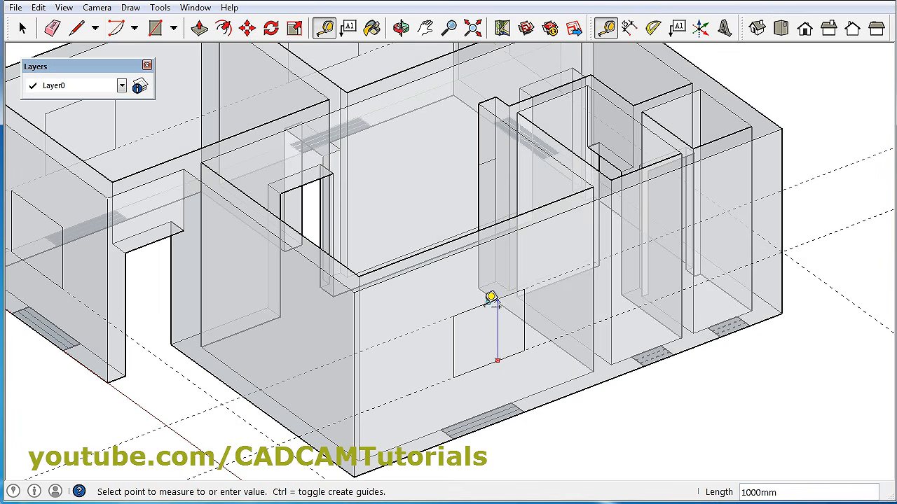
key("Return")
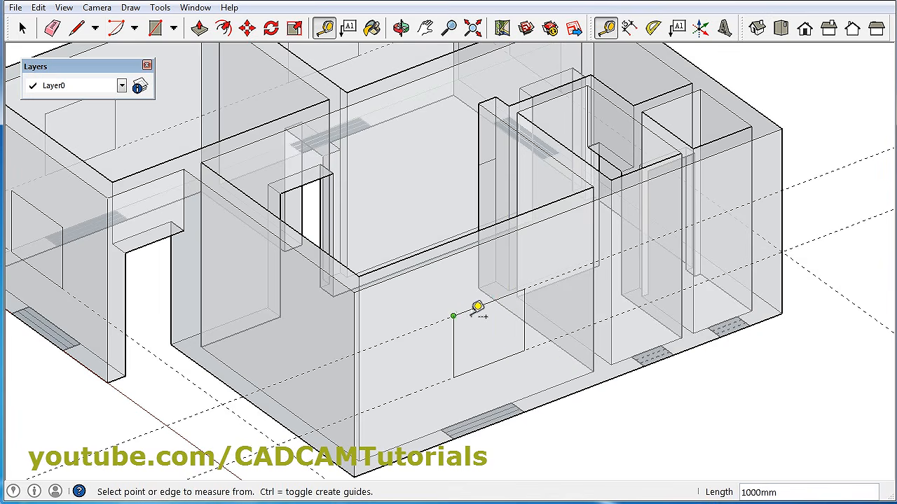
double_click(454, 317)
Step: Draw a 500 × 500 mm window rectangle below the head guide on the long outer wall, above the first small window symbol
scroll(823, 201, "up", 2)
scroll(827, 232, "up", 2)
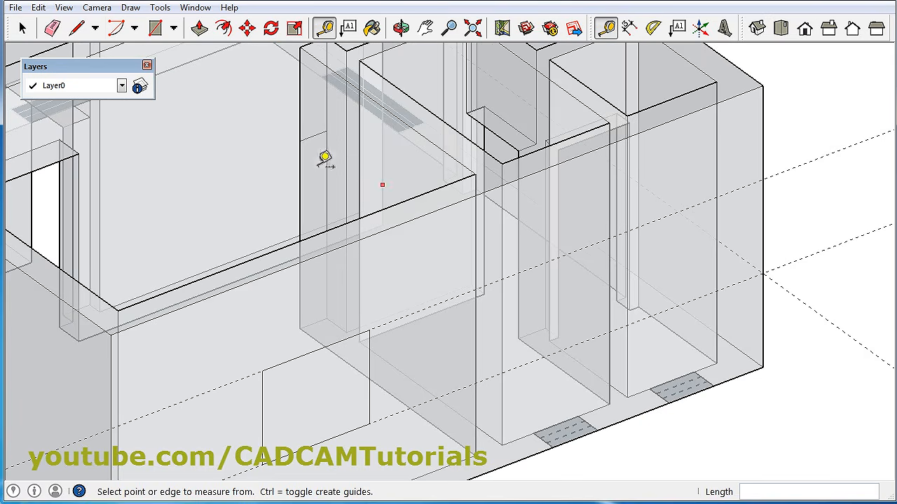
left_click(155, 30)
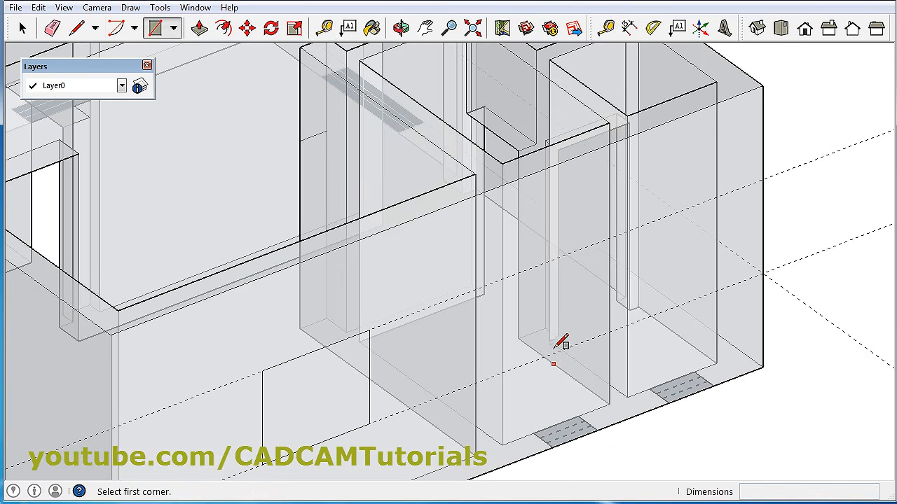
left_click(553, 260)
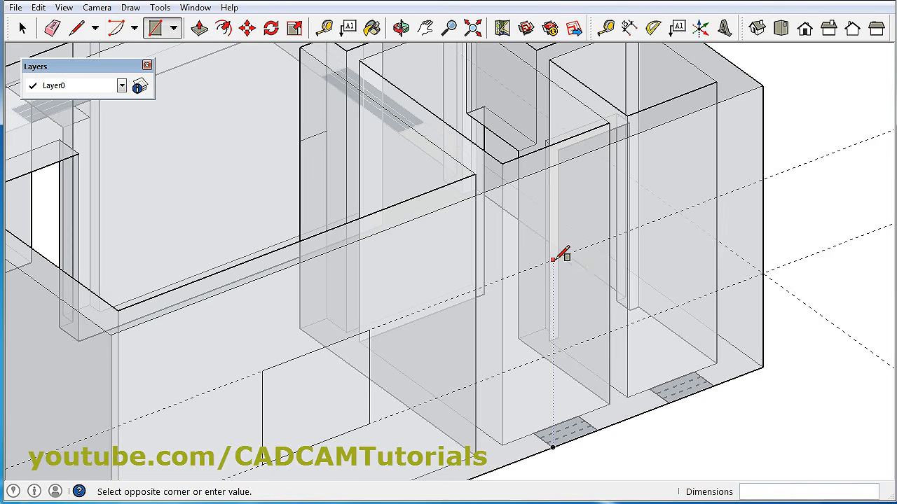
scroll(594, 263, "up", 1)
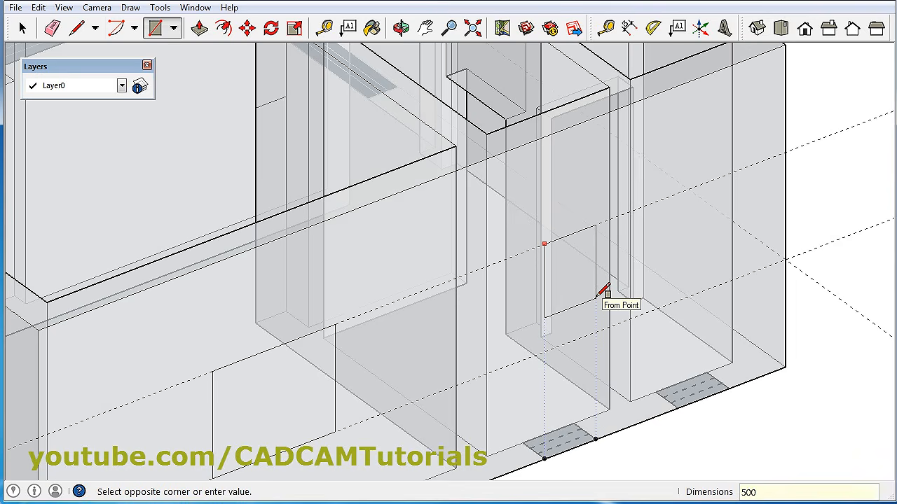
left_click(602, 293)
Step: Draw another 500 × 500 mm window rectangle below the same head guide, above the small window symbol nearest the wall's far end
scroll(749, 295, "up", 2)
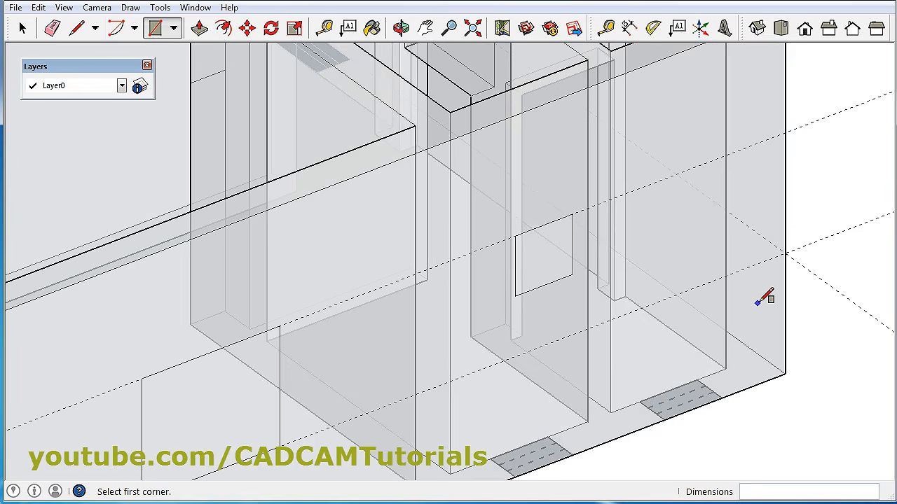
scroll(761, 301, "up", 1)
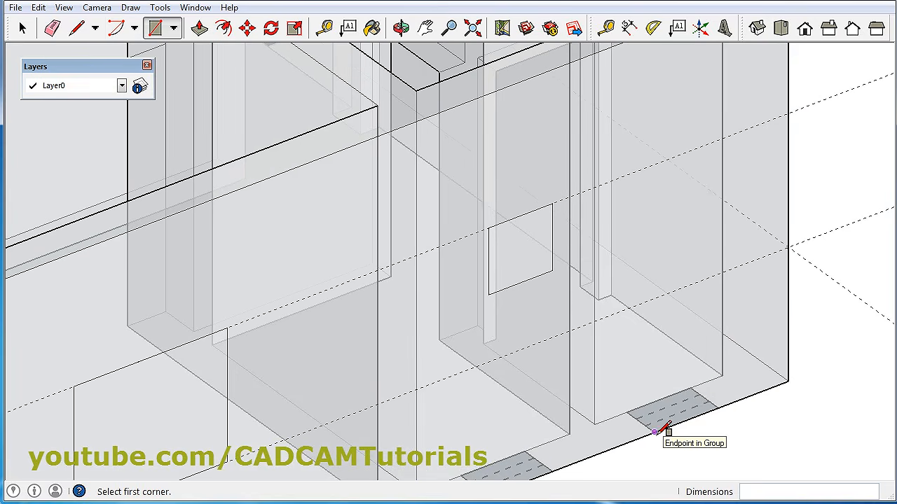
left_click(654, 164)
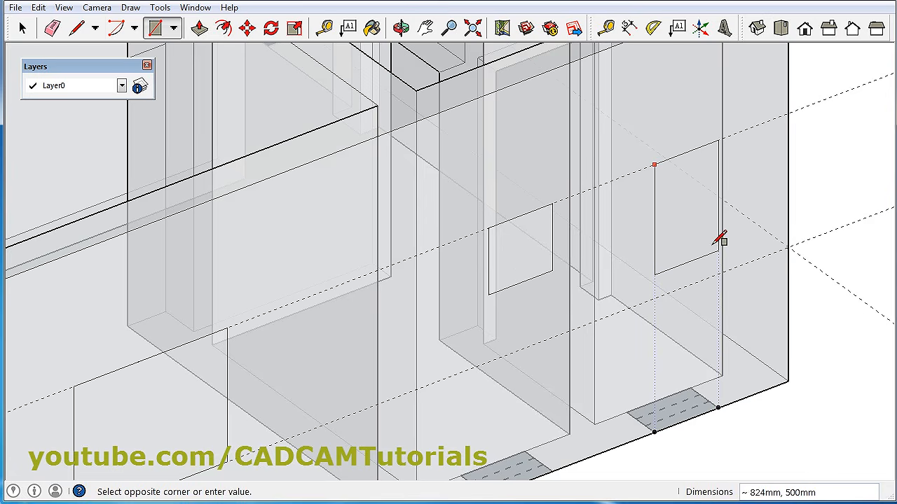
left_click(718, 209)
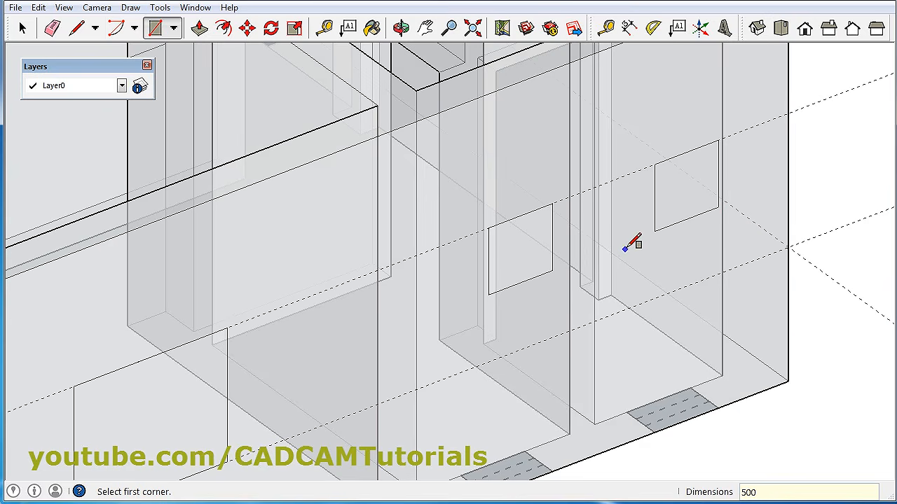
key("space")
Step: Delete all guide lines from the model
scroll(657, 224, "down", 5)
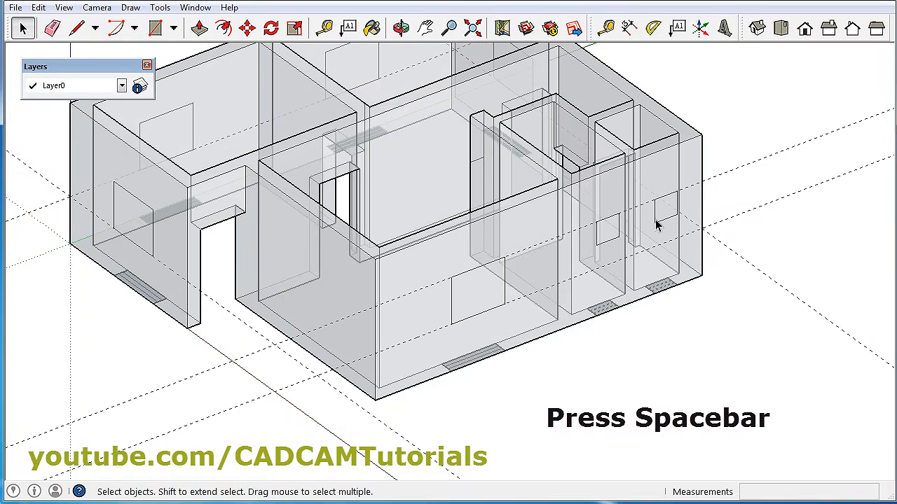
scroll(656, 224, "down", 3)
middle_click_drag(380, 299, 459, 334)
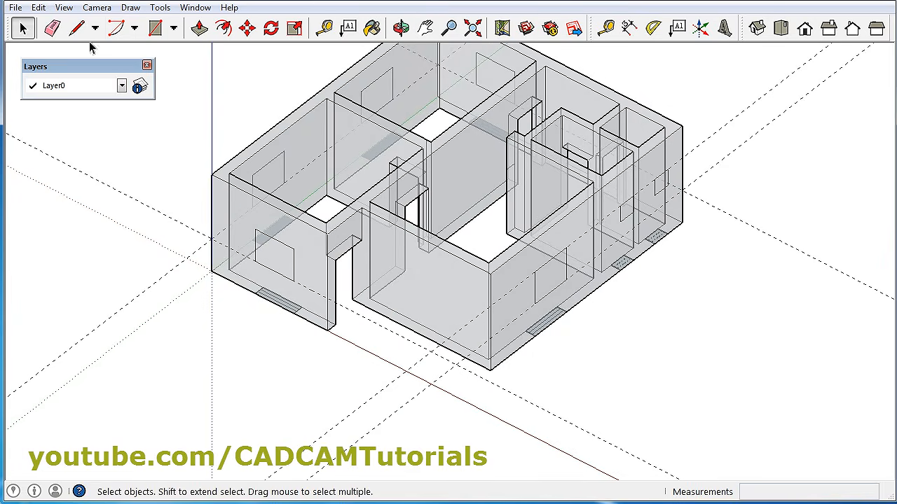
left_click(39, 8)
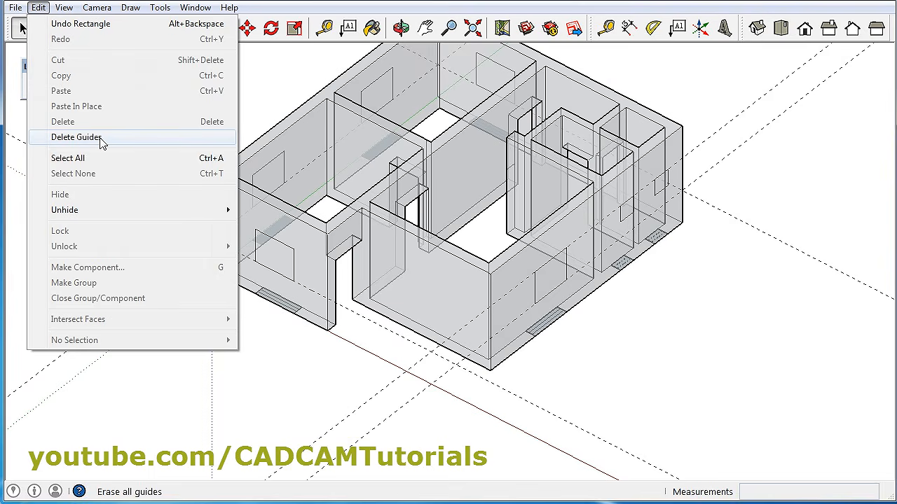
left_click(77, 137)
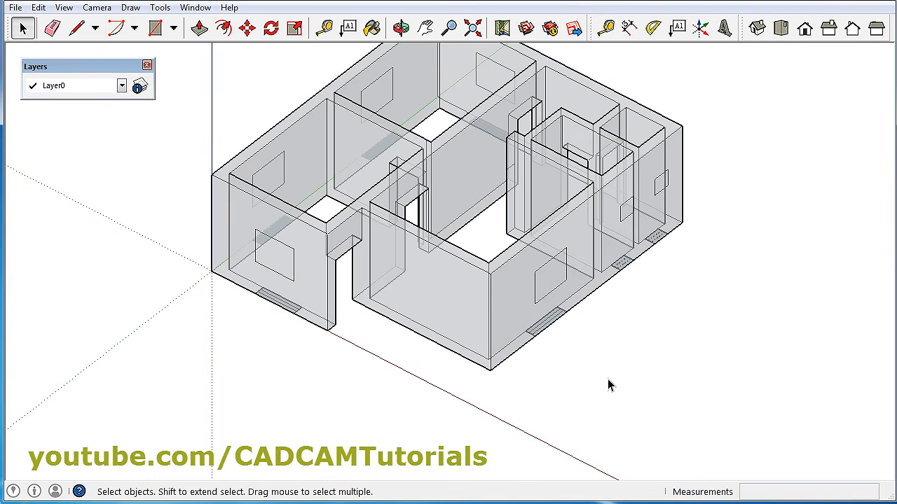
Step: Turn off the X-ray face style so the walls are displayed as opaque faces
scroll(597, 385, "up", 3)
scroll(586, 370, "down", 3)
scroll(561, 335, "down", 3)
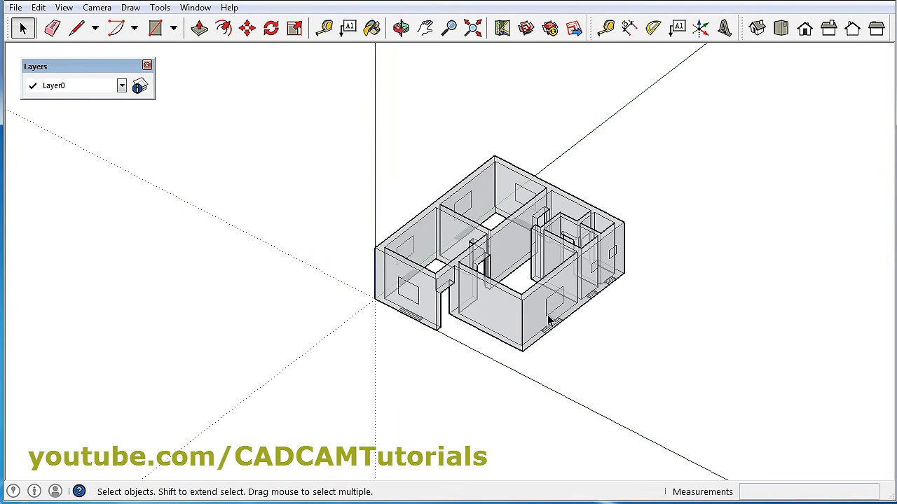
scroll(549, 320, "up", 4)
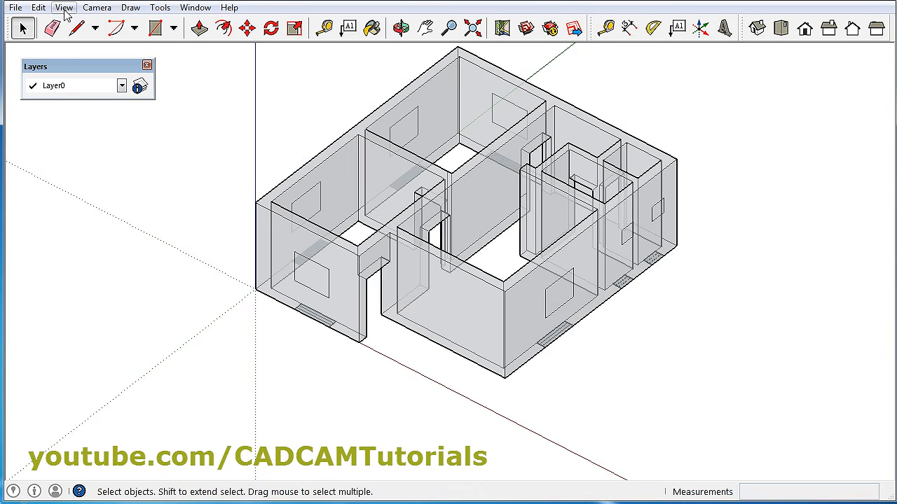
left_click(63, 7)
mouse_move(100, 195)
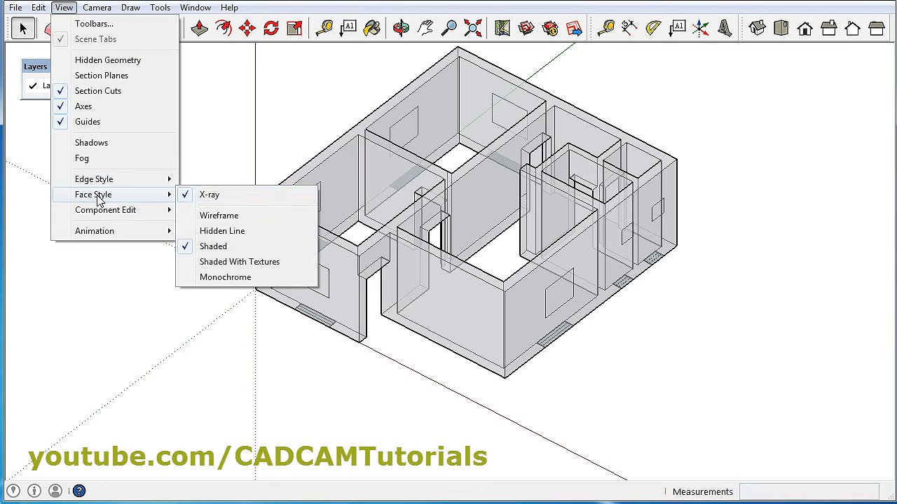
left_click(224, 196)
Step: Push the large window rectangle on the long outer wall inward 300 mm to cut an opening through the wall
mouse_move(483, 354)
middle_mouse_down()
mouse_move(532, 350)
mouse_move(475, 341)
middle_mouse_up()
scroll(624, 255, "up", 5)
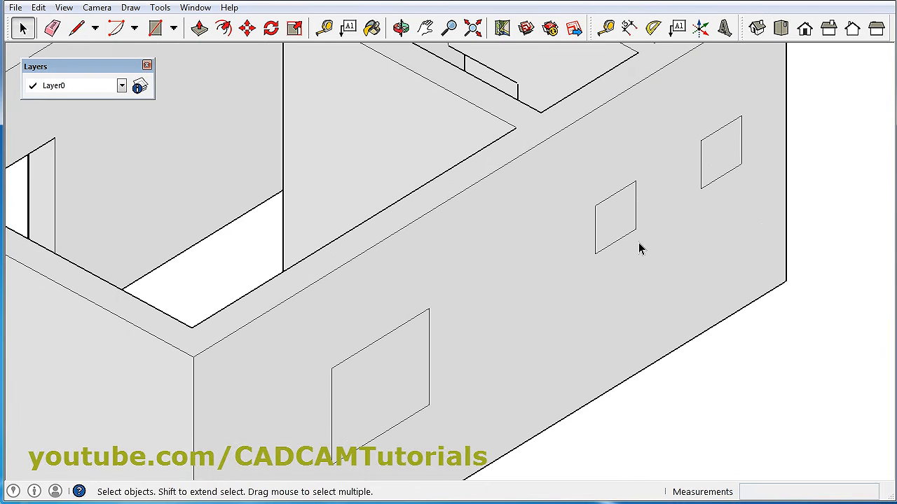
scroll(344, 395, "down", 3)
scroll(290, 472, "up", 6)
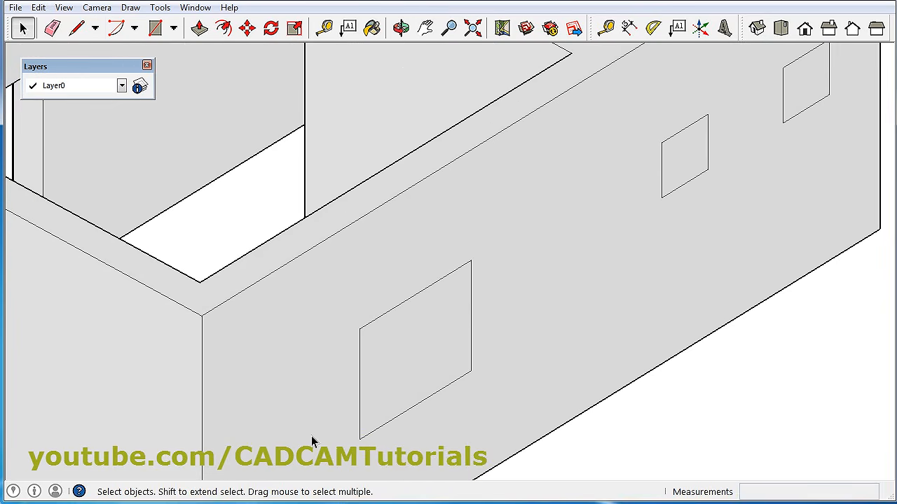
left_click(199, 30)
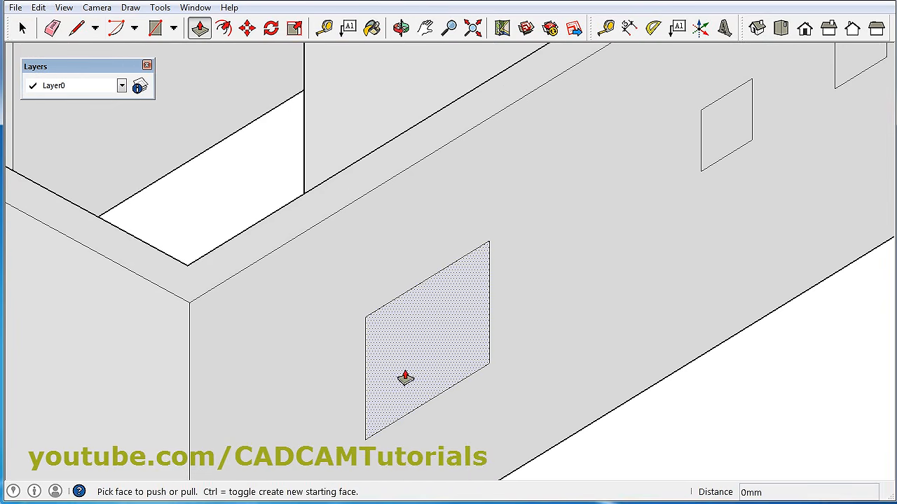
left_click_drag(470, 356, 418, 339)
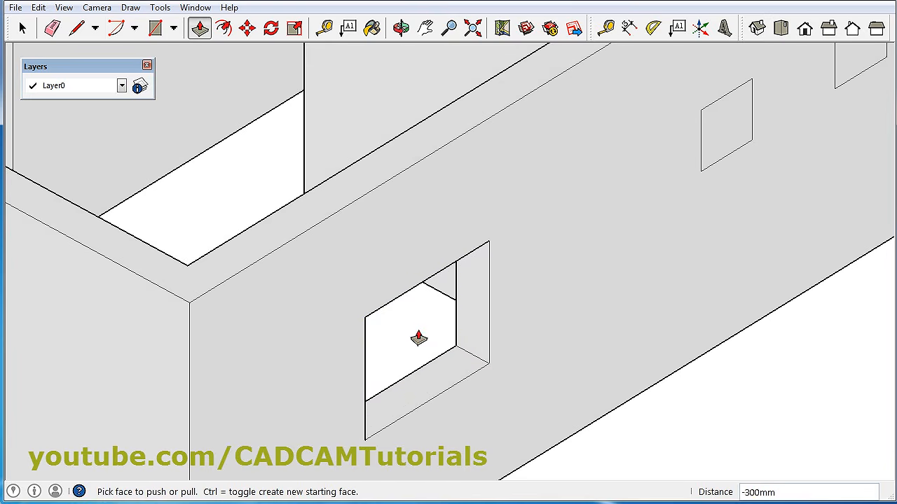
scroll(375, 315, "down", 3)
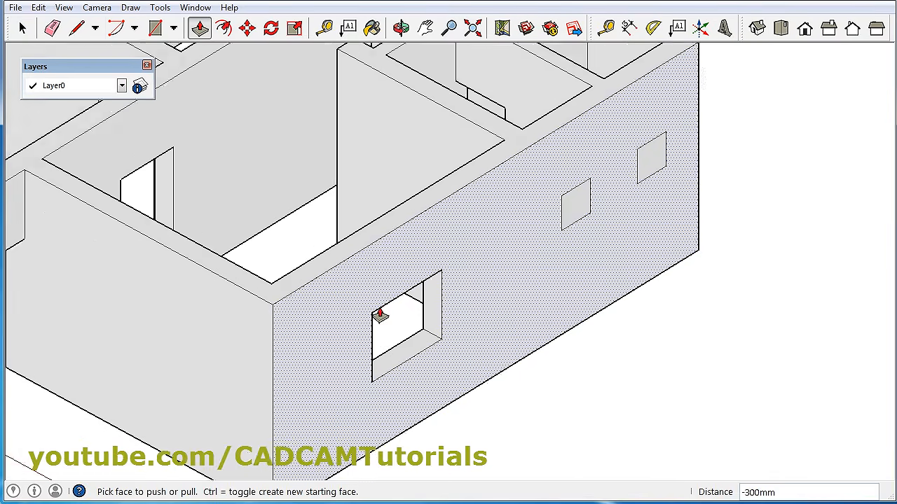
Step: Push the two small window rectangles on the long outer wall inward 300 mm to cut openings through it
scroll(545, 193, "up", 5)
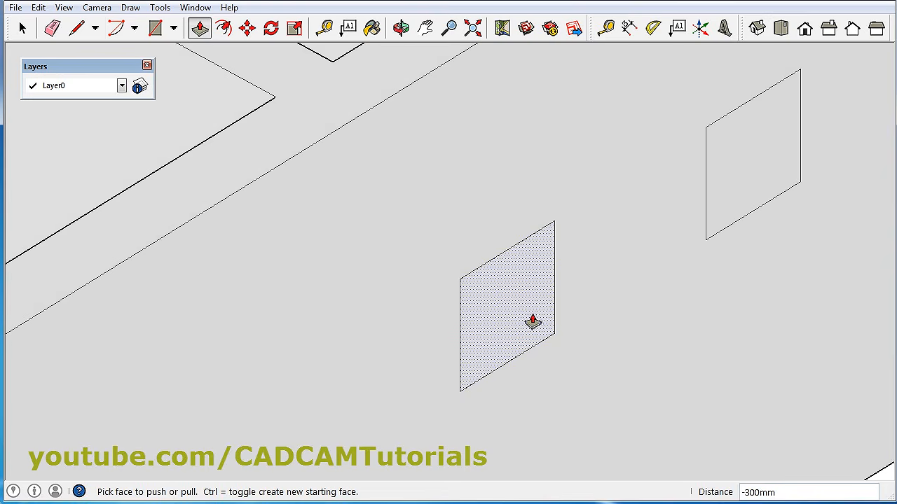
left_click_drag(538, 327, 475, 297)
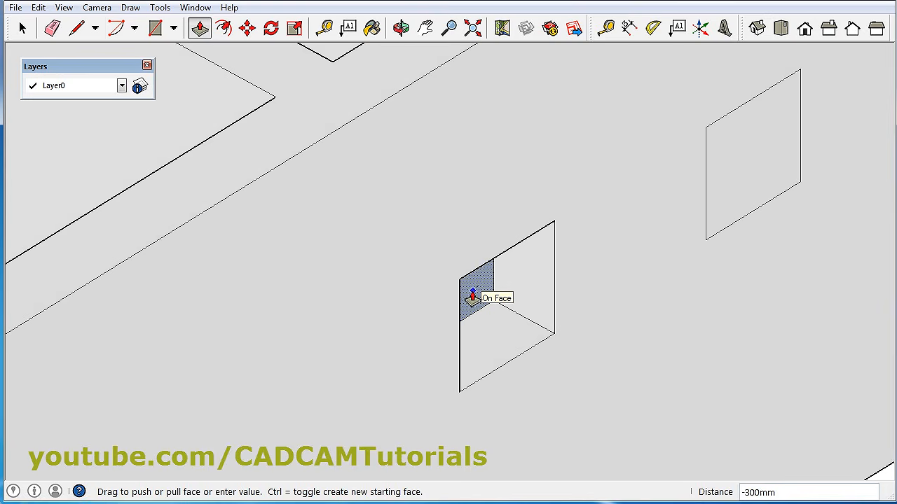
left_click_drag(471, 297, 468, 298)
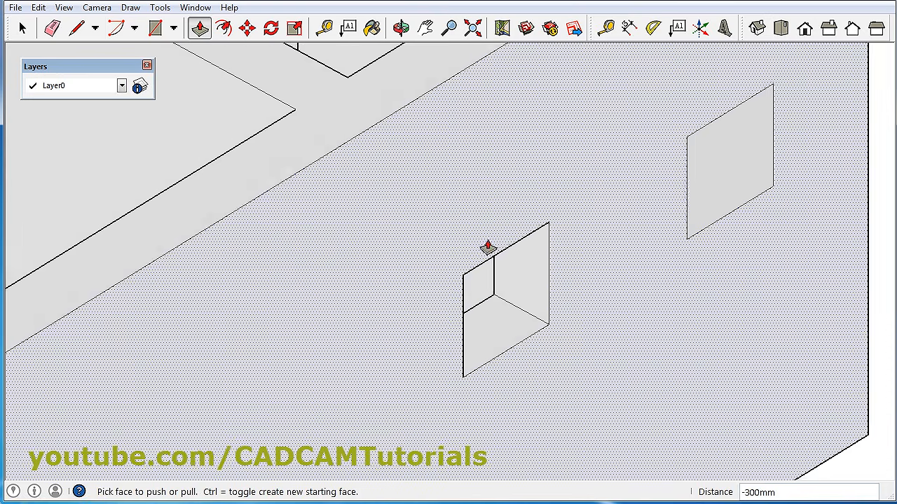
scroll(487, 246, "down", 1)
scroll(702, 182, "up", 2)
left_click_drag(623, 223, 554, 195)
scroll(641, 161, "down", 5)
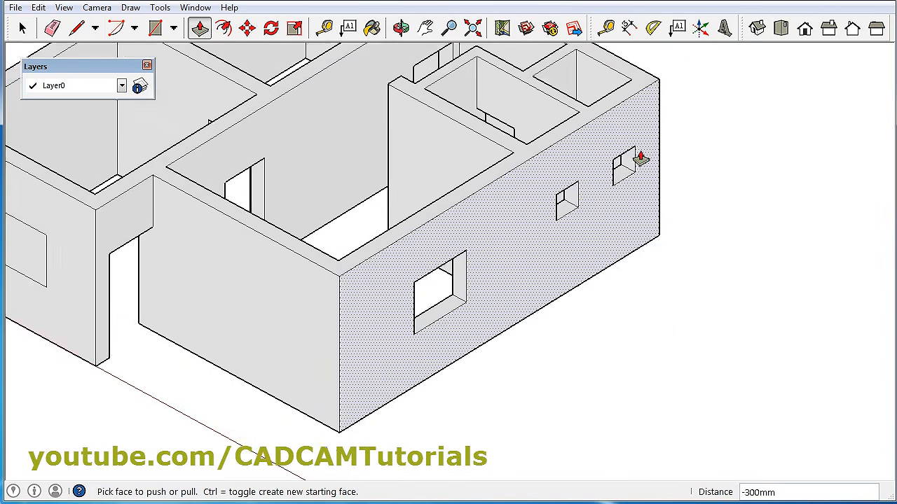
Step: Push the window rectangle on the short front wall beside the origin corner inward 300 mm to open it through
middle_click_drag(641, 156, 528, 380)
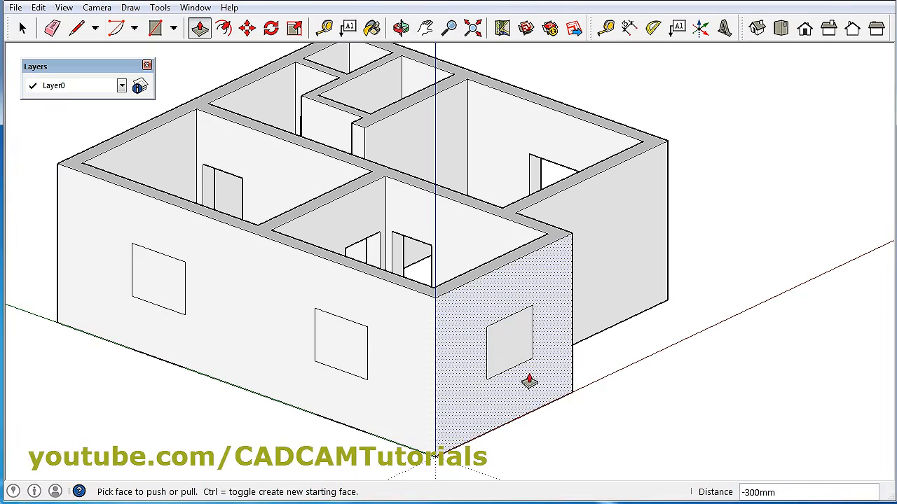
scroll(522, 354, "up", 4)
left_click_drag(493, 338, 464, 320)
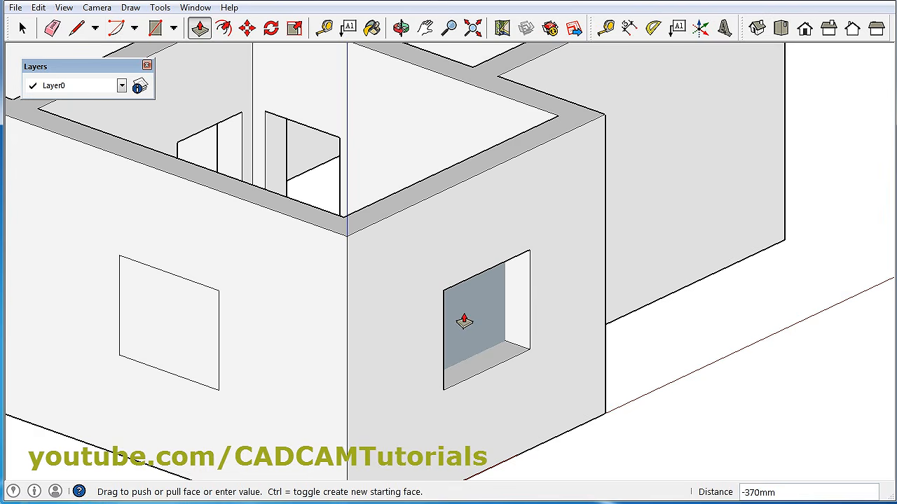
left_click_drag(464, 320, 463, 312)
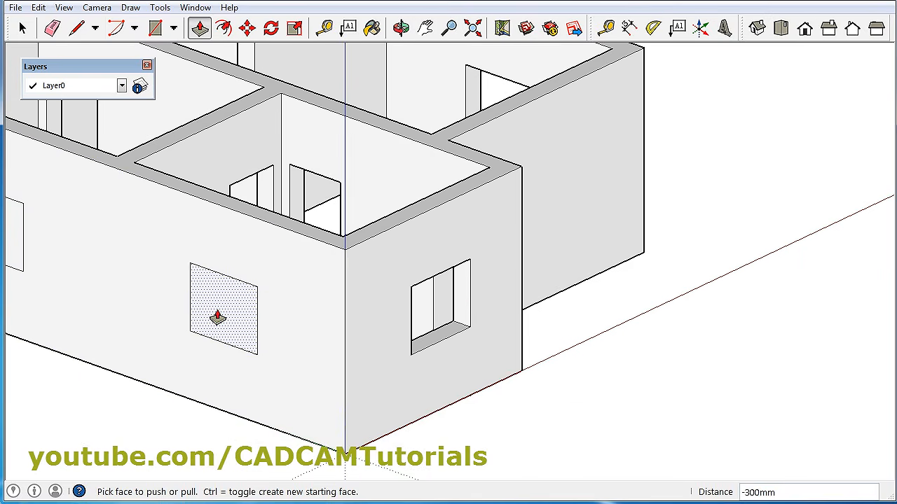
Step: Push the side wall's window rectangle nearest the origin corner inward 300 mm to cut through the wall
left_click(217, 317)
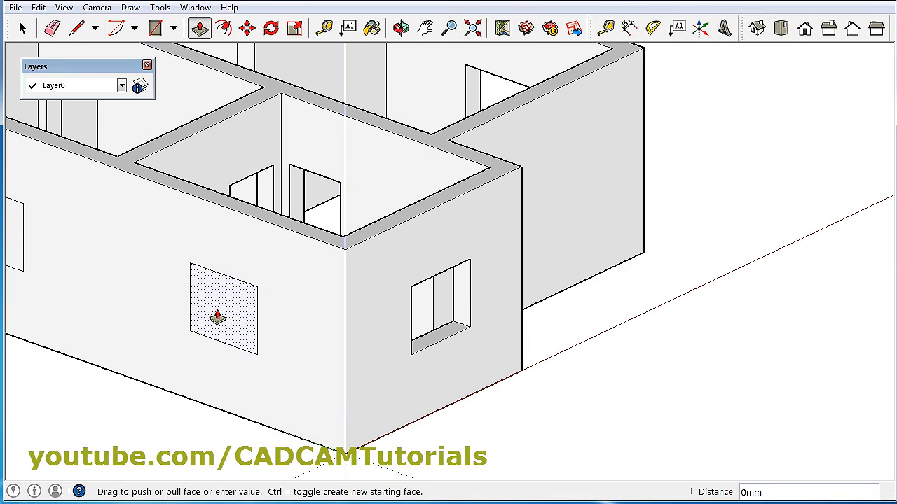
left_click_drag(217, 317, 235, 307)
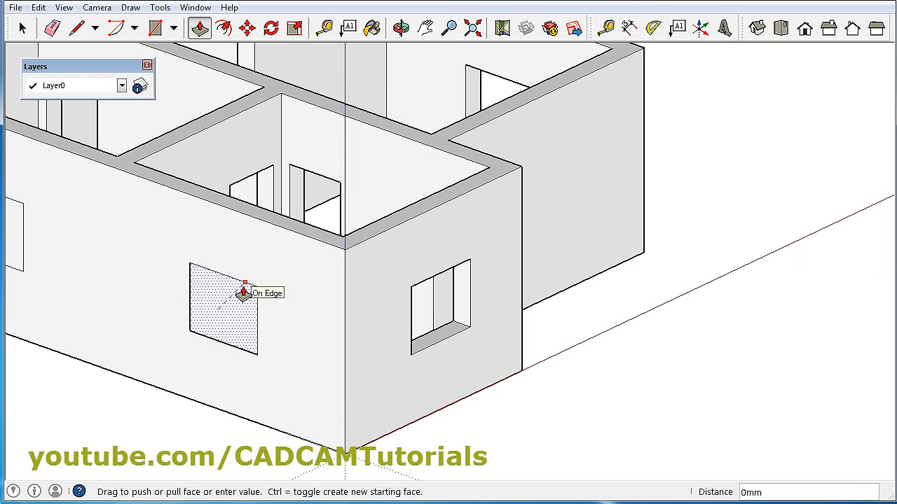
left_click(243, 312)
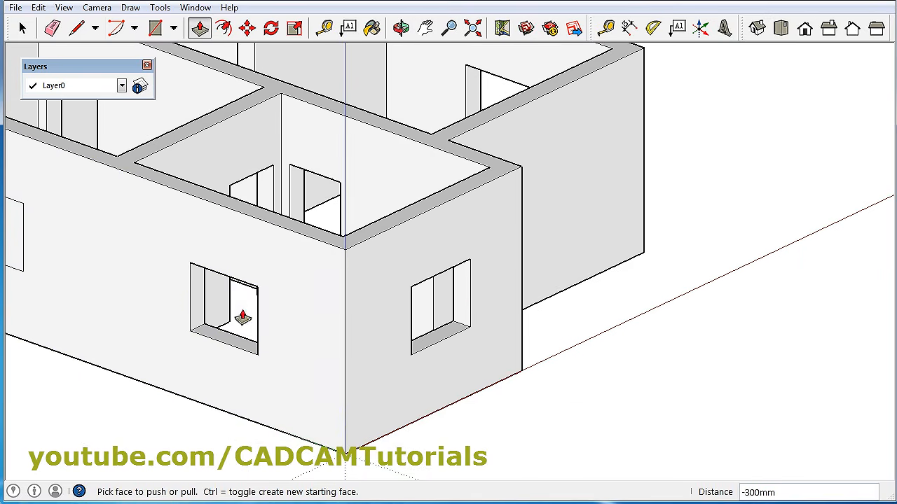
scroll(224, 301, "down", 3)
scroll(56, 260, "up", 6)
left_click(149, 281)
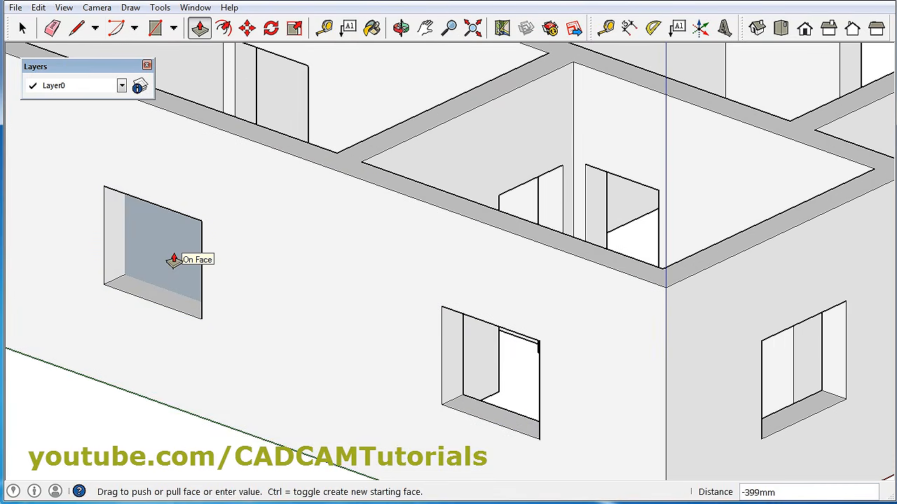
left_click(174, 261)
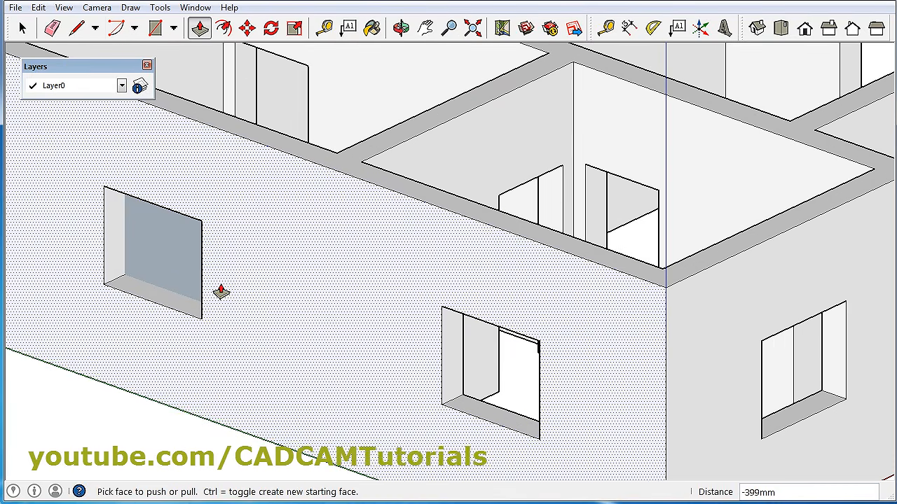
scroll(117, 234, "up", 2)
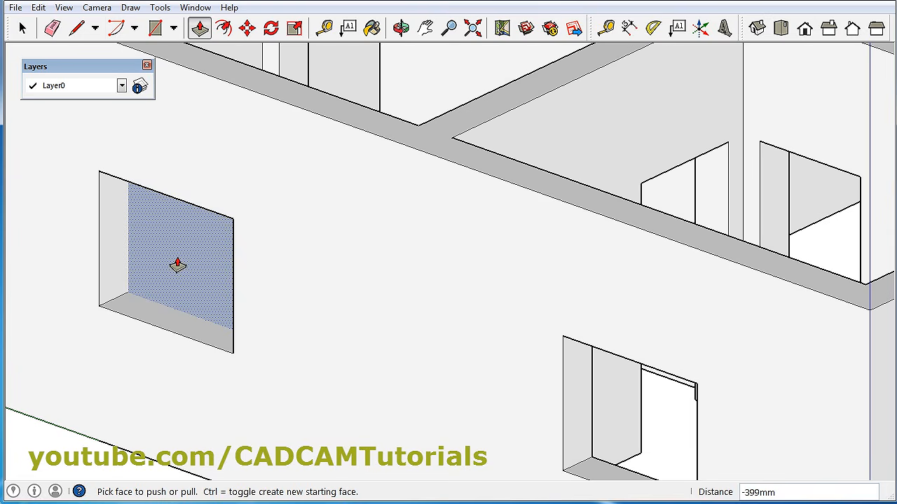
key("ctrl+z")
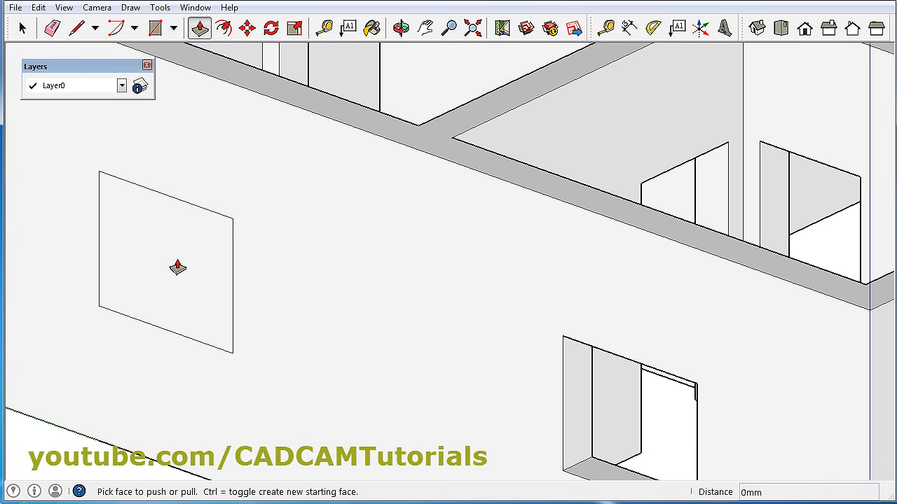
Step: Push the remaining window rectangle on the long side wall, farther from the origin corner, inward 300 mm to cut through the wall
left_click(124, 294)
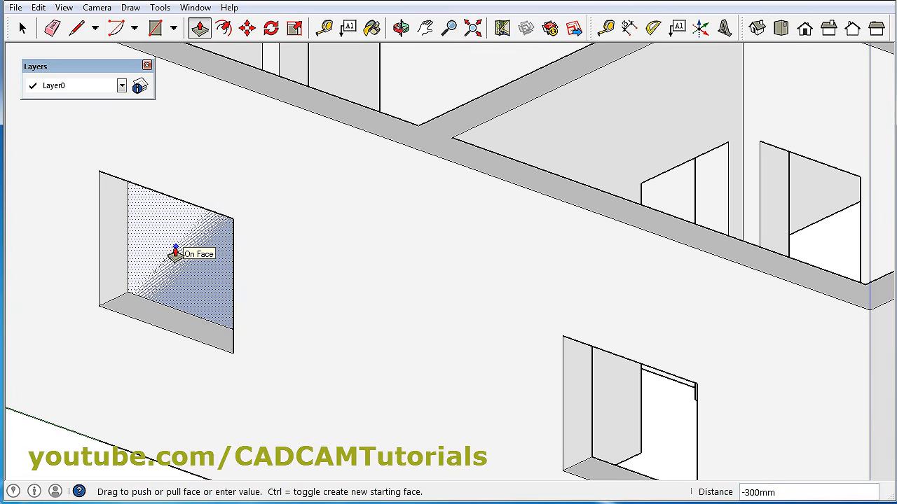
left_click(176, 256)
scroll(245, 236, "down", 6)
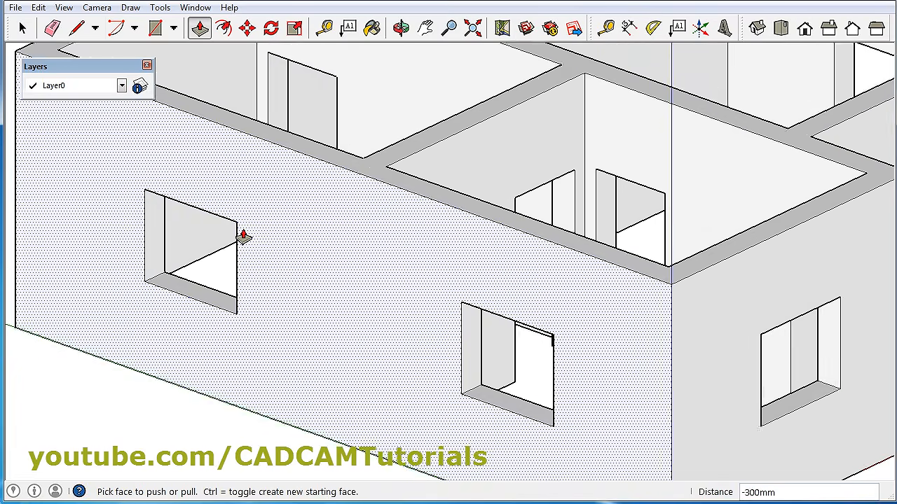
Step: Push the window rectangle on the back wall inward 300 mm to cut an opening through it, and leave Push/Pull
middle_click_drag(172, 269, 514, 326)
scroll(466, 323, "up", 4)
scroll(465, 323, "up", 4)
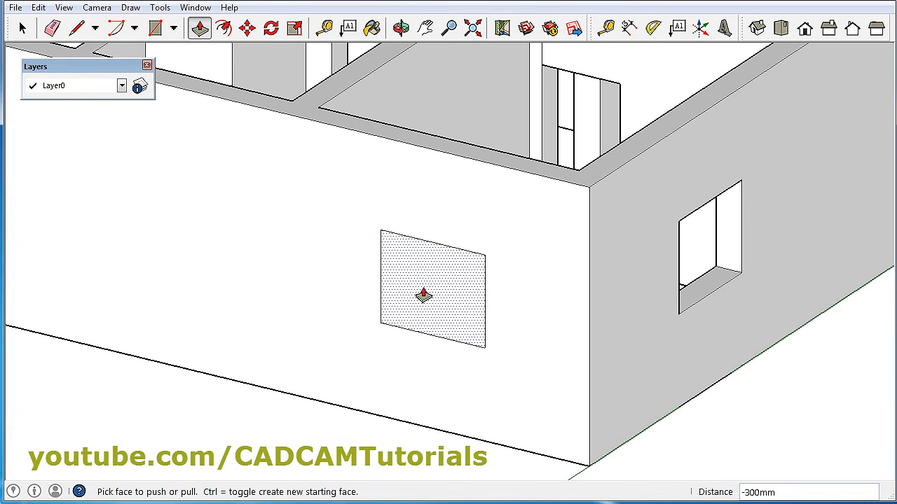
scroll(458, 334, "up", 3)
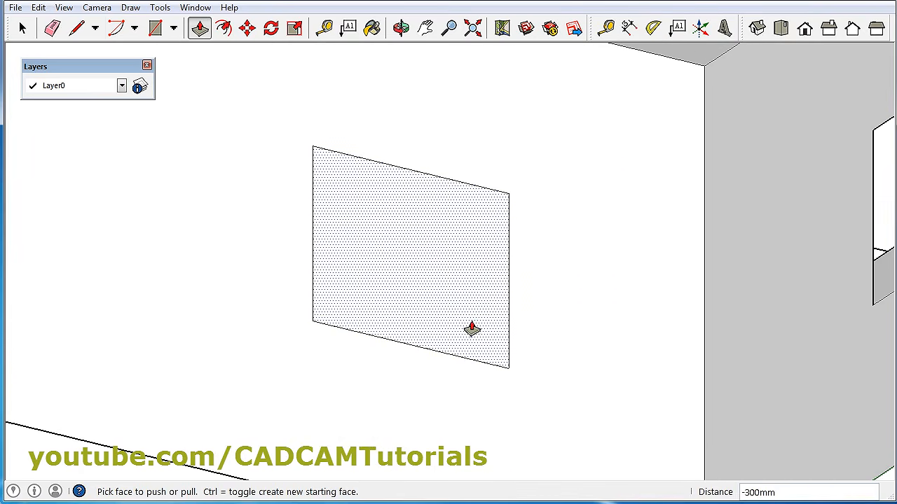
left_click(472, 329)
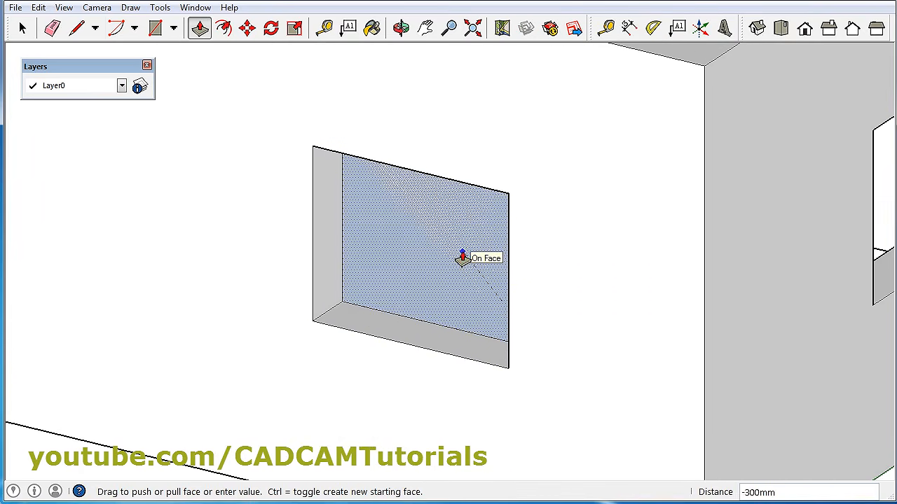
left_click(462, 259)
scroll(484, 310, "down", 8)
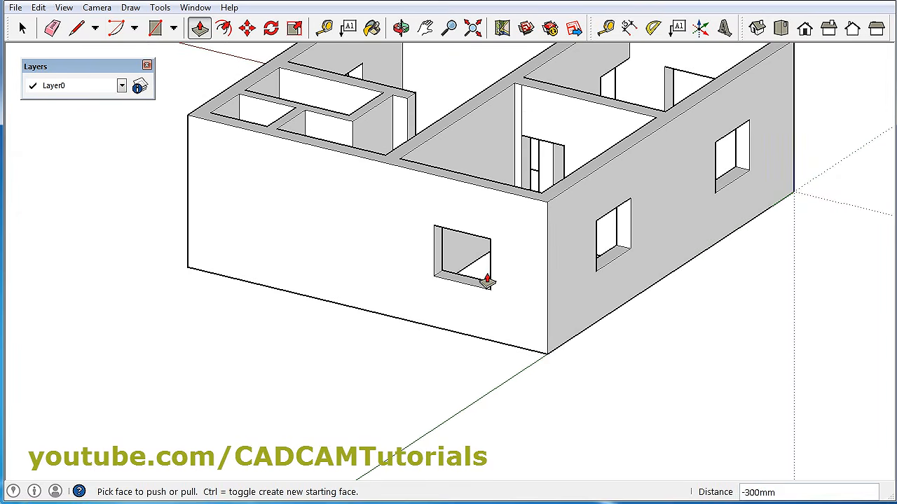
middle_click_drag(504, 305, 477, 294)
key("space")
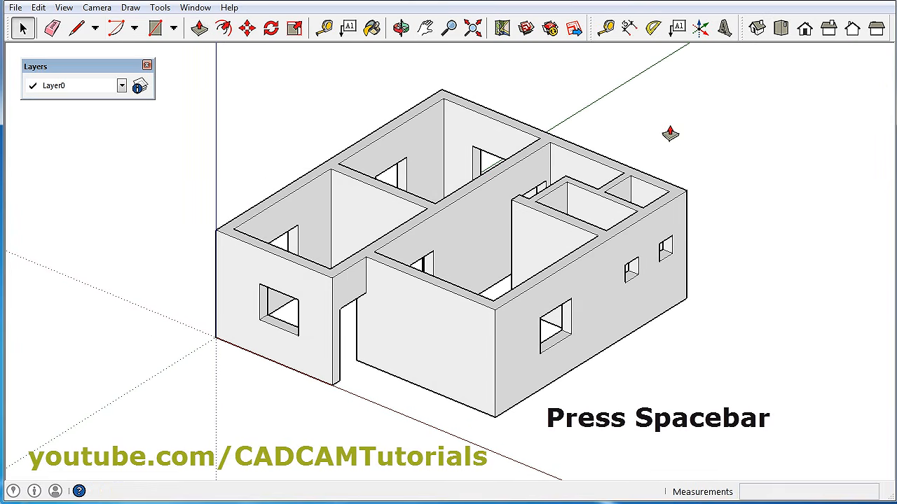
Step: Select the entire connected wall model and paint it with the Colors-Named material 0065_Lime, closing the Materials window when done
middle_click_drag(671, 133, 318, 361)
scroll(322, 340, "up", 2)
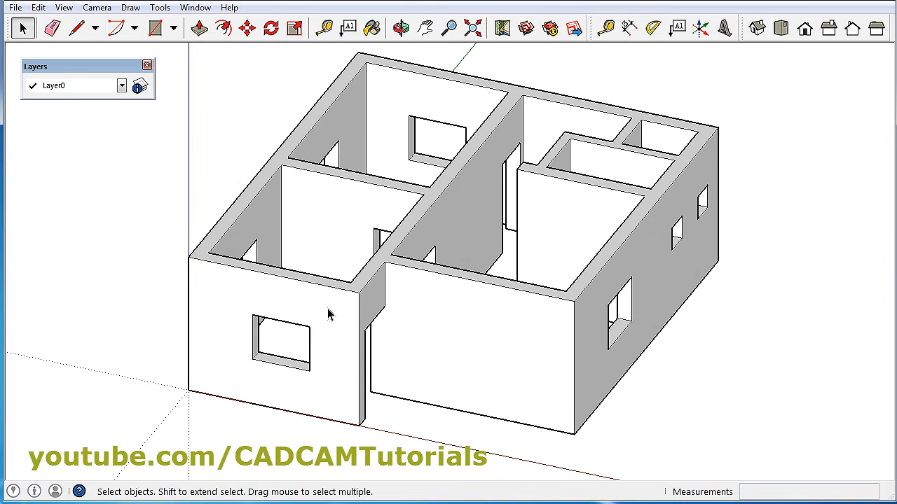
triple_click(493, 342)
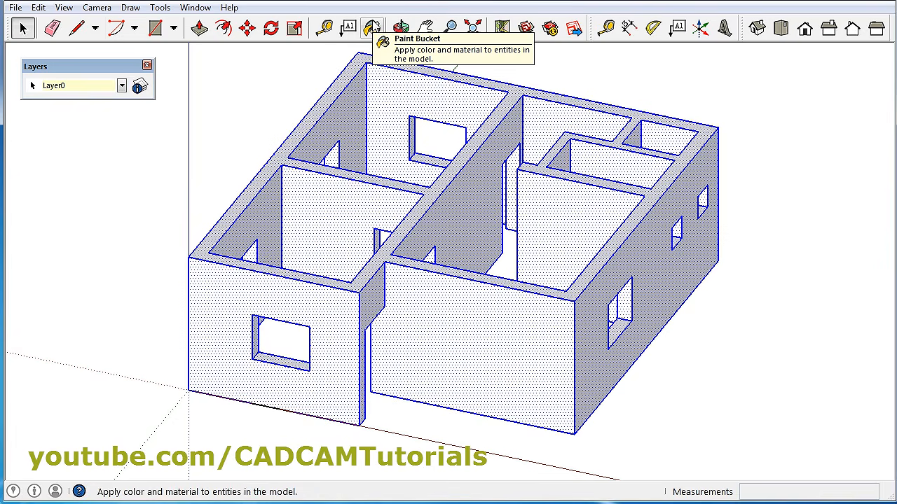
left_click(372, 28)
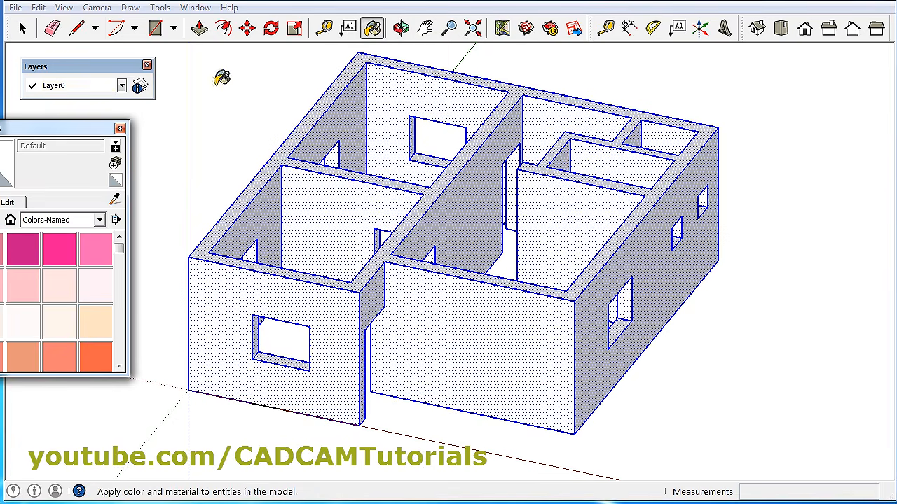
left_click_drag(58, 130, 175, 130)
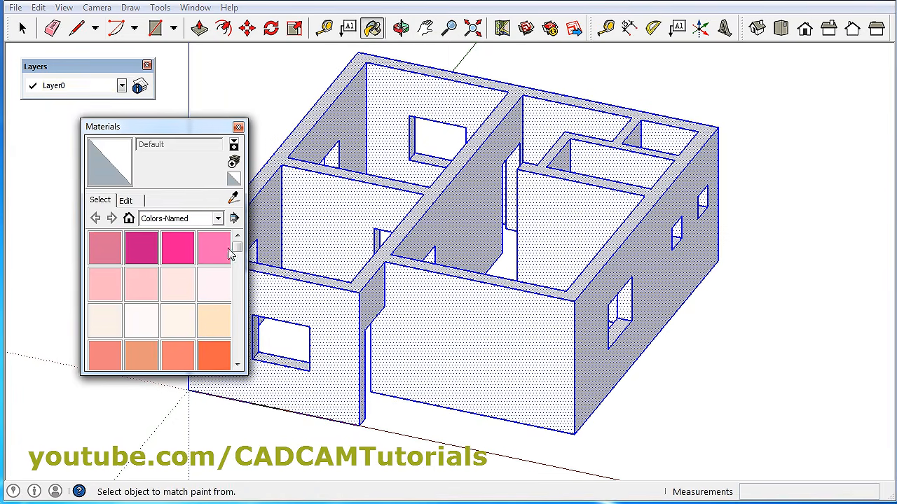
left_click_drag(237, 248, 238, 298)
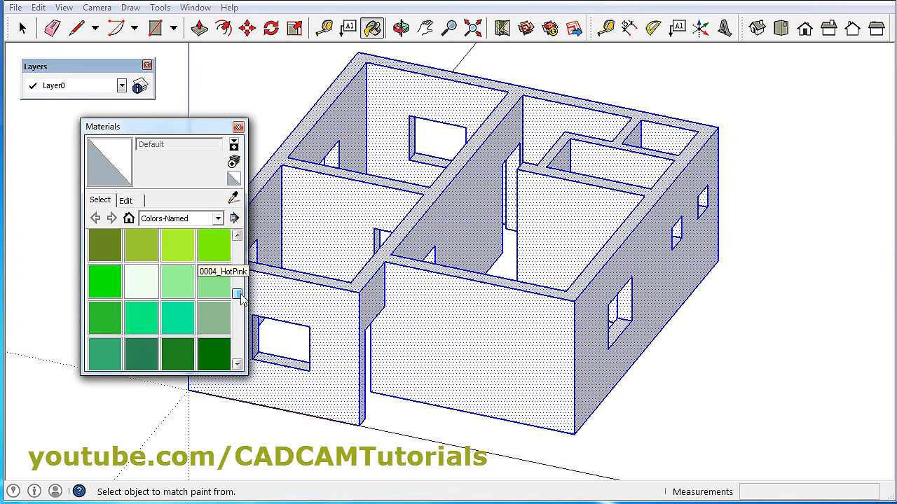
left_click(110, 290)
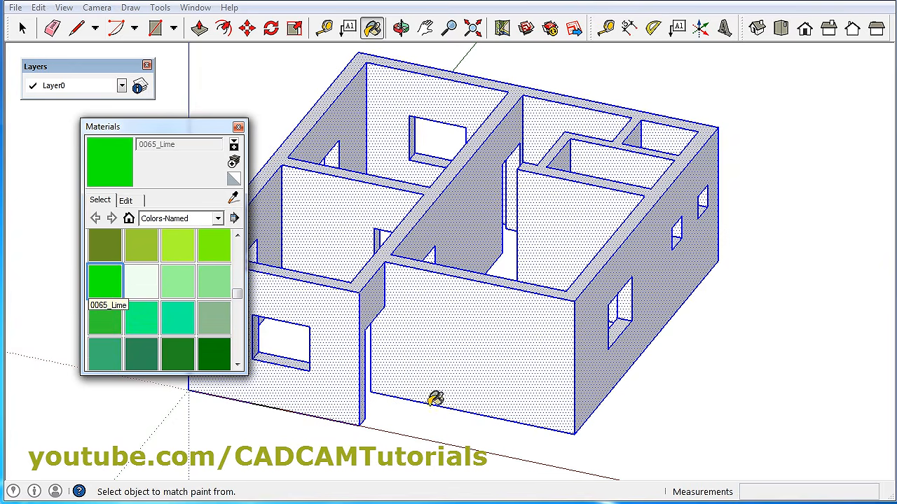
left_click(481, 329)
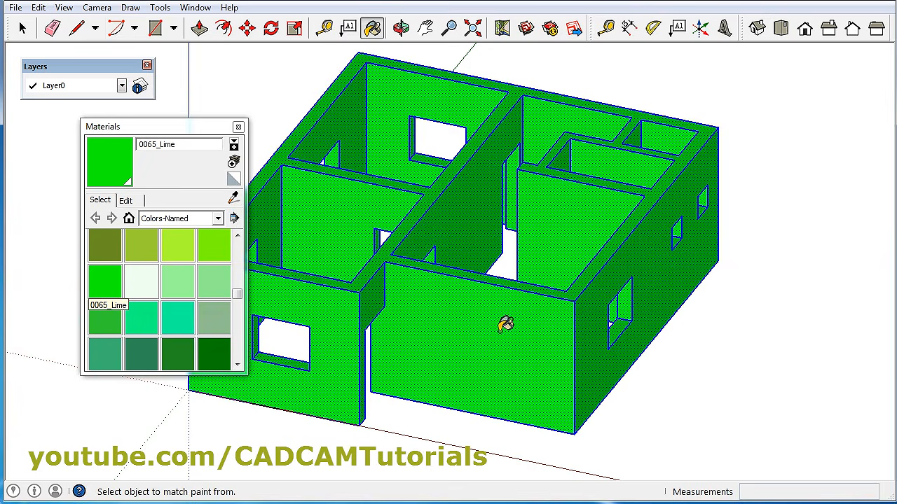
key("space")
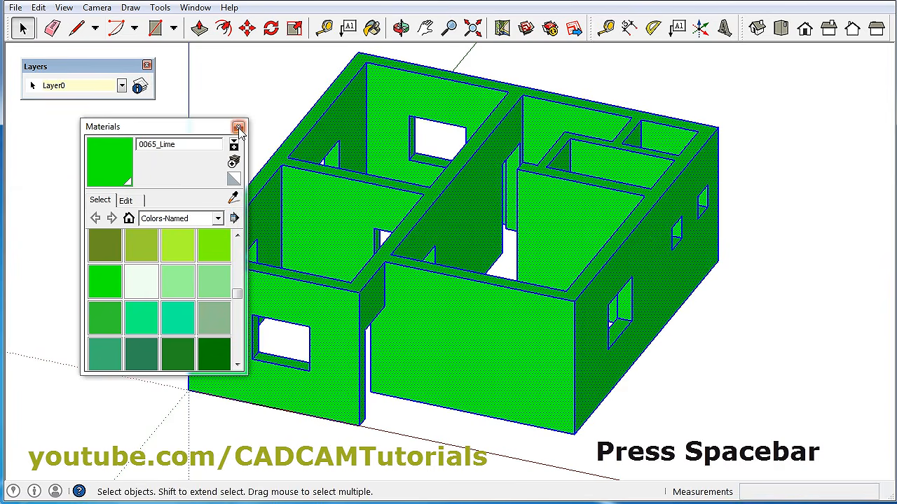
left_click(239, 127)
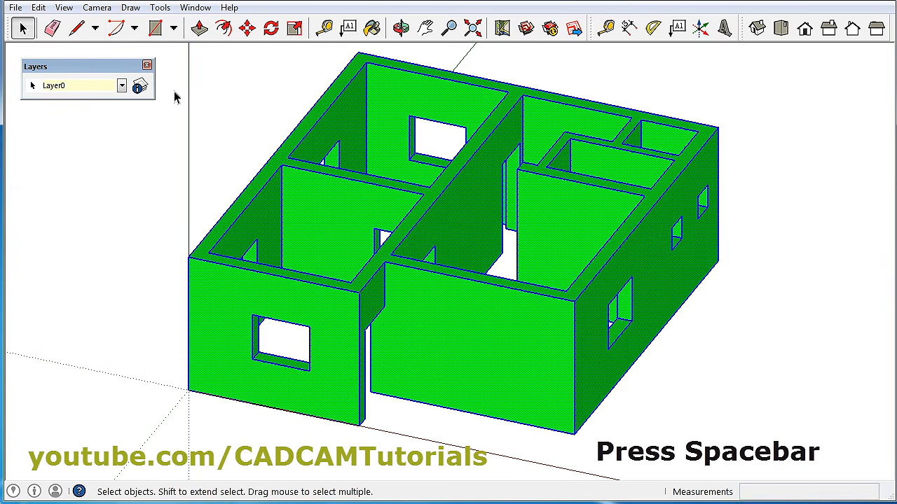
Step: Clear away the Layers window and the selection, and switch the wall model to the isometric view
left_click(147, 66)
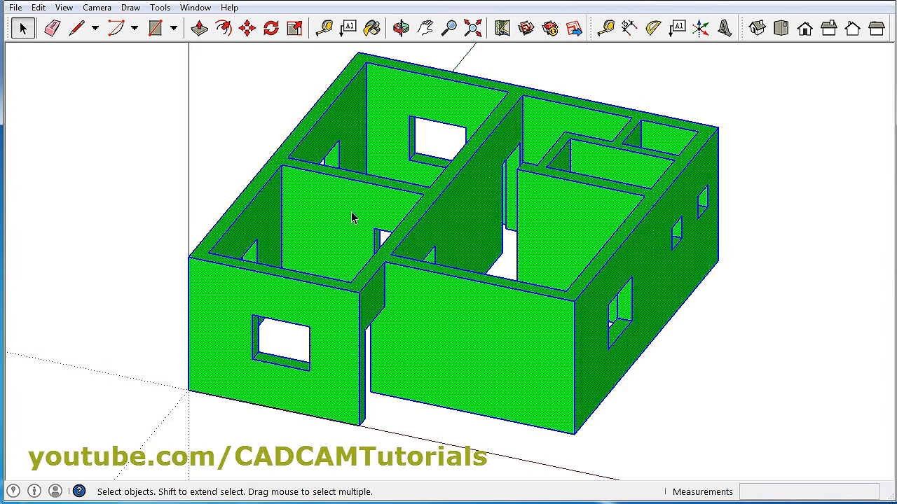
scroll(351, 211, "down", 1)
left_click(771, 316)
mouse_move(735, 310)
middle_mouse_down()
mouse_move(659, 274)
mouse_move(558, 314)
mouse_move(557, 346)
mouse_move(581, 321)
mouse_move(647, 337)
mouse_move(615, 326)
mouse_move(610, 315)
middle_mouse_up()
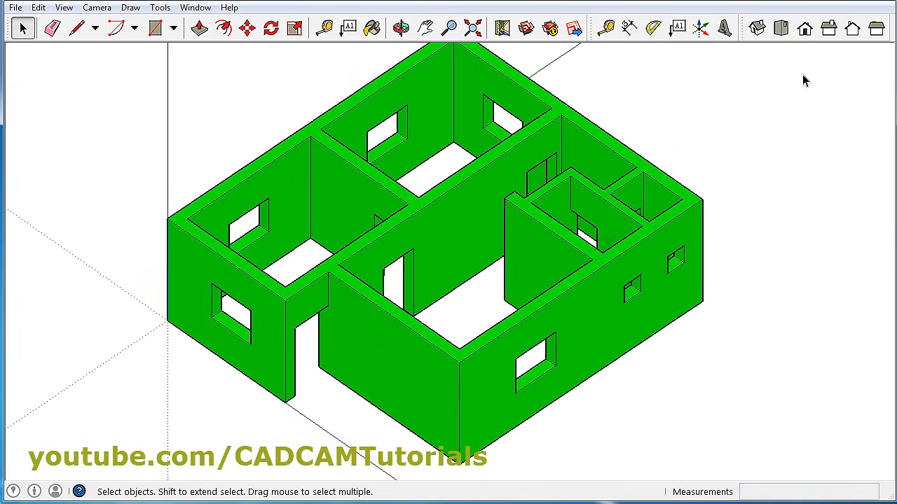
left_click(757, 28)
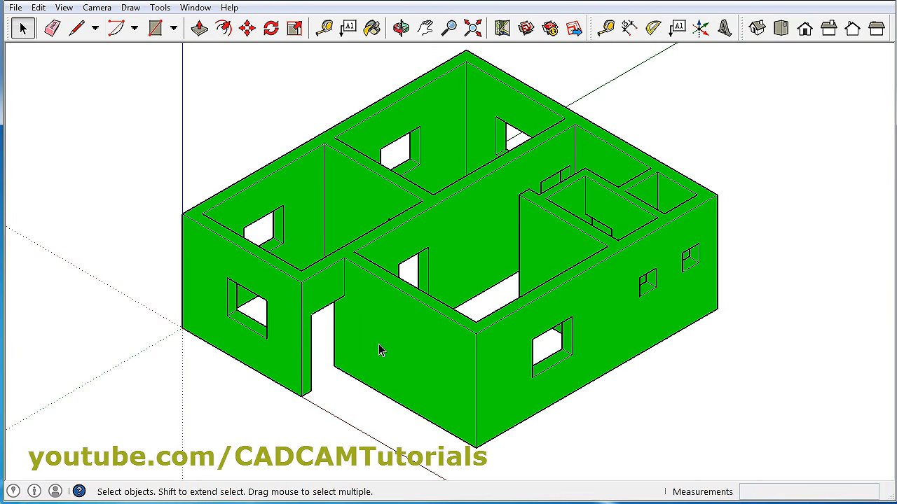